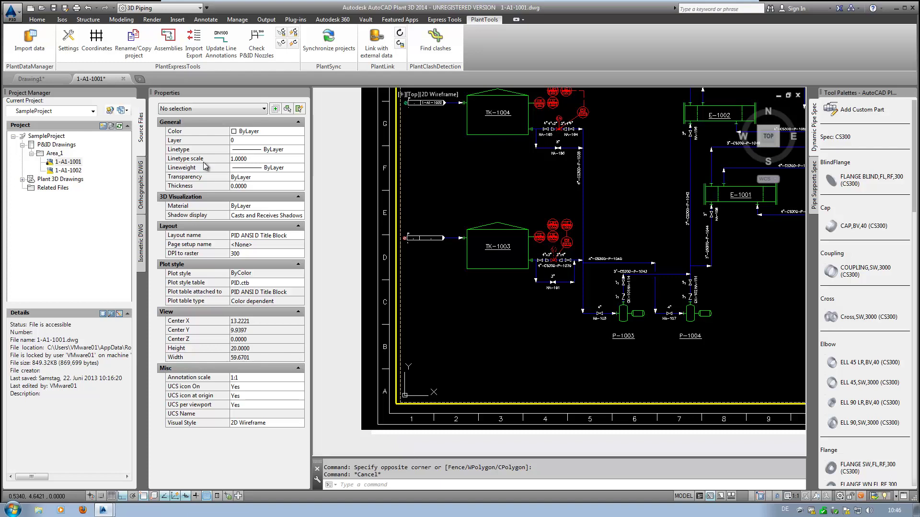
# Step: Review the PlantExpressTools Coordinates settings, cancel without changes, and start the Coordinates command
pyautogui.click(69, 39)
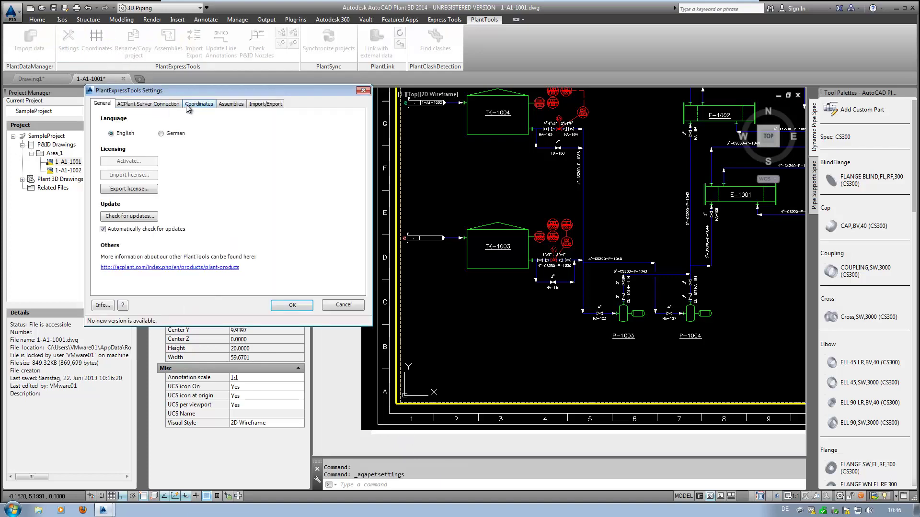
pyautogui.click(189, 106)
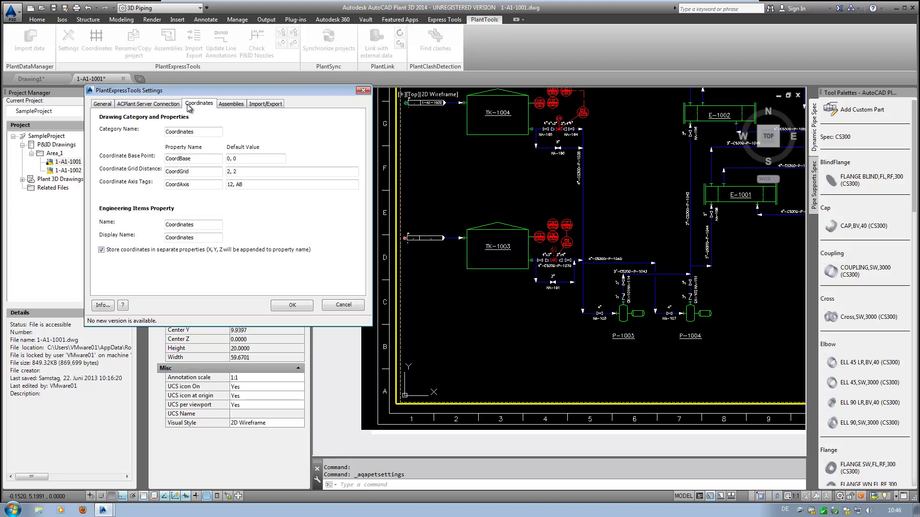
pyautogui.click(343, 305)
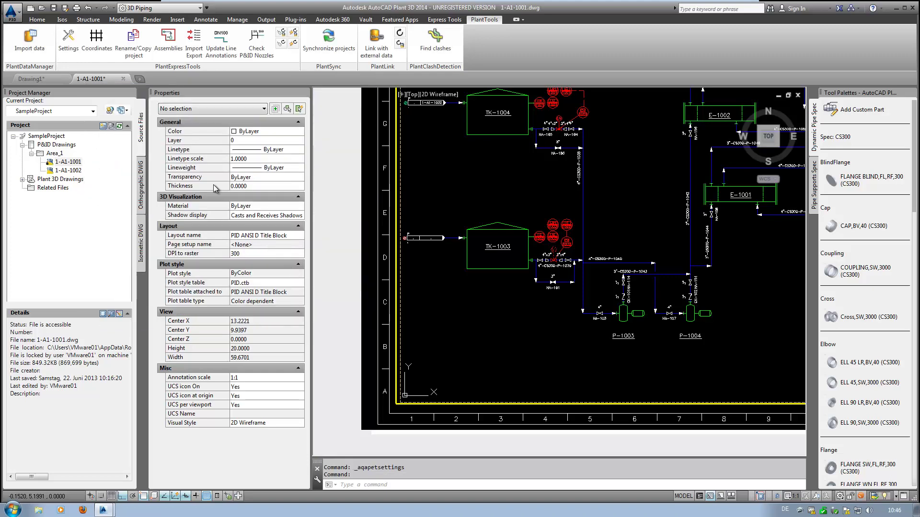
pyautogui.click(97, 40)
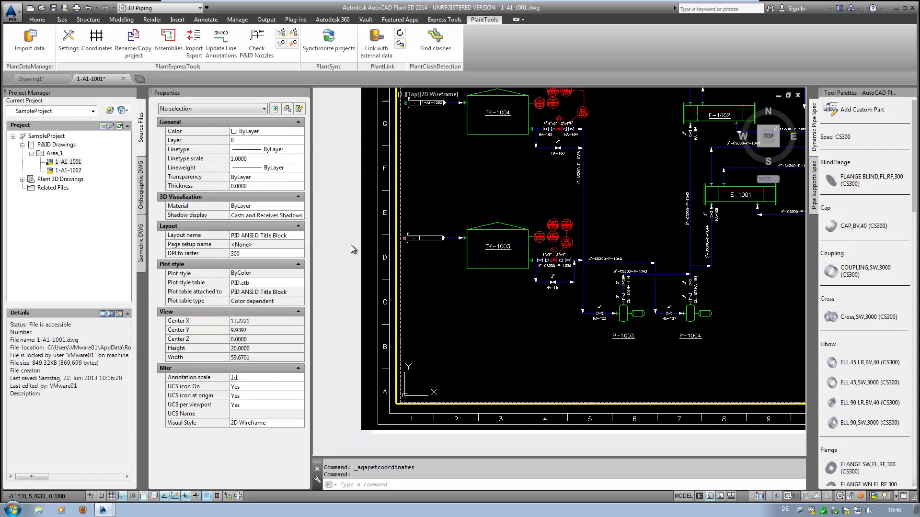
# Step: Window-select the P&ID items for coordinates, then confirm LAH-1002 shows Coordinates X 4 and Y D
pyautogui.click(490, 334)
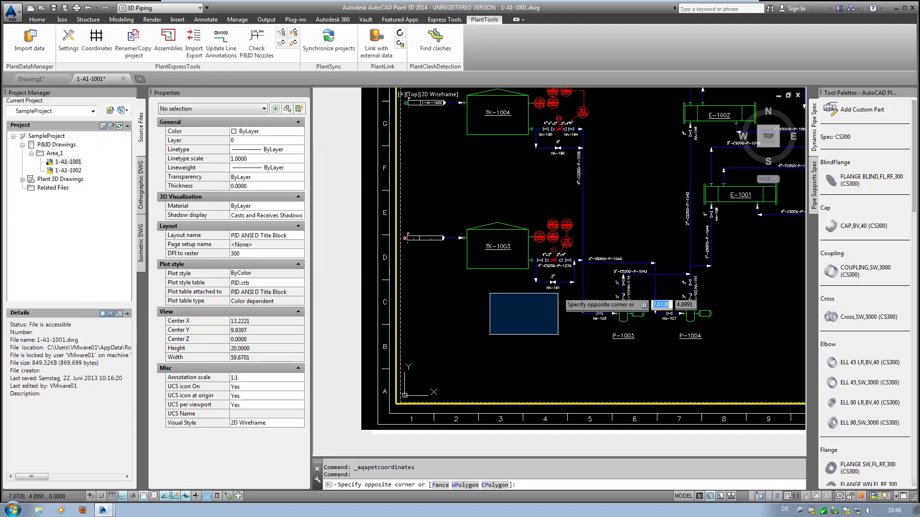
pyautogui.click(553, 267)
pyautogui.click(575, 249)
pyautogui.click(530, 216)
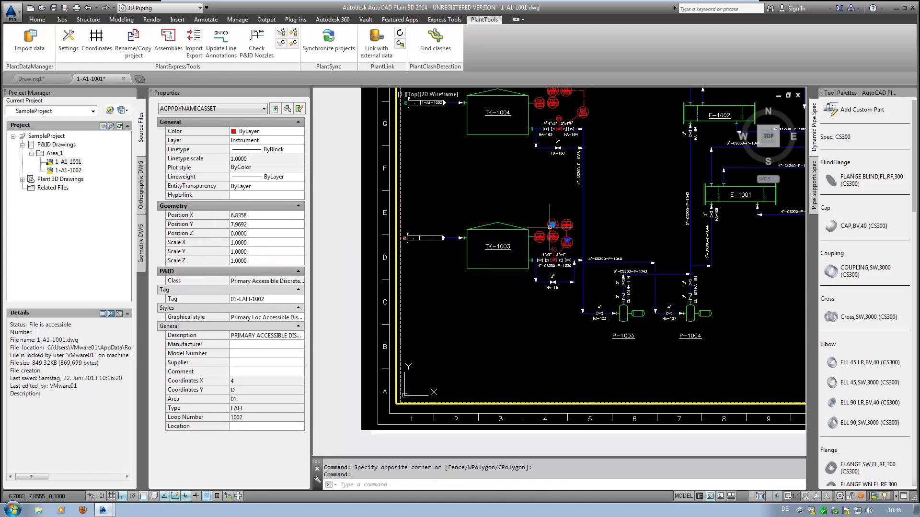
pyautogui.click(238, 391)
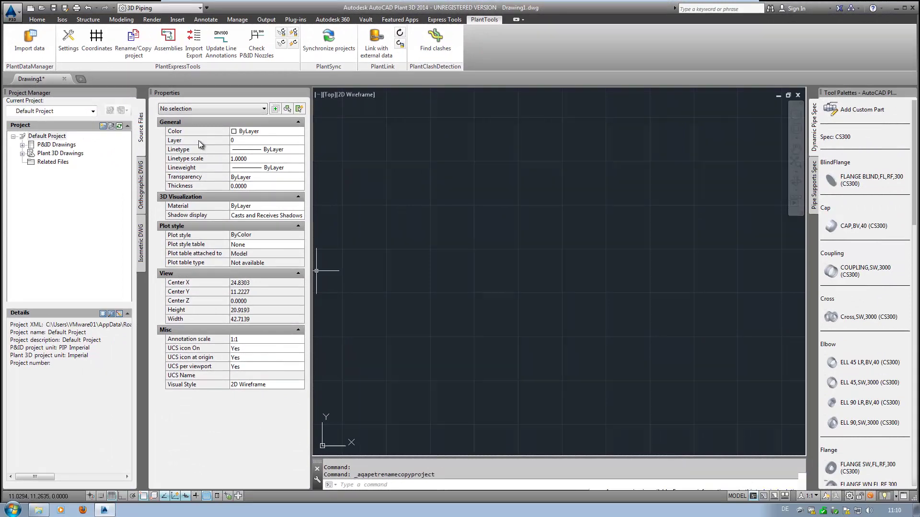
# Step: In Rename/Copy project, pick SampleProject's Project.xml and choose to make a copy
pyautogui.click(133, 46)
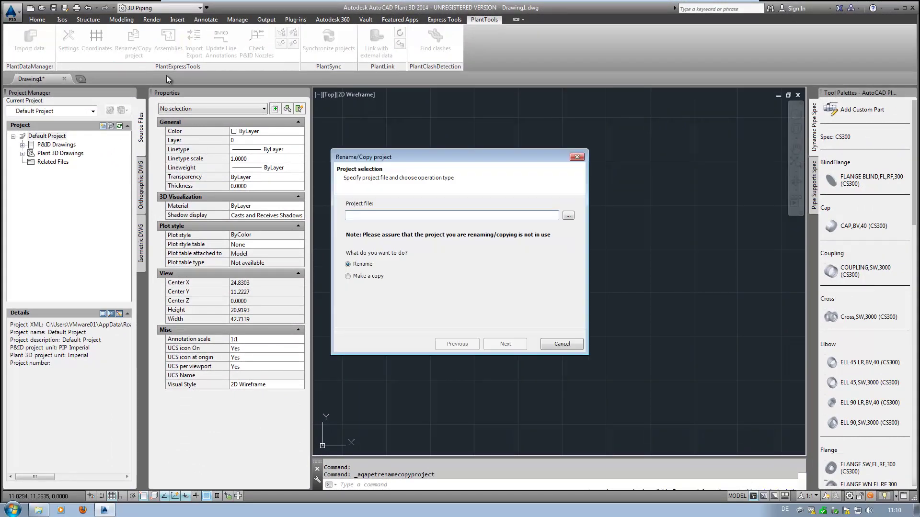
pyautogui.click(565, 216)
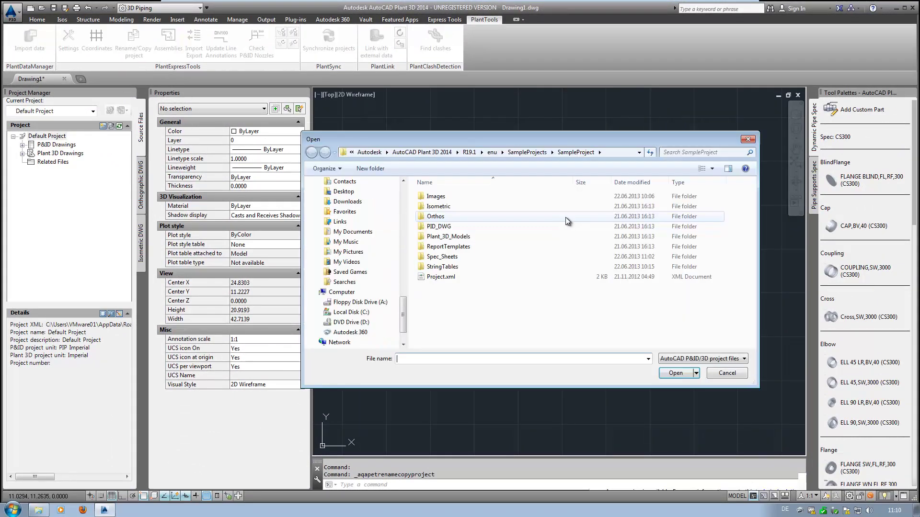
pyautogui.doubleClick(450, 282)
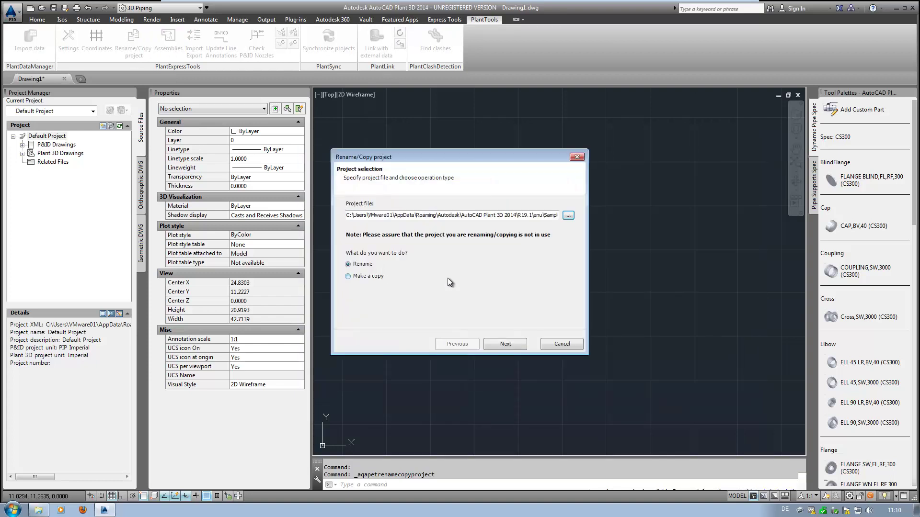
pyautogui.click(368, 277)
pyautogui.click(495, 344)
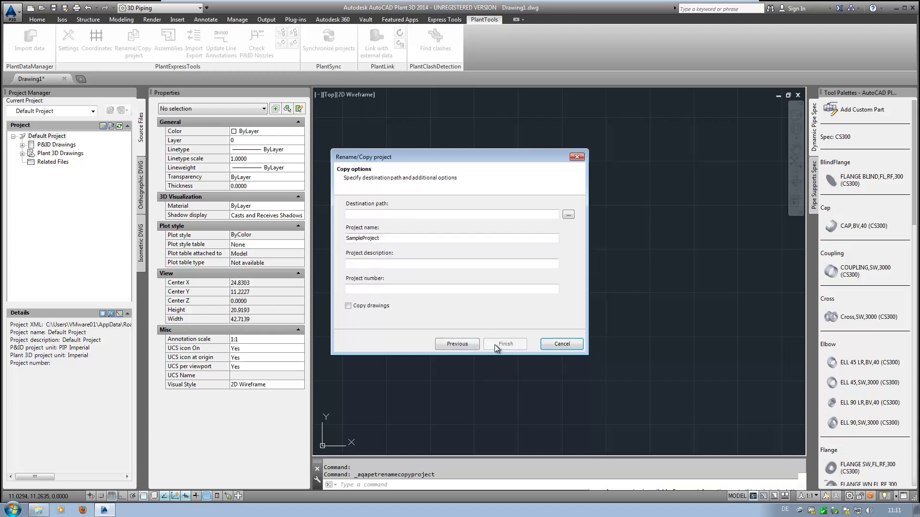
# Step: Set the copy's destination folder to C:\Projects
pyautogui.click(567, 215)
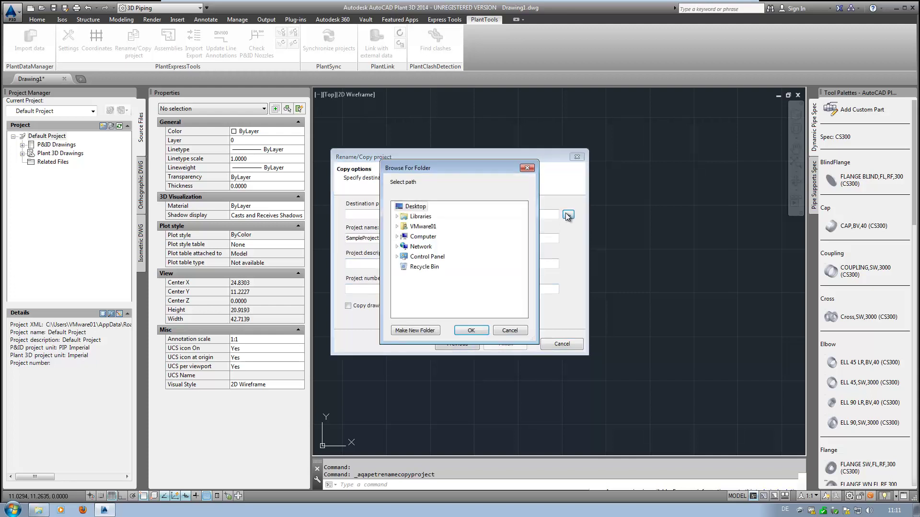
pyautogui.doubleClick(431, 238)
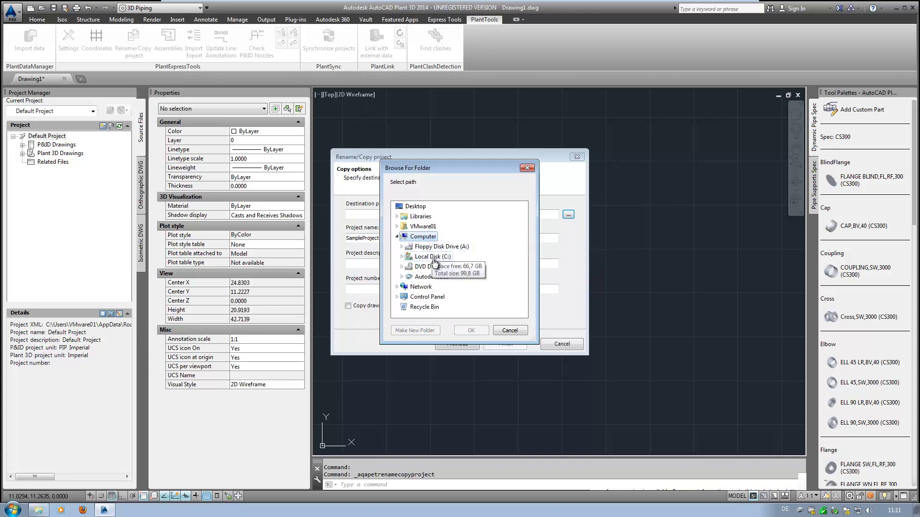
pyautogui.doubleClick(432, 257)
pyautogui.scroll(-3, 437, 274)
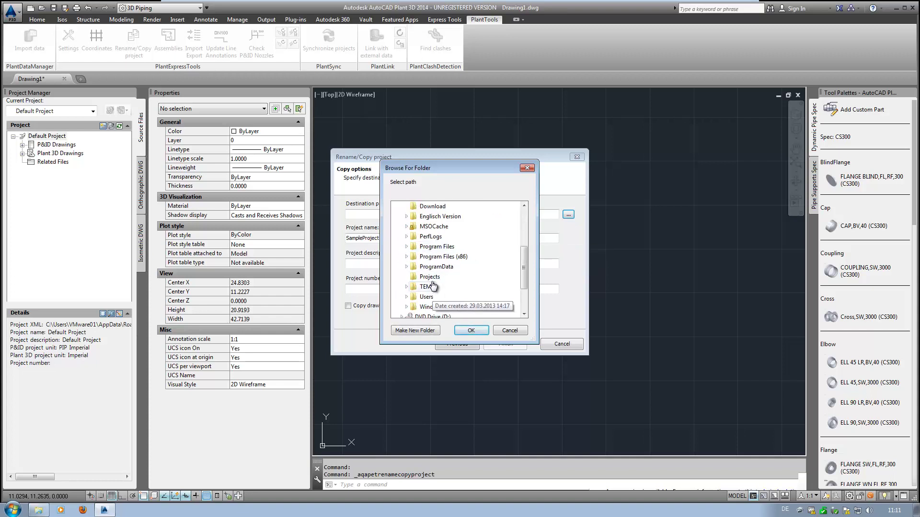
pyautogui.click(429, 276)
pyautogui.click(470, 330)
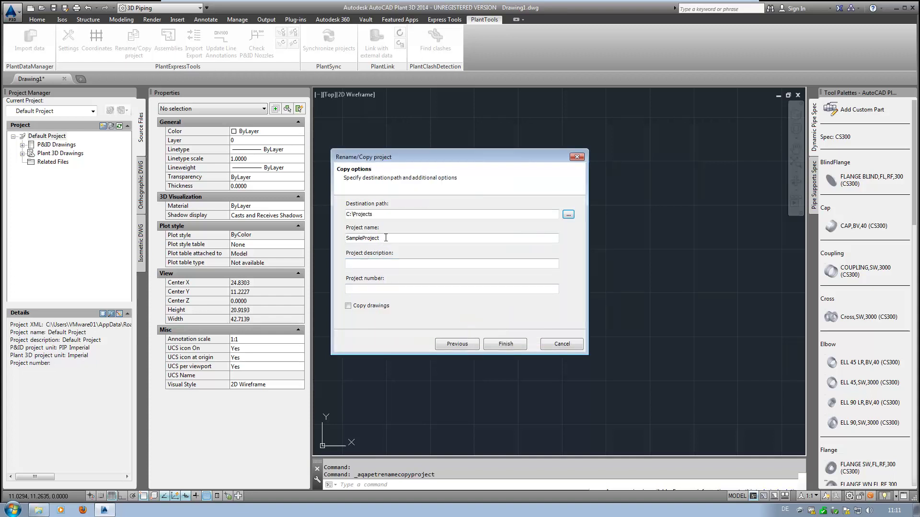
# Step: Name it Project 122, description 'New Project for Plant', number 122, including drawings, and finish
pyautogui.moveTo(381, 238); pyautogui.dragTo(329, 240)
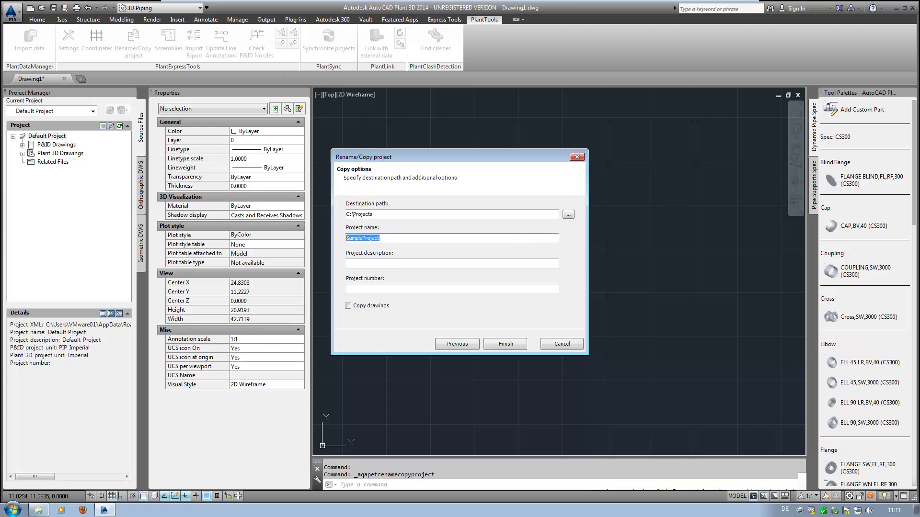
pyautogui.write('Project 122')
pyautogui.press('Tab')
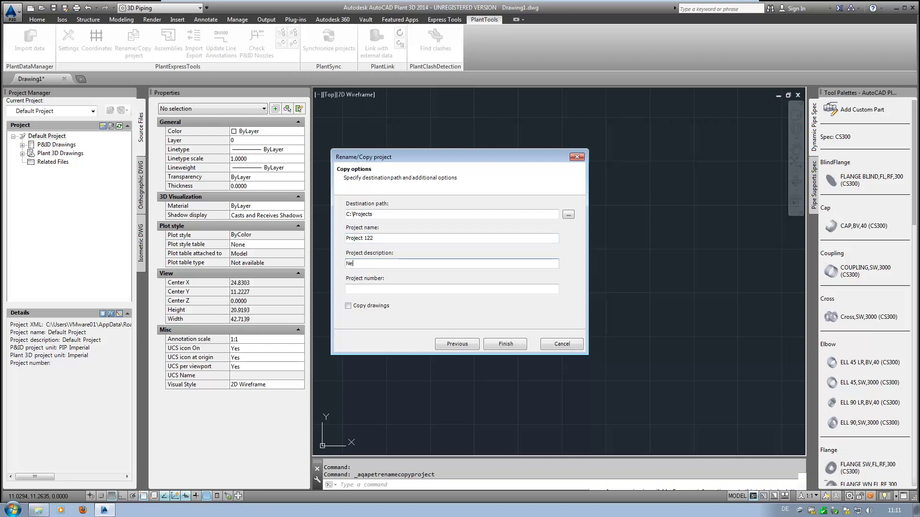
pyautogui.write('New Project ')
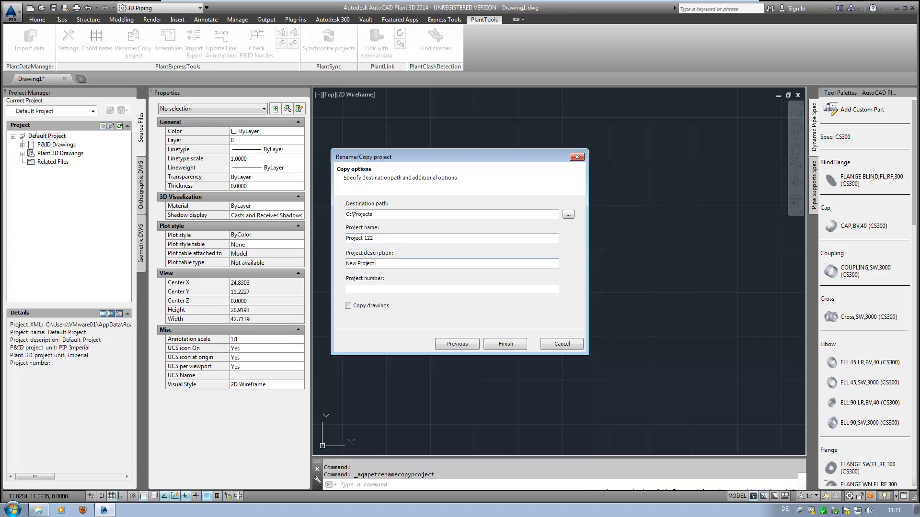
pyautogui.write('for PlantTools')
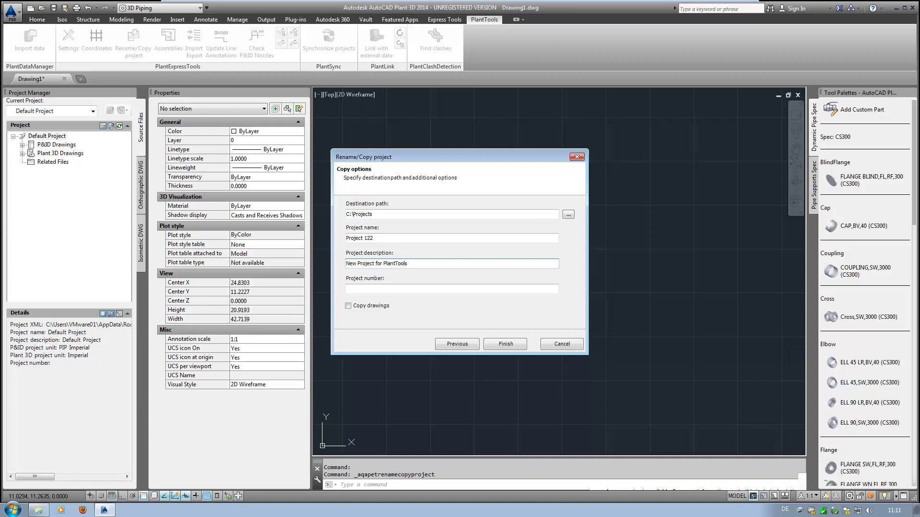
pyautogui.click(347, 289)
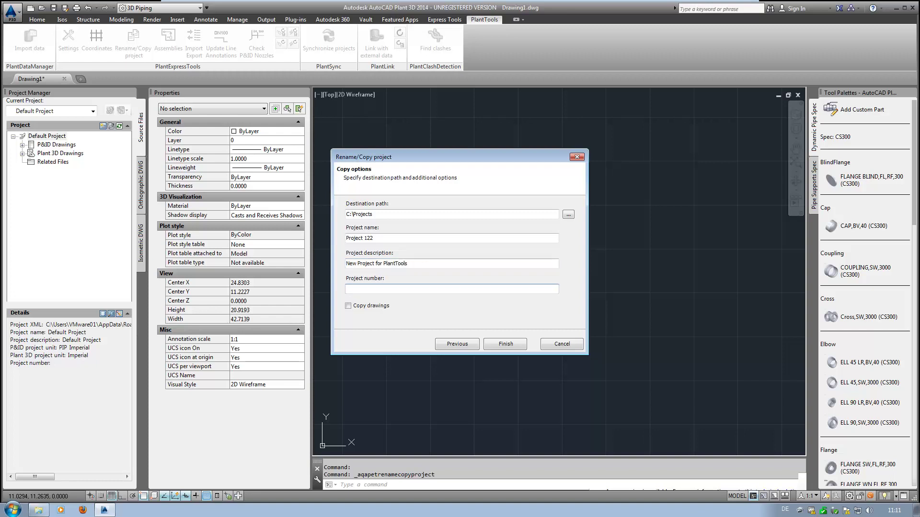
pyautogui.write('122')
pyautogui.click(348, 306)
pyautogui.click(488, 344)
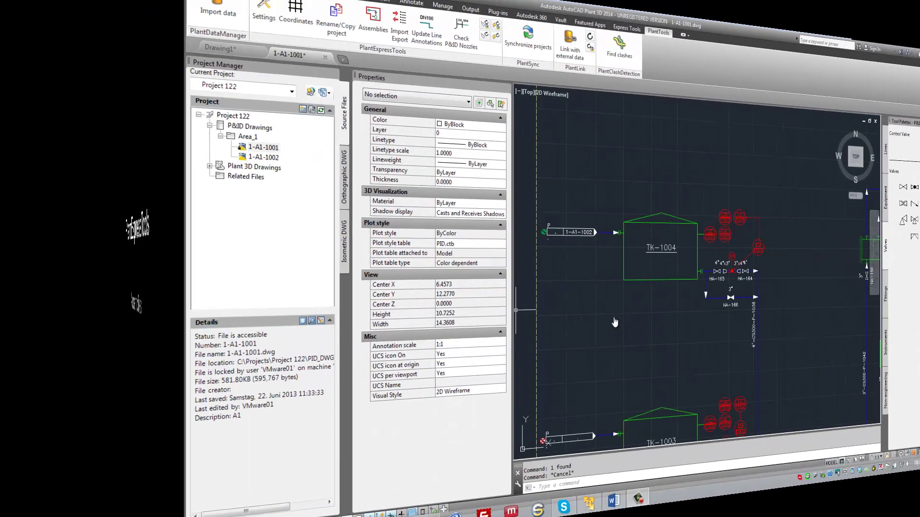
# Step: Draw a rectangle around TK-1004 and its valves and convert it to an Assemblies object
pyautogui.write('rec')
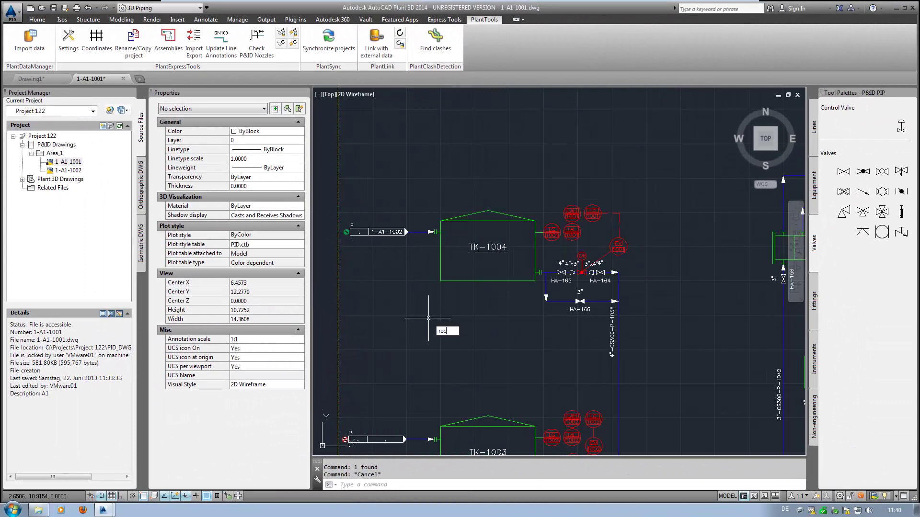
pyautogui.press('Return')
pyautogui.click(417, 185)
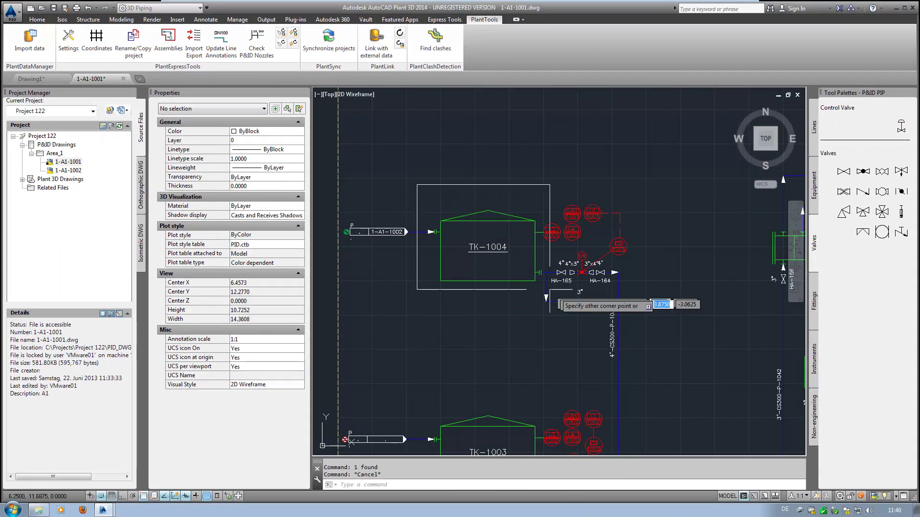
pyautogui.click(635, 329)
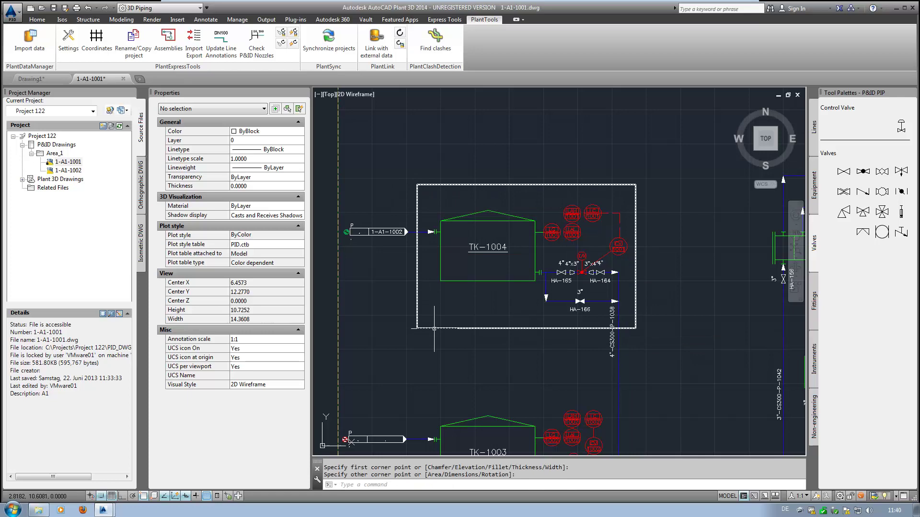
pyautogui.click(434, 329)
pyautogui.rightClick(434, 329)
pyautogui.click(483, 94)
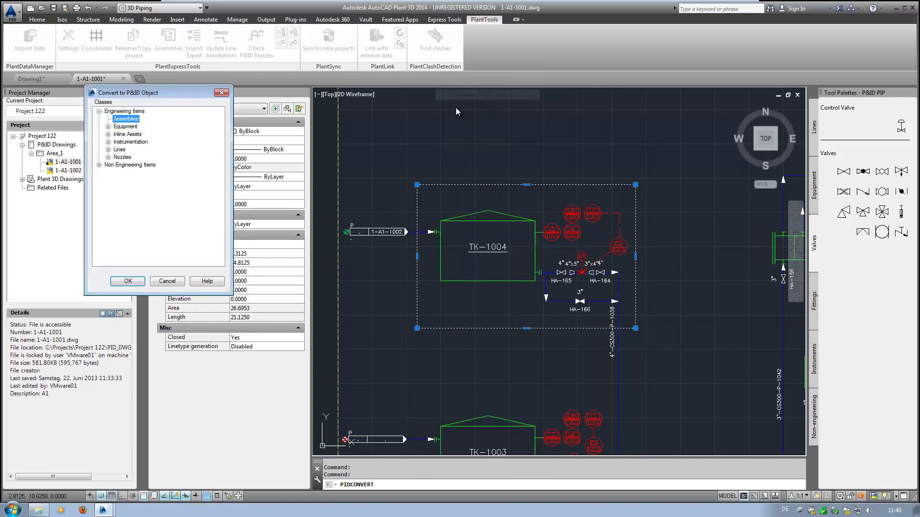
pyautogui.click(127, 281)
pyautogui.click(419, 329)
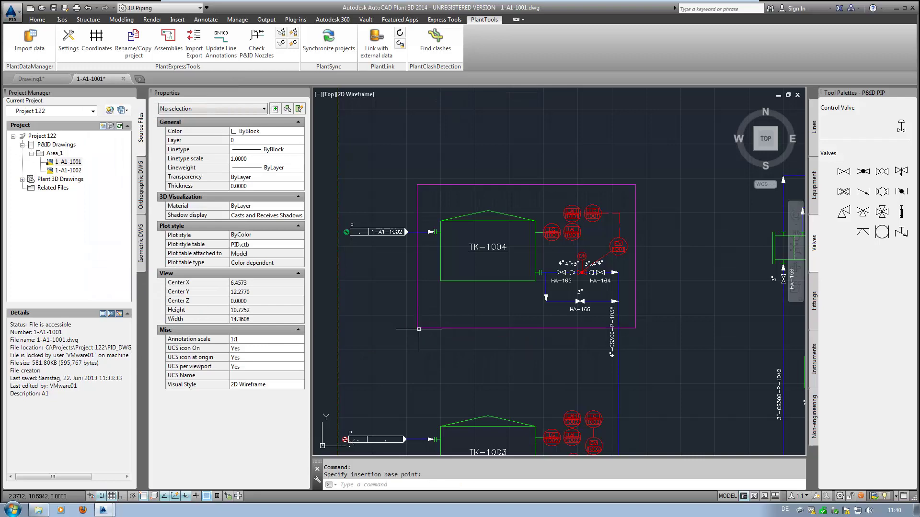
# Step: Assign the assembly tag AS-001 using number 001
pyautogui.click(419, 329)
pyautogui.rightClick(424, 330)
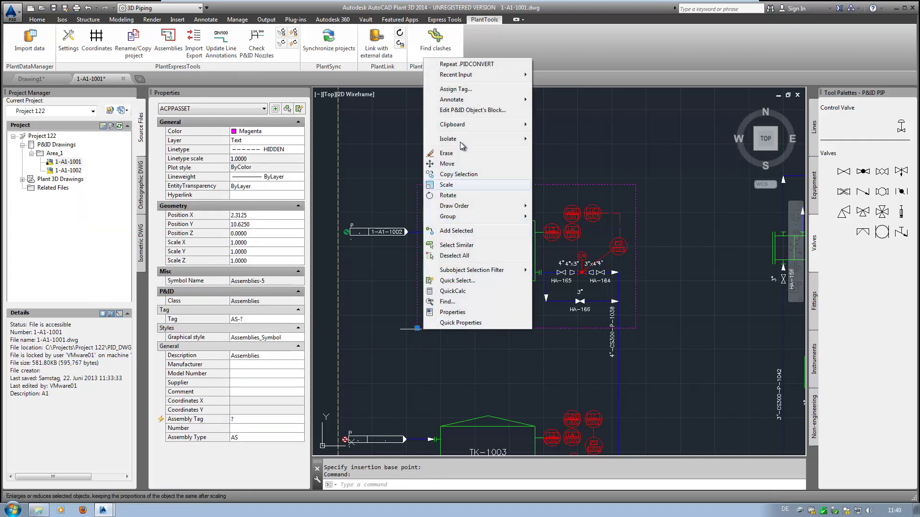
pyautogui.click(455, 89)
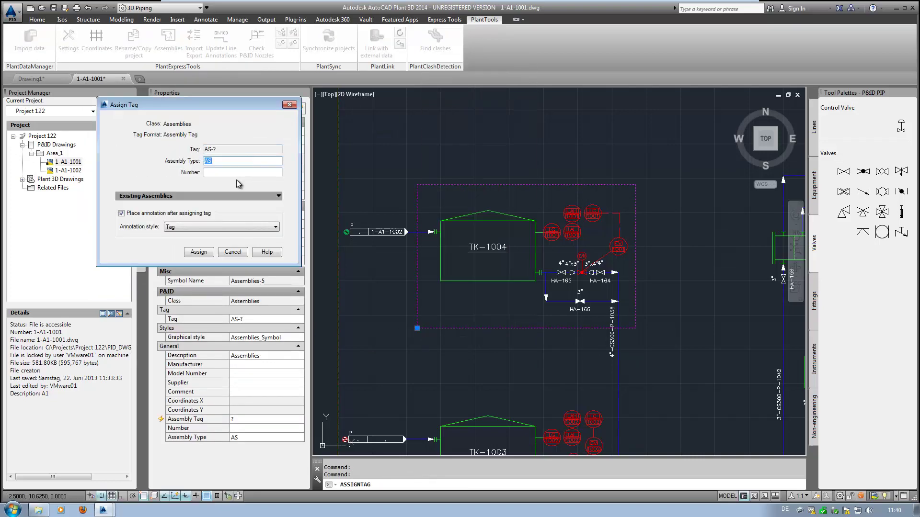
pyautogui.click(278, 172)
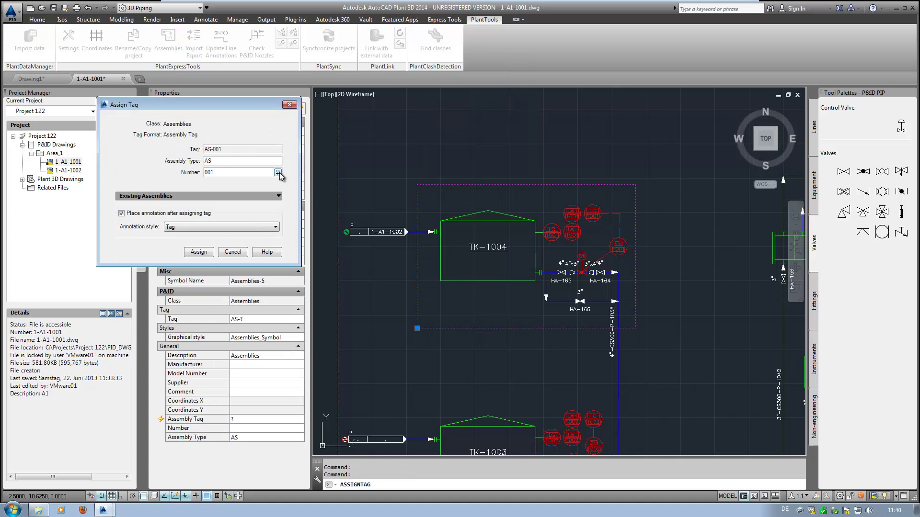
pyautogui.click(198, 252)
# Step: Place the AS-001 label, update assemblies, and check TK-1004 and 01-LAL-1001 carry Assembly Tag AS-001
pyautogui.click(446, 314)
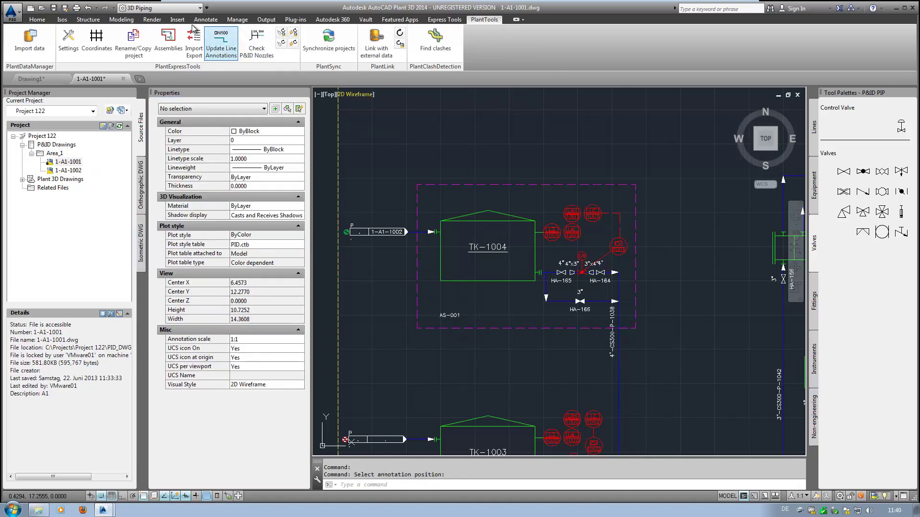
pyautogui.click(168, 38)
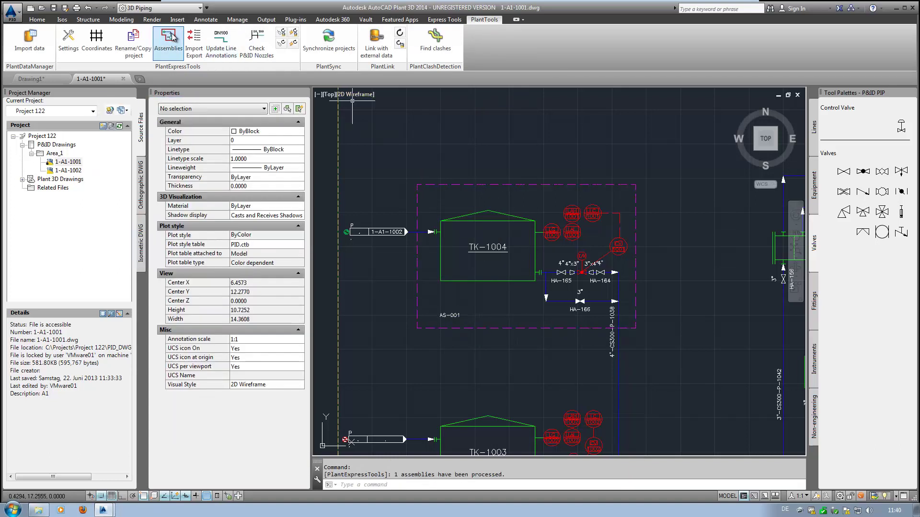
pyautogui.click(445, 221)
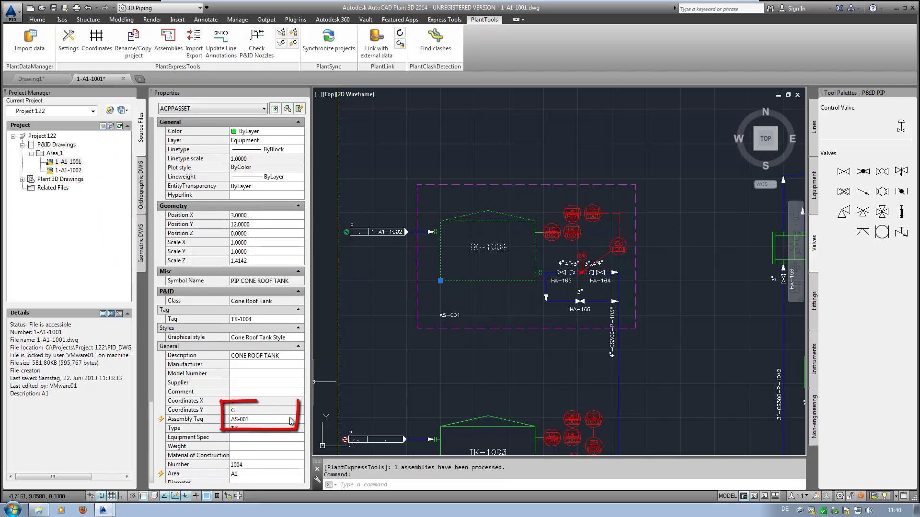
pyautogui.click(290, 420)
pyautogui.click(479, 354)
pyautogui.press('Escape')
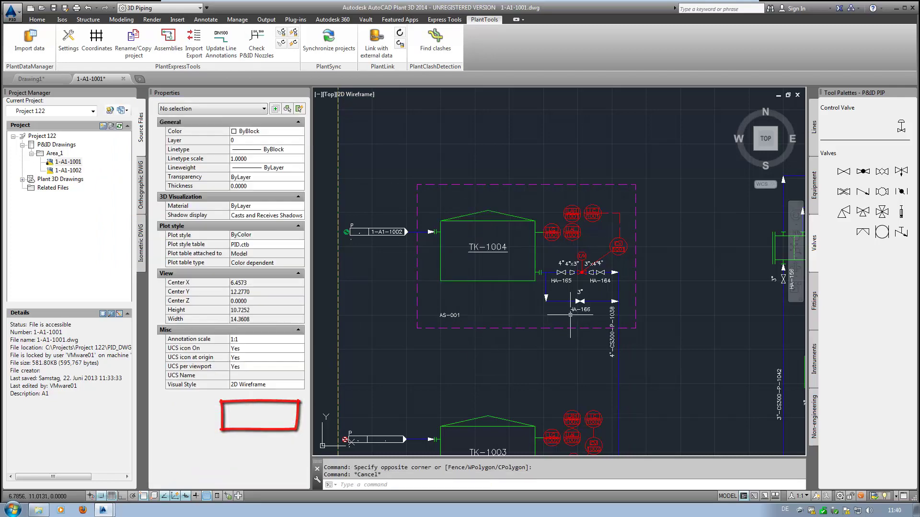
pyautogui.click(581, 257)
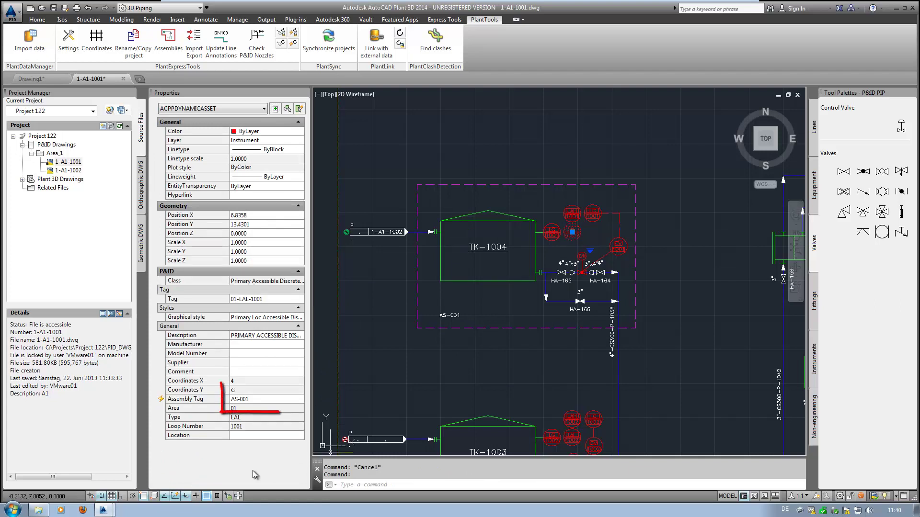
pyautogui.click(263, 400)
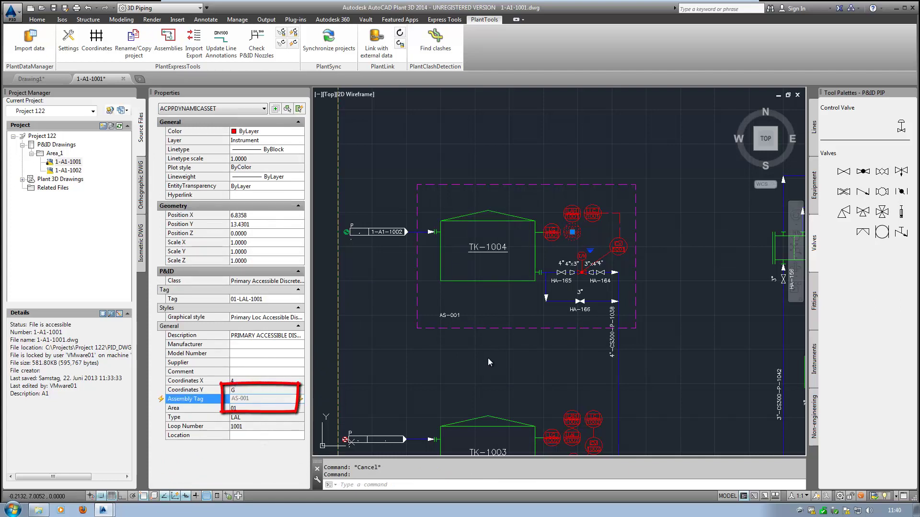
# Step: Insert a 3" globe valve on the lower line, update assemblies, and verify HA-202 shows AS-001
pyautogui.click(866, 172)
pyautogui.scroll(2, 565, 303)
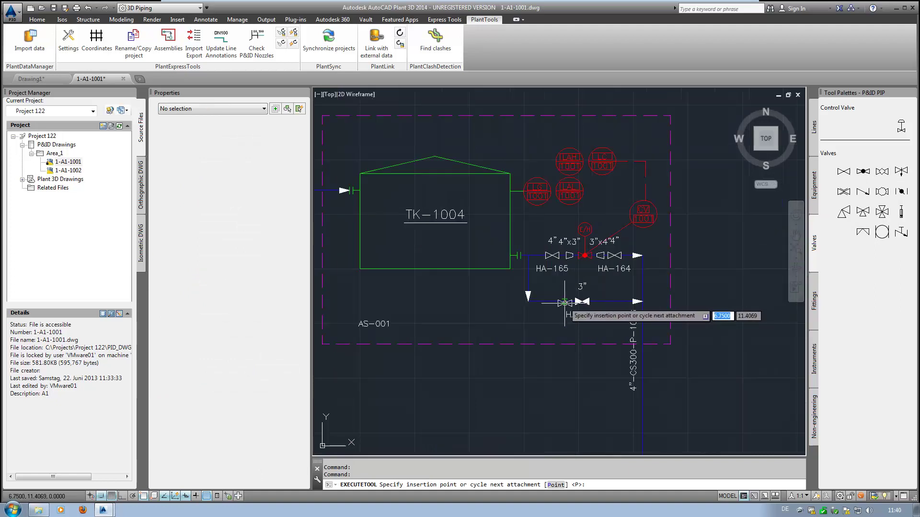
pyautogui.click(552, 301)
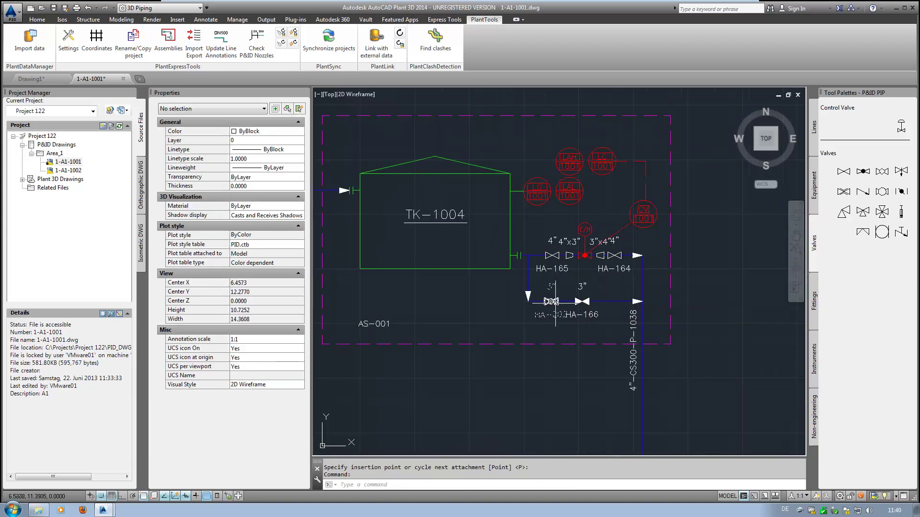
pyautogui.click(168, 41)
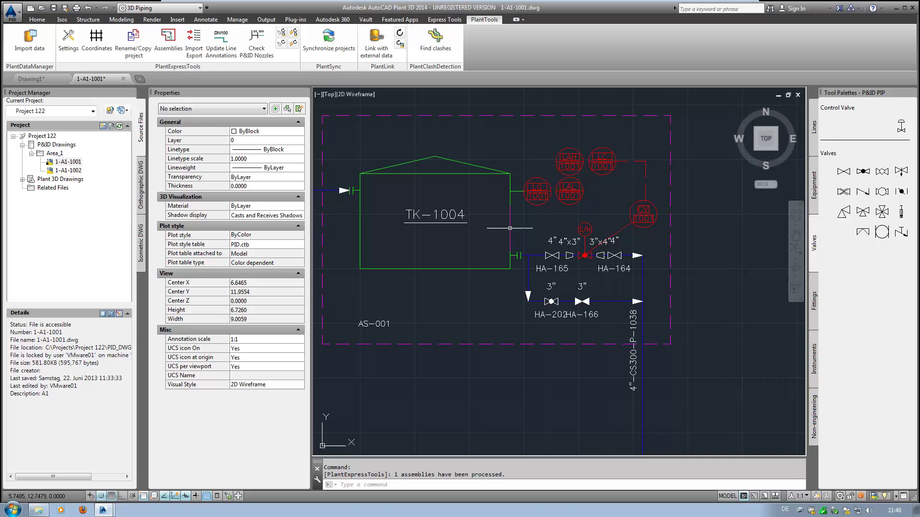
pyautogui.click(551, 302)
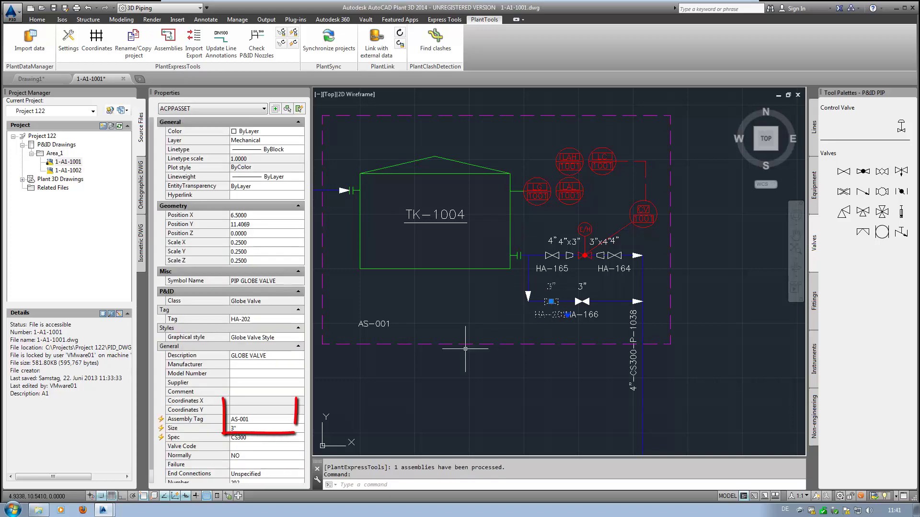
pyautogui.click(271, 419)
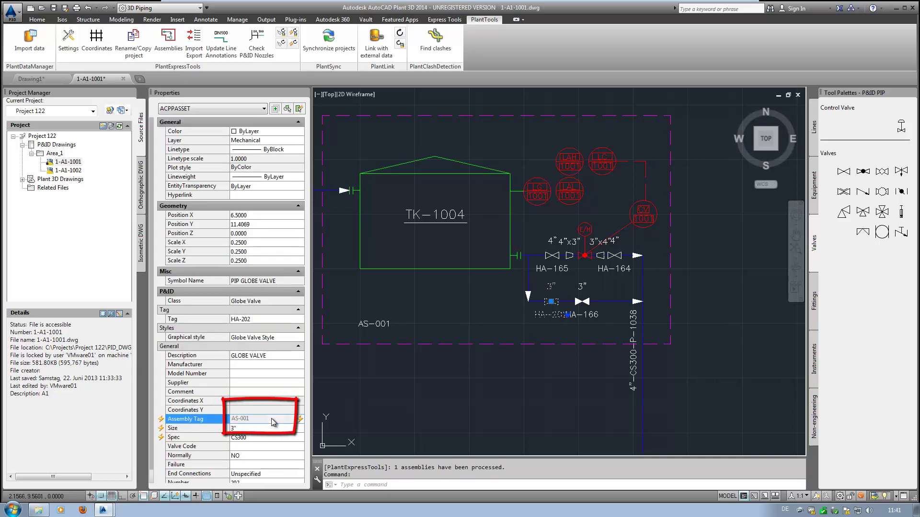
pyautogui.click(482, 382)
pyautogui.press('Escape')
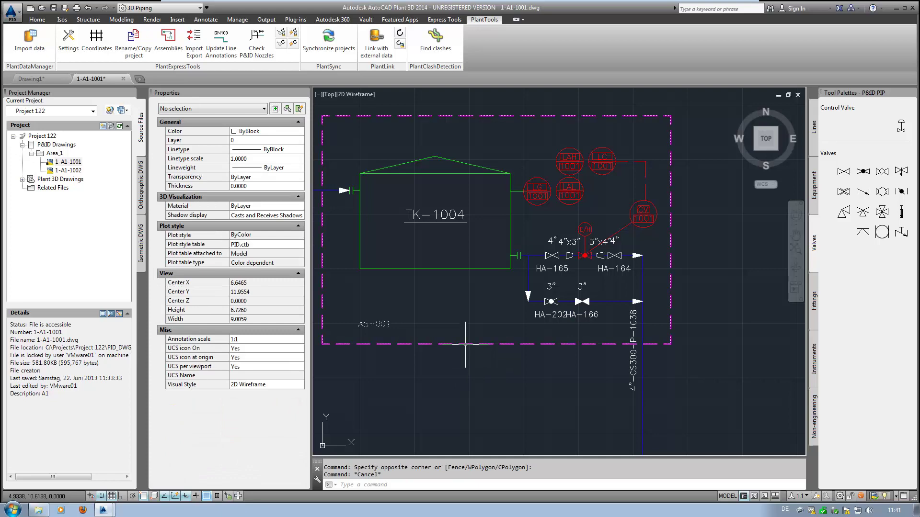
# Step: Retag the assembly with number 111 and confirm the LG instrument now shows Assembly Tag AS-111
pyautogui.click(464, 344)
pyautogui.rightClick(465, 344)
pyautogui.click(494, 107)
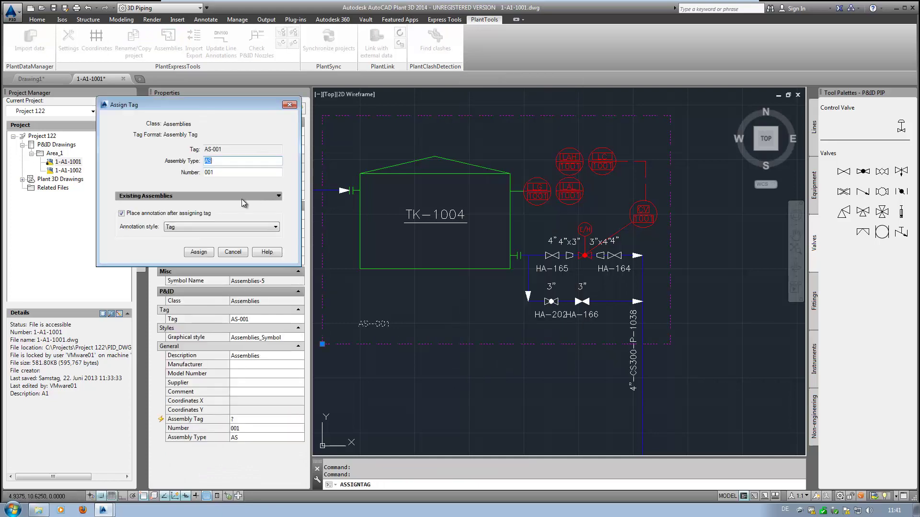
pyautogui.press('Tab')
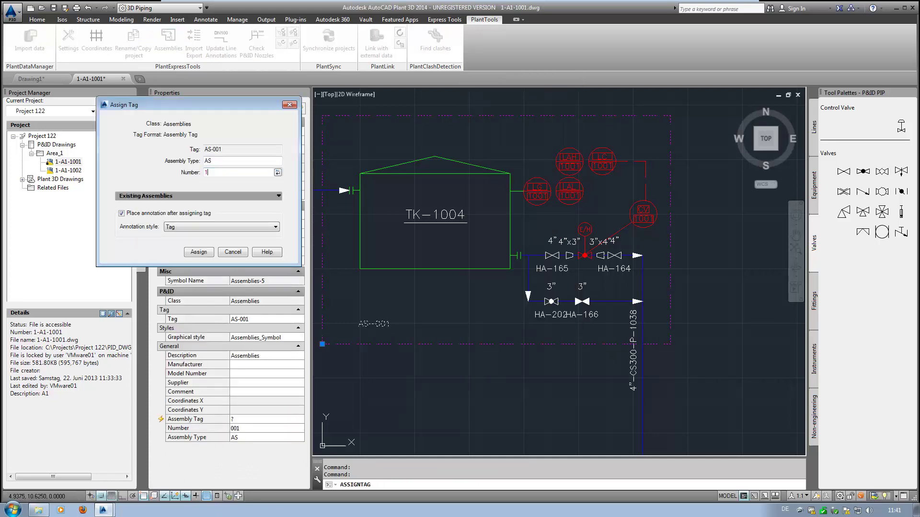
pyautogui.write('111')
pyautogui.press('Return')
pyautogui.press('Escape')
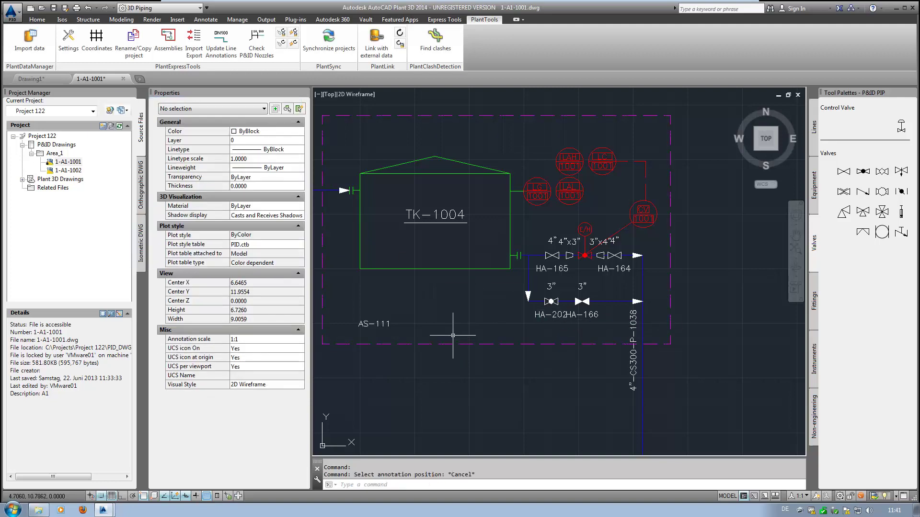
pyautogui.click(536, 196)
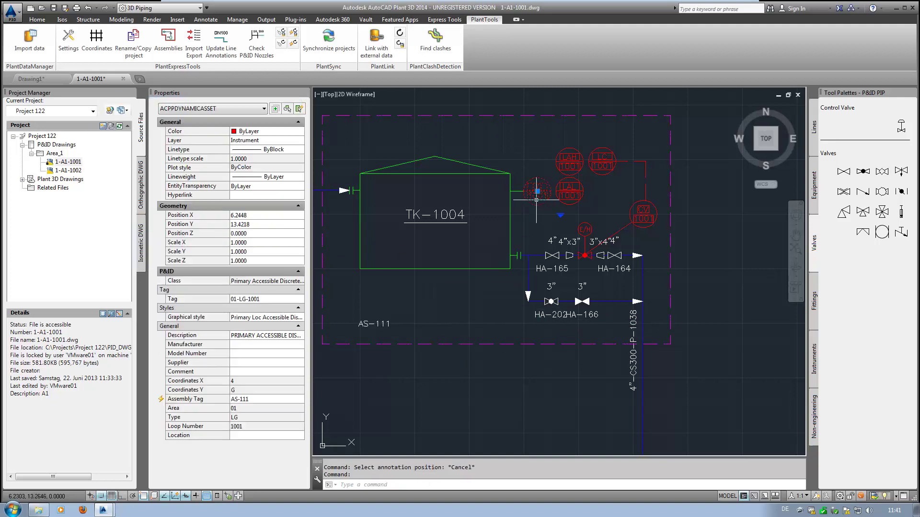
pyautogui.click(245, 400)
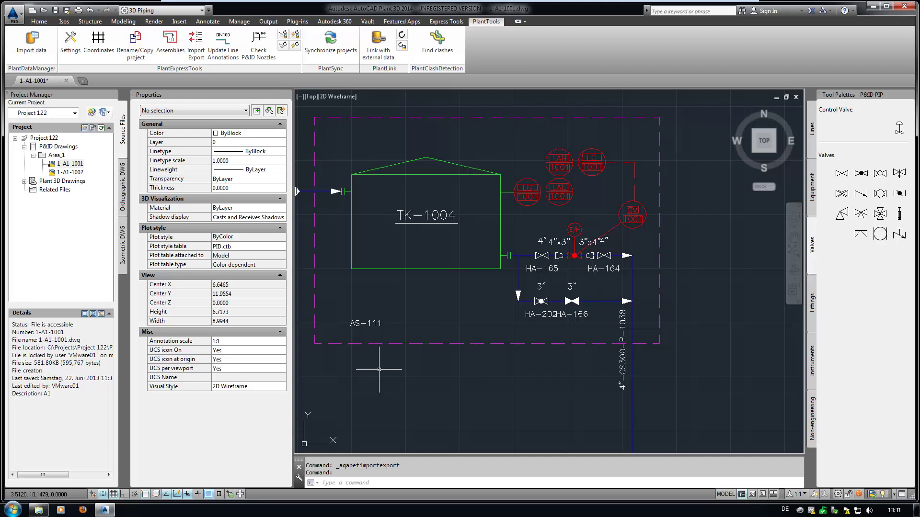
# Step: In PlantExpressTools Import Export, choose to export the Services selection list
pyautogui.click(200, 50)
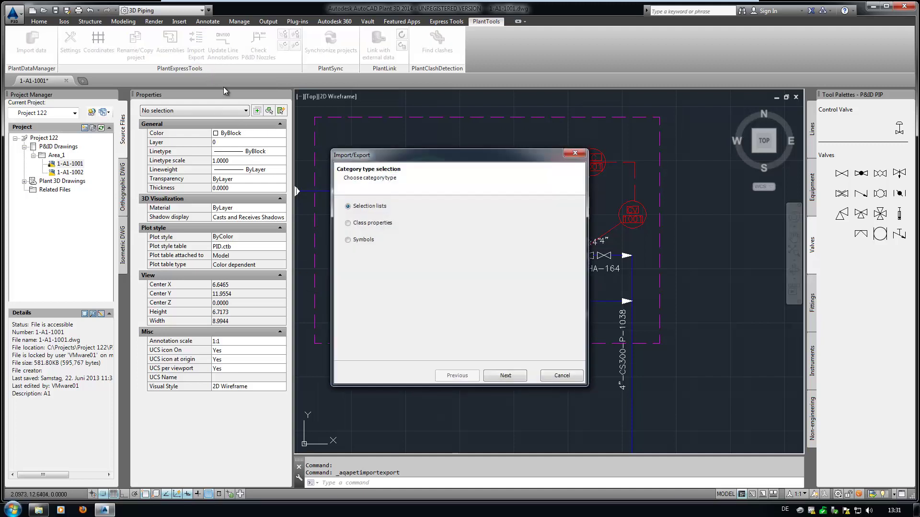
pyautogui.click(503, 376)
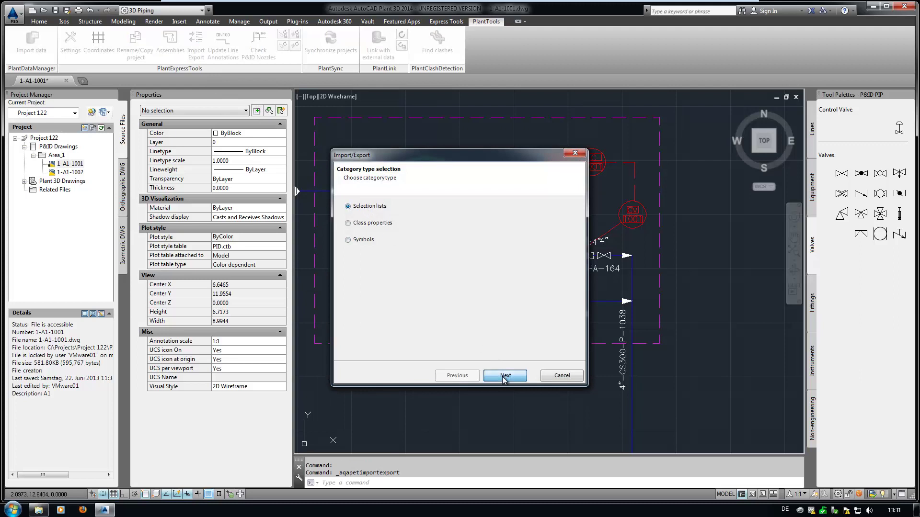
pyautogui.click(383, 224)
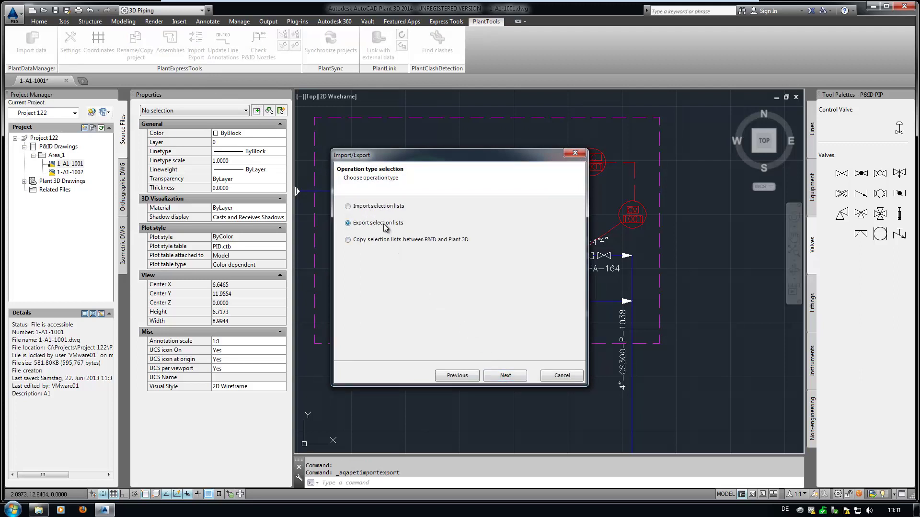
pyautogui.click(500, 378)
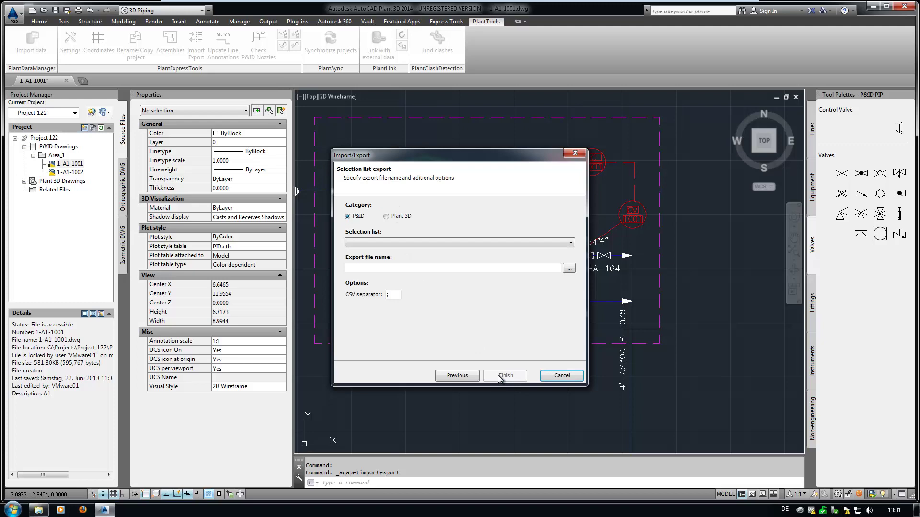
pyautogui.click(408, 243)
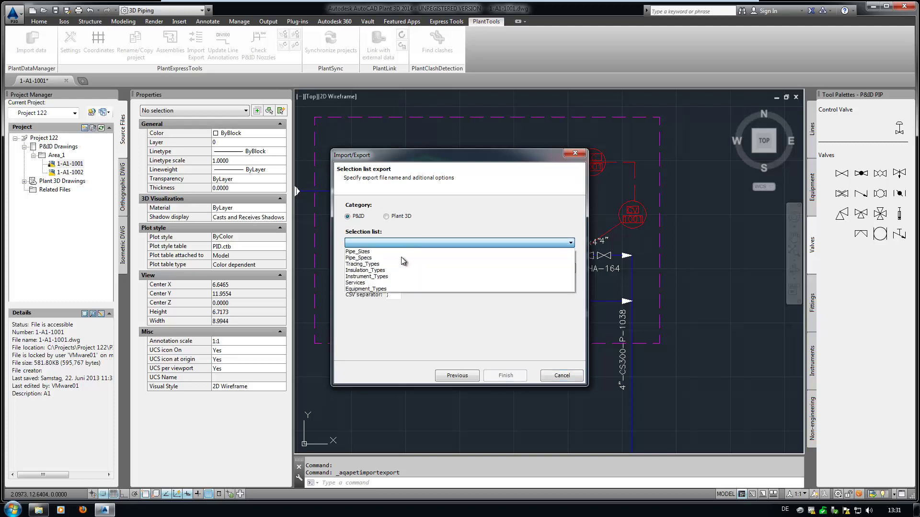
pyautogui.click(397, 282)
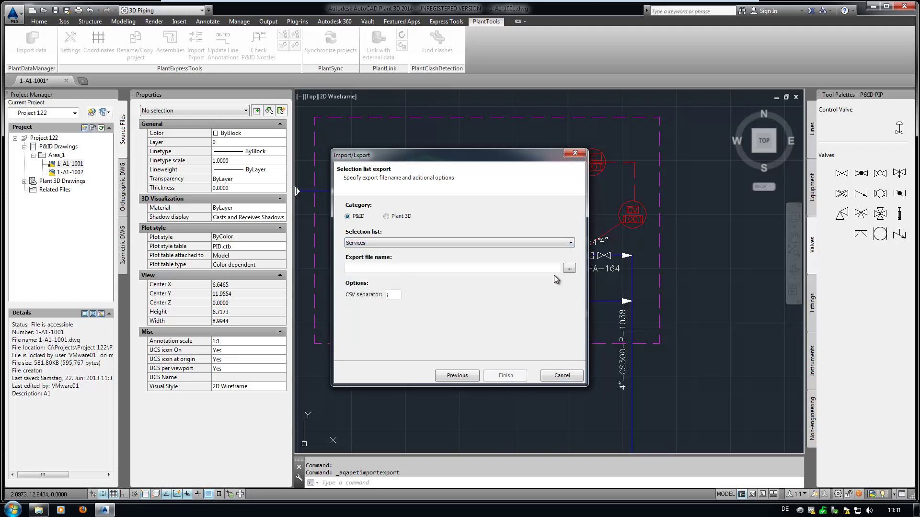
# Step: Save the export as services old.csv on the Desktop and run it
pyautogui.click(569, 268)
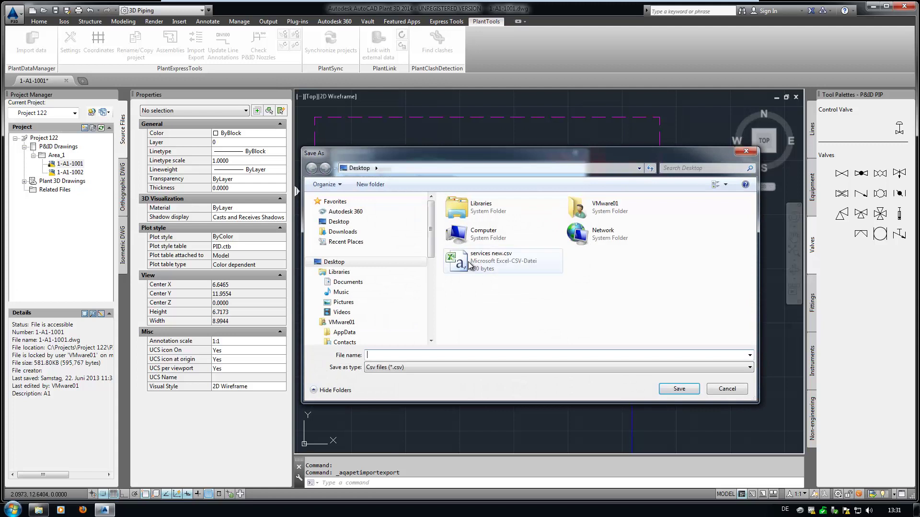
pyautogui.click(471, 265)
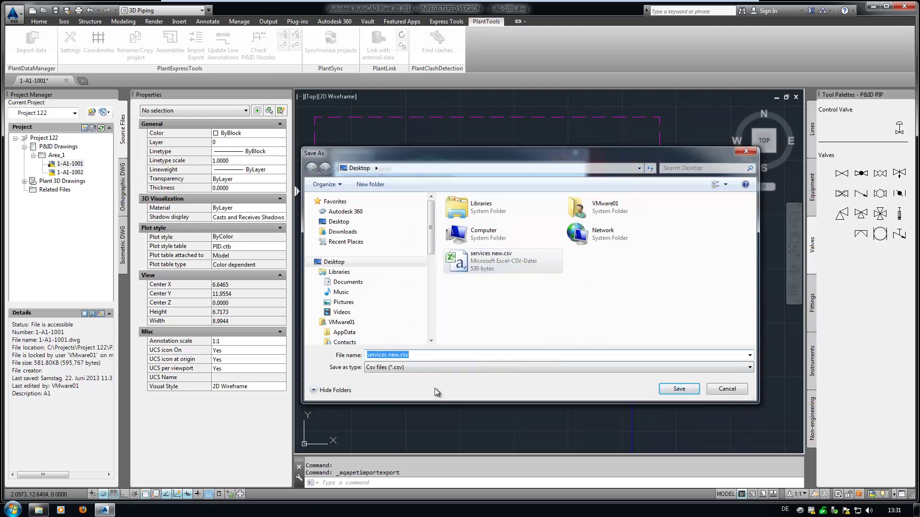
pyautogui.press('End')
pyautogui.press('Left')
pyautogui.press('Left')
pyautogui.press('Left')
pyautogui.press('Left')
pyautogui.press('BackSpace')
pyautogui.press('BackSpace')
pyautogui.press('BackSpace')
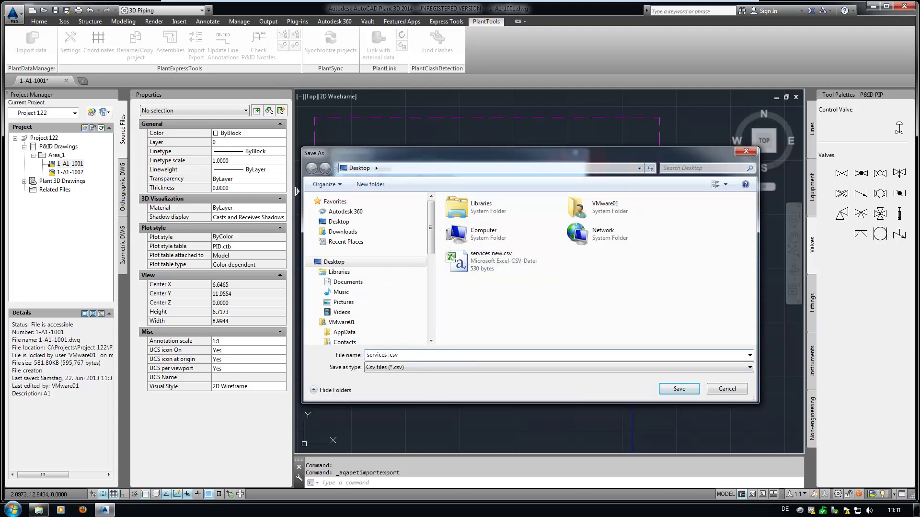
pyautogui.write('old')
pyautogui.click(678, 390)
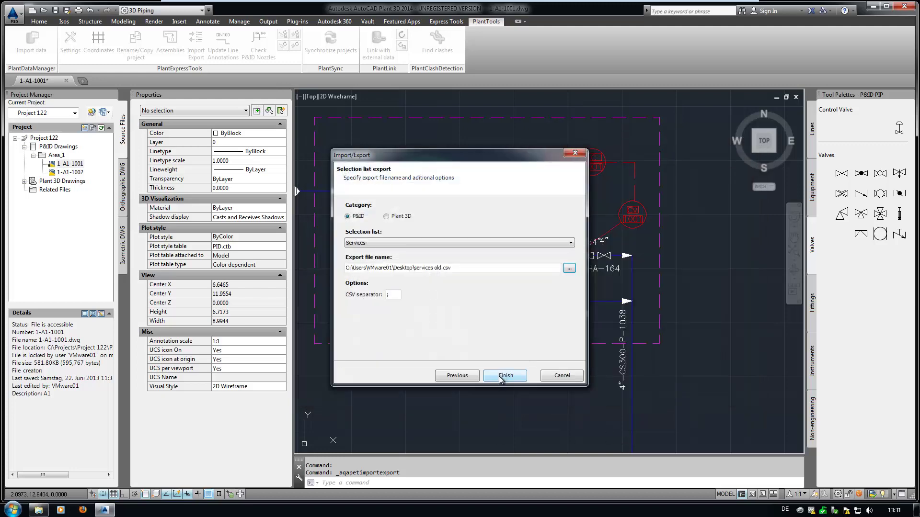
pyautogui.click(500, 377)
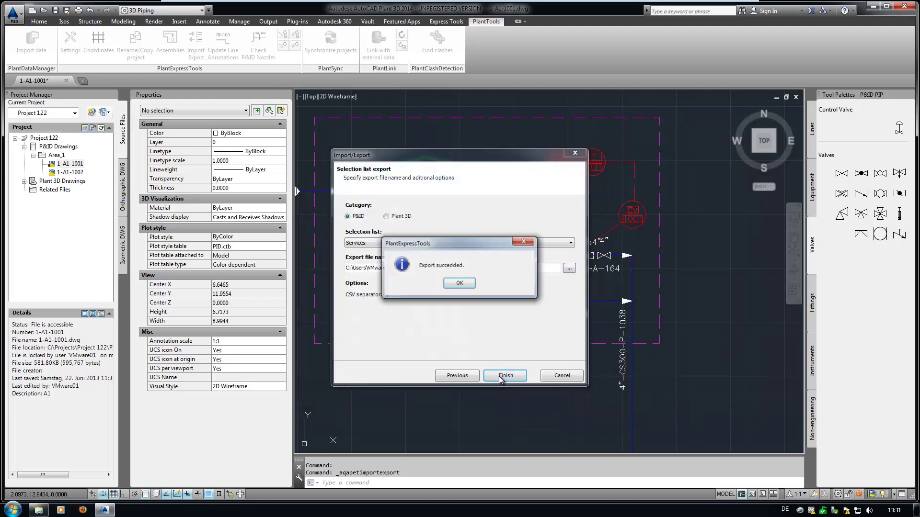
pyautogui.click(458, 283)
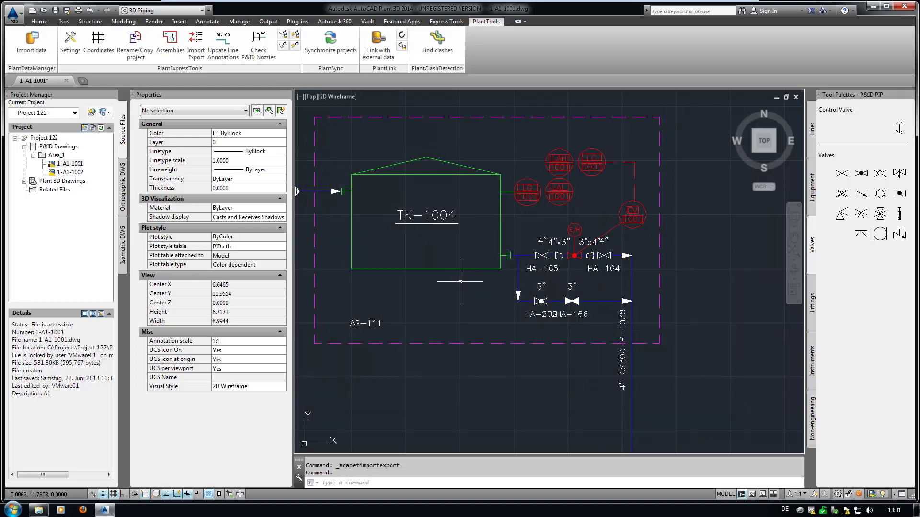
# Step: Review services old.csv and services new.csv in Excel, close both, and return to Plant 3D
pyautogui.press('super+d')
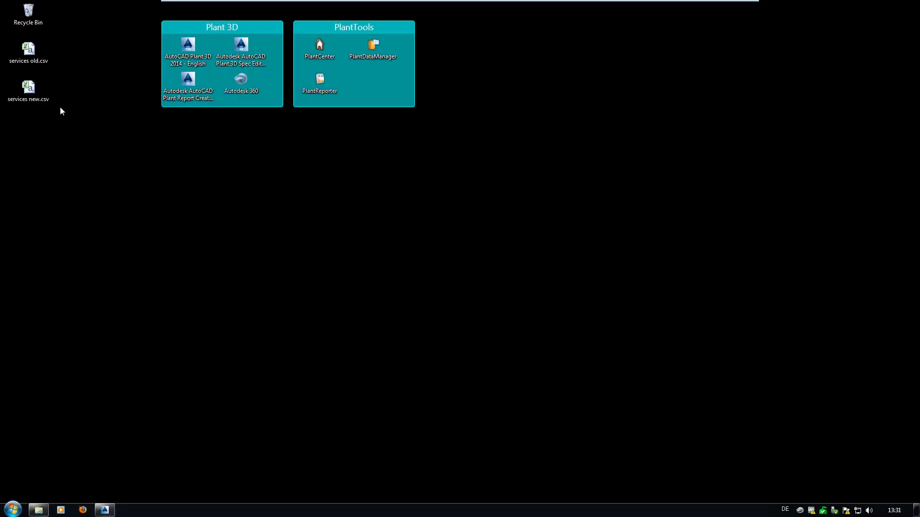
pyautogui.doubleClick(27, 54)
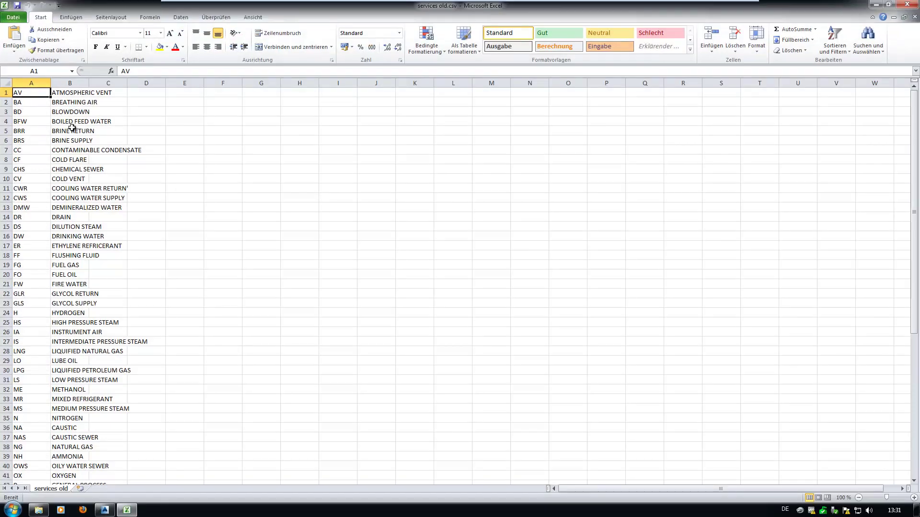
pyautogui.click(907, 5)
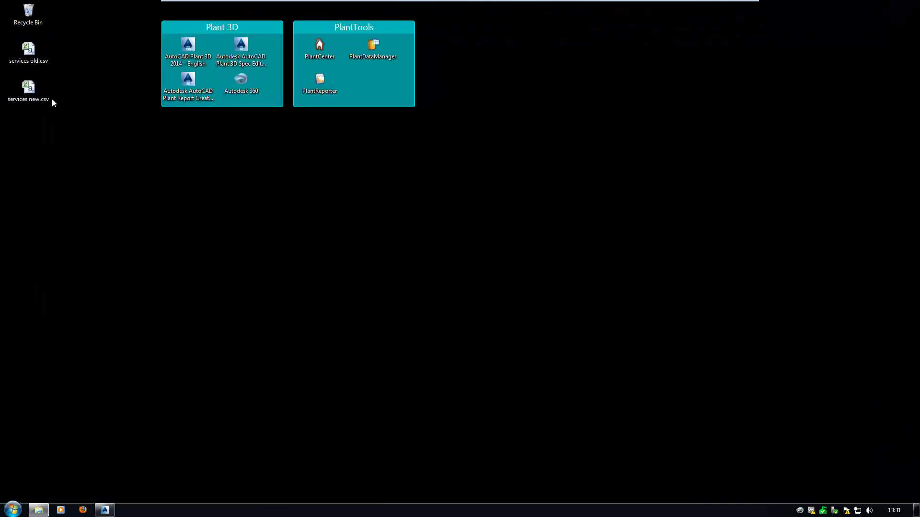
pyautogui.doubleClick(28, 88)
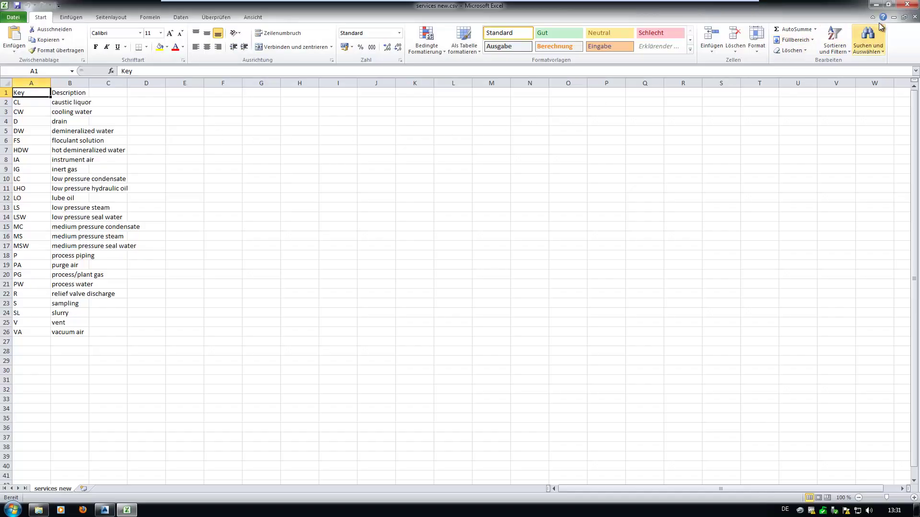
pyautogui.click(908, 5)
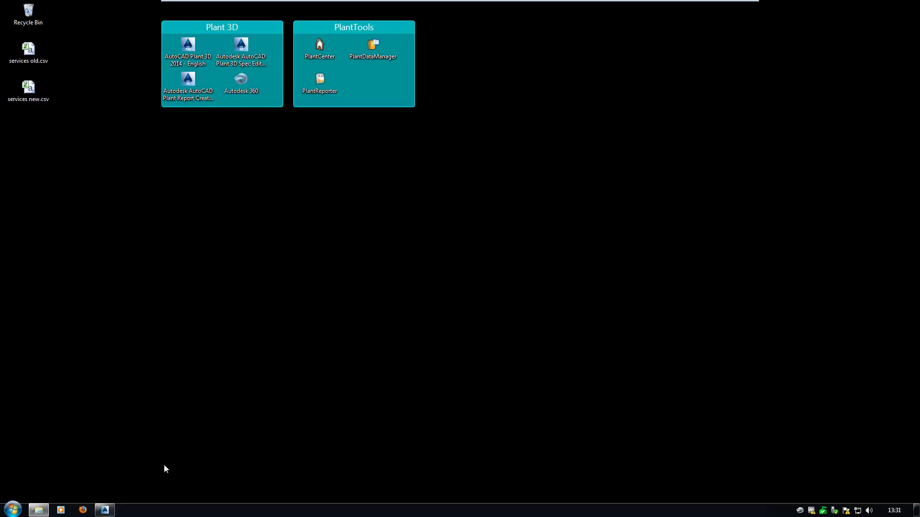
pyautogui.click(105, 510)
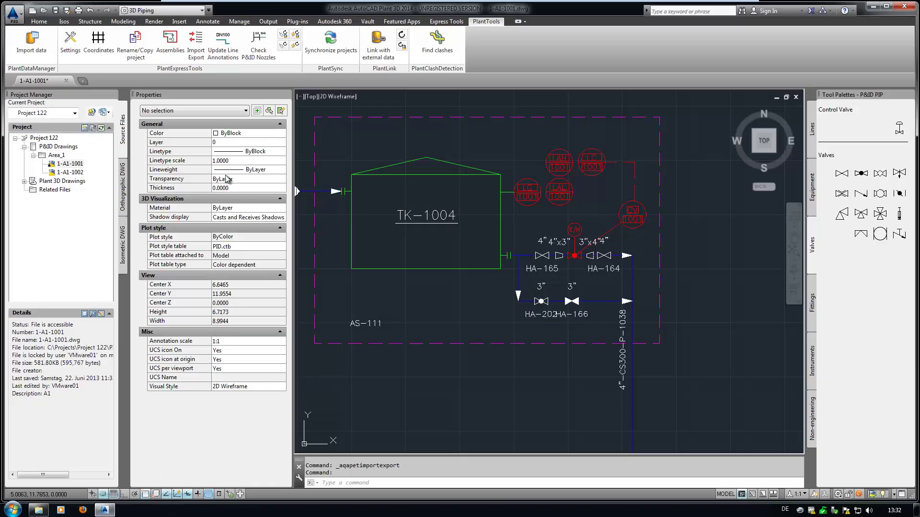
# Step: Start a selection list import from the CSV file services new.csv
pyautogui.click(196, 40)
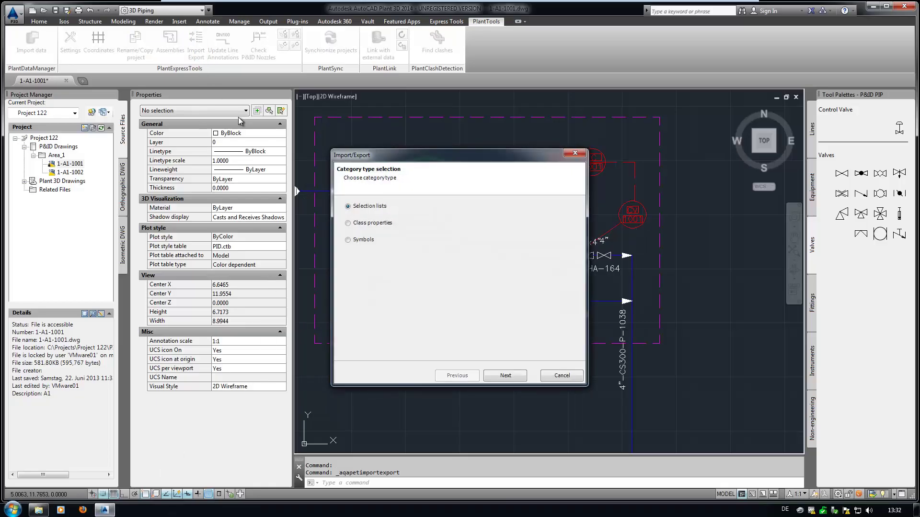
pyautogui.click(515, 376)
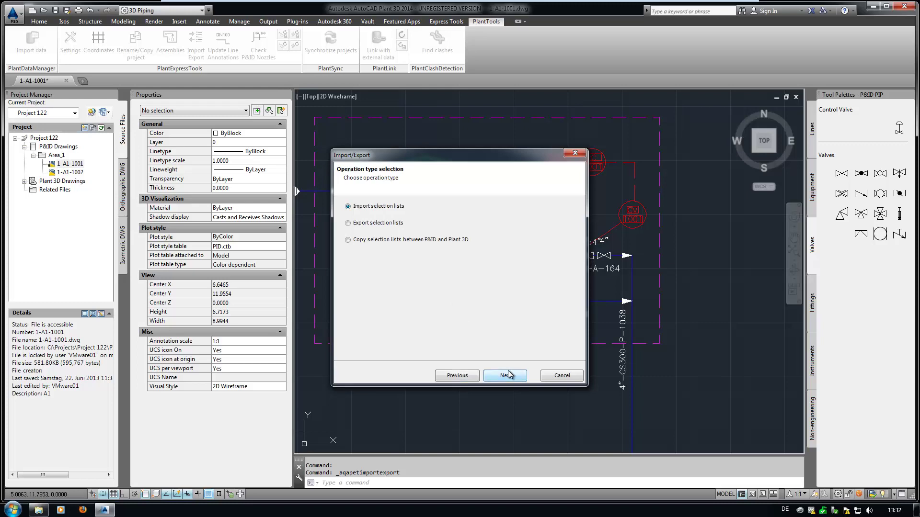
pyautogui.click(502, 376)
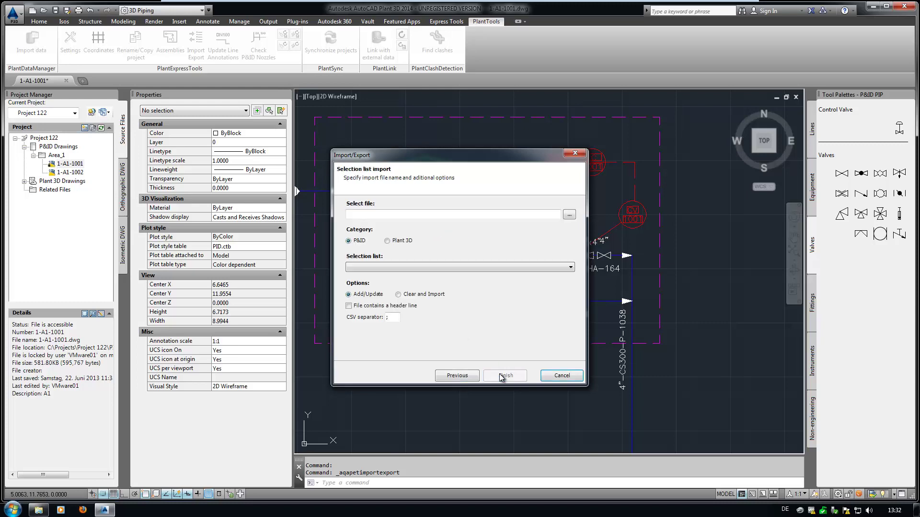
pyautogui.click(570, 217)
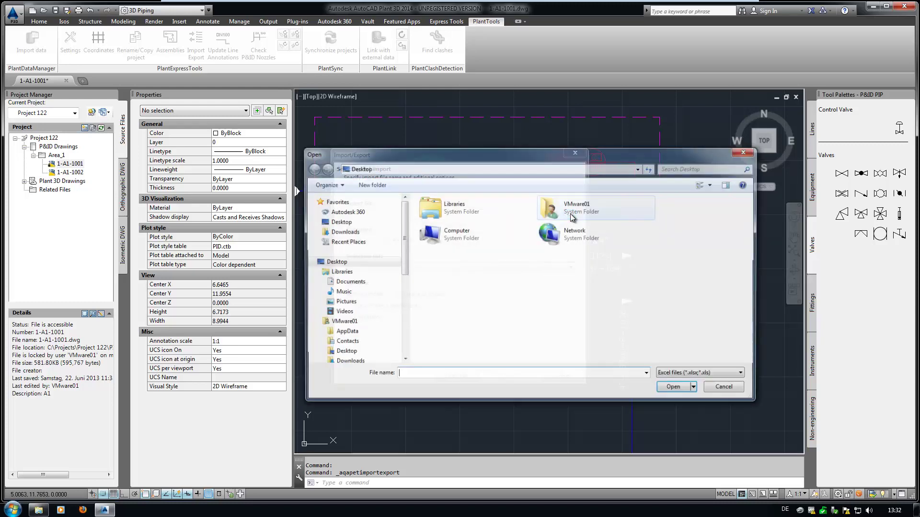
pyautogui.click(681, 376)
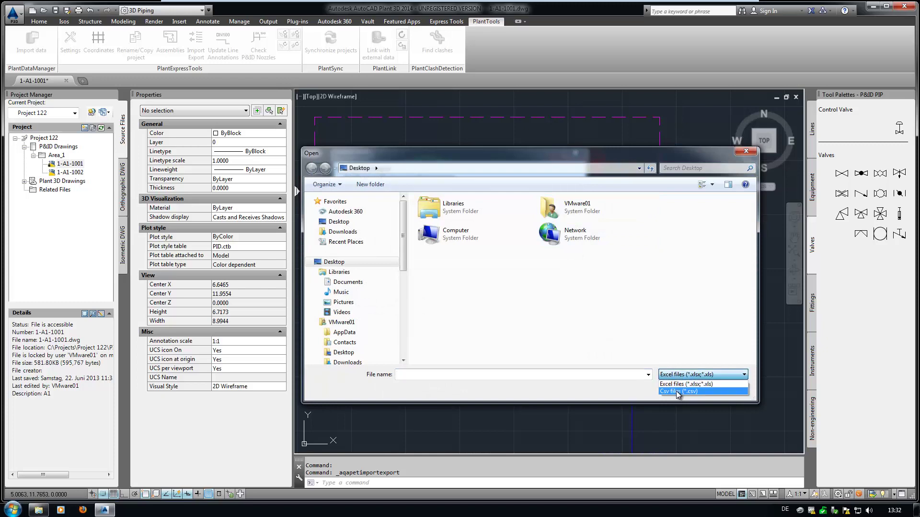
pyautogui.click(680, 391)
pyautogui.doubleClick(468, 264)
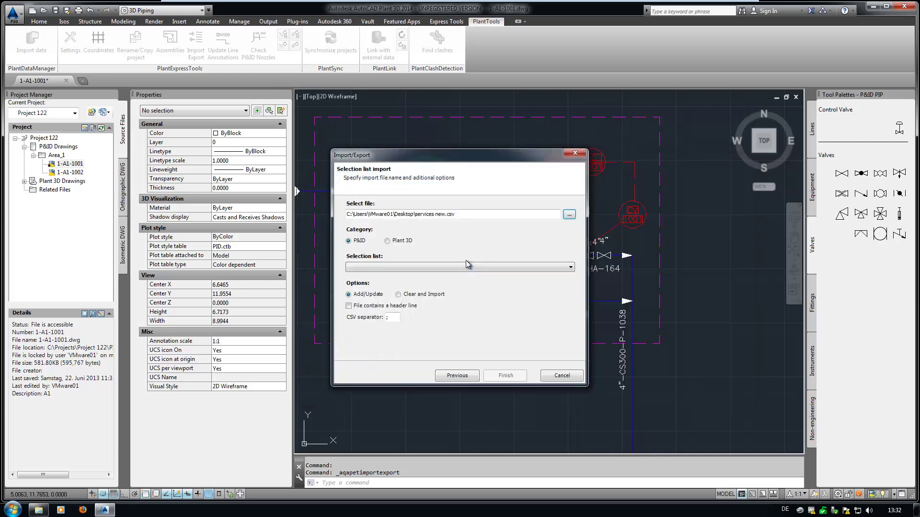
# Step: Import it into a new selection list named PT_Services, with header line
pyautogui.click(417, 267)
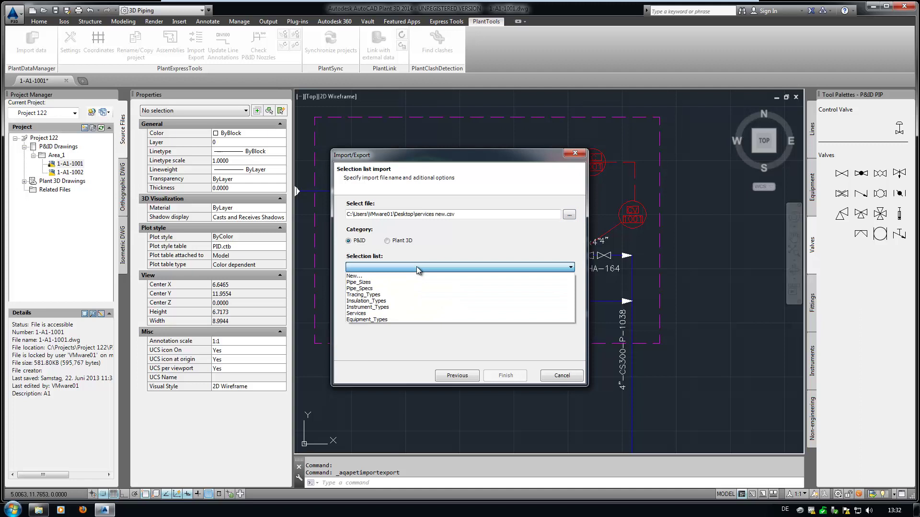
pyautogui.click(410, 277)
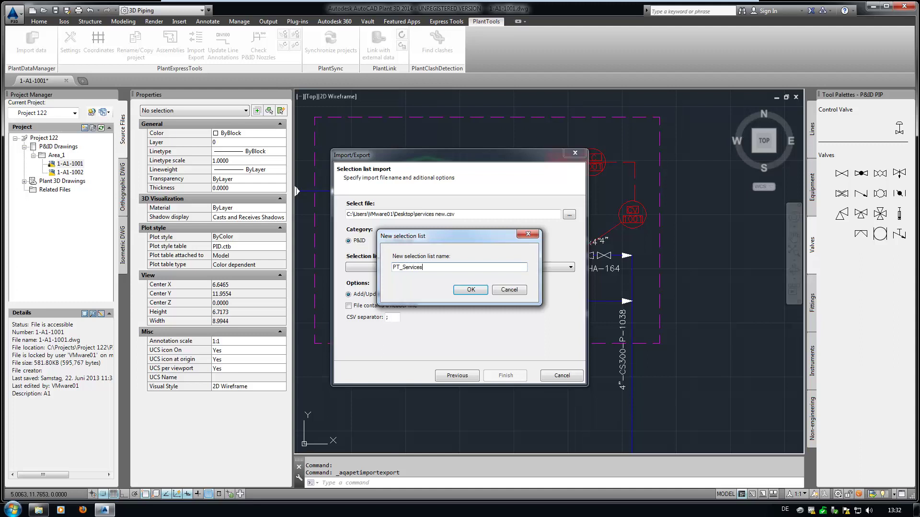
pyautogui.click(471, 290)
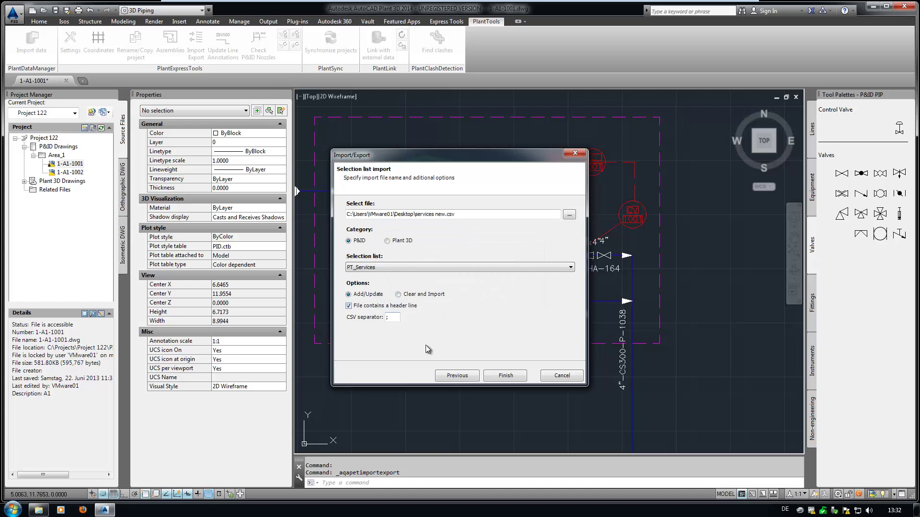
pyautogui.click(498, 377)
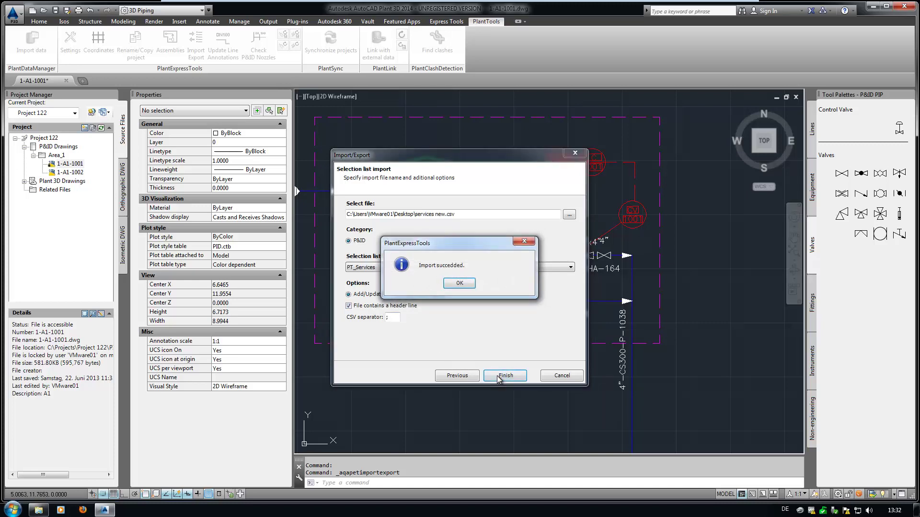
pyautogui.click(459, 284)
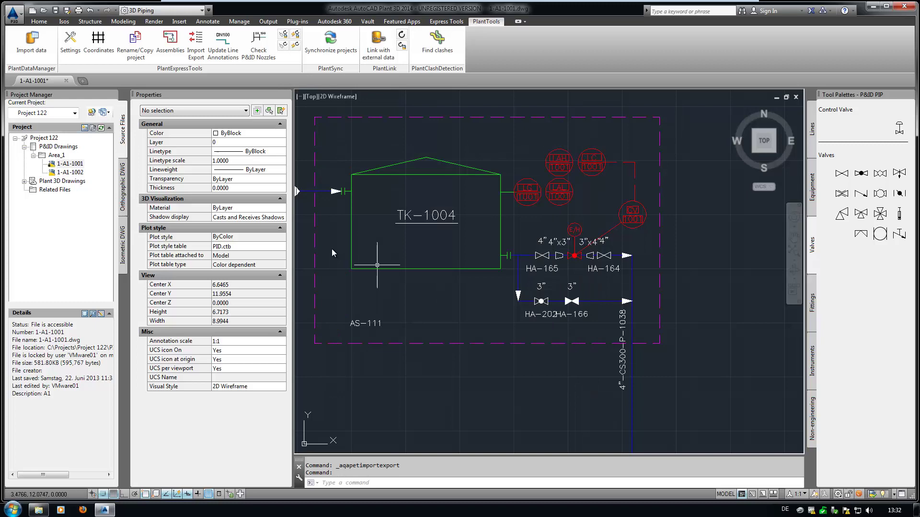
# Step: In Project 122 setup, link the Pipe Line Group Service property to PT_Services and clear its default
pyautogui.click(48, 138)
pyautogui.rightClick(50, 140)
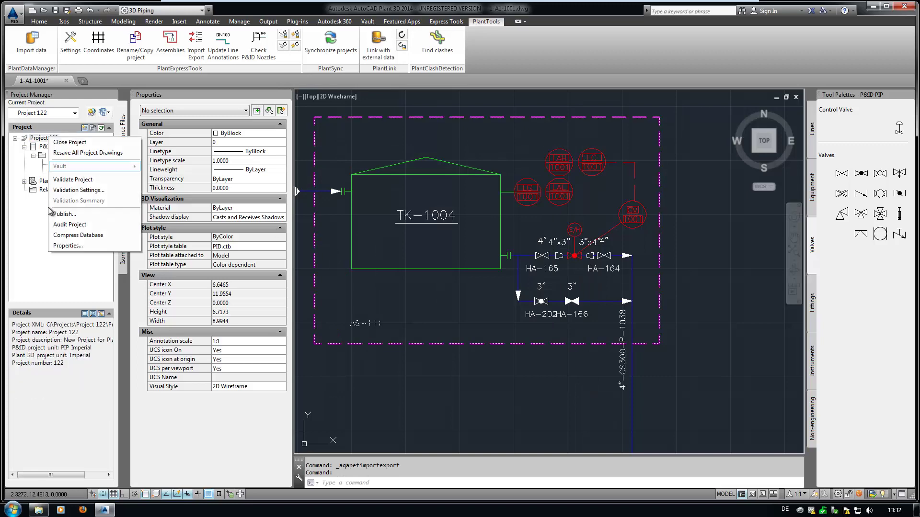
pyautogui.click(59, 246)
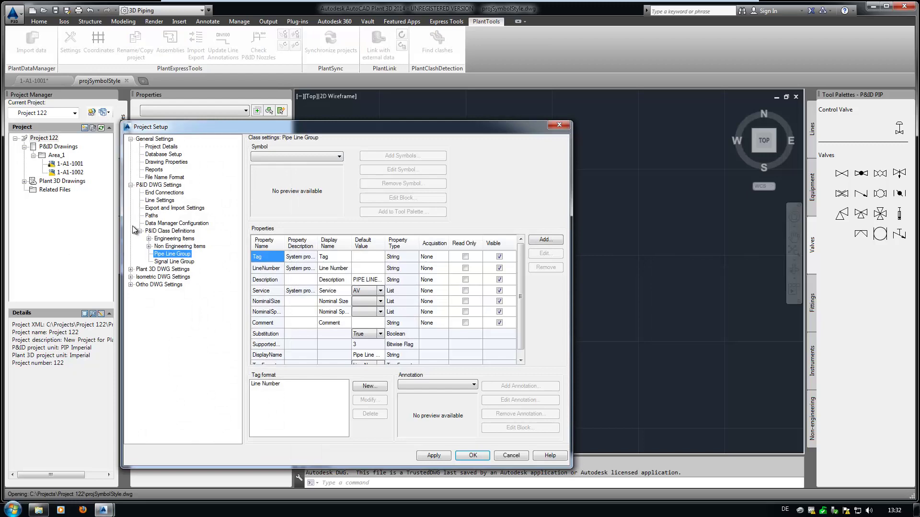
pyautogui.click(300, 291)
pyautogui.click(538, 254)
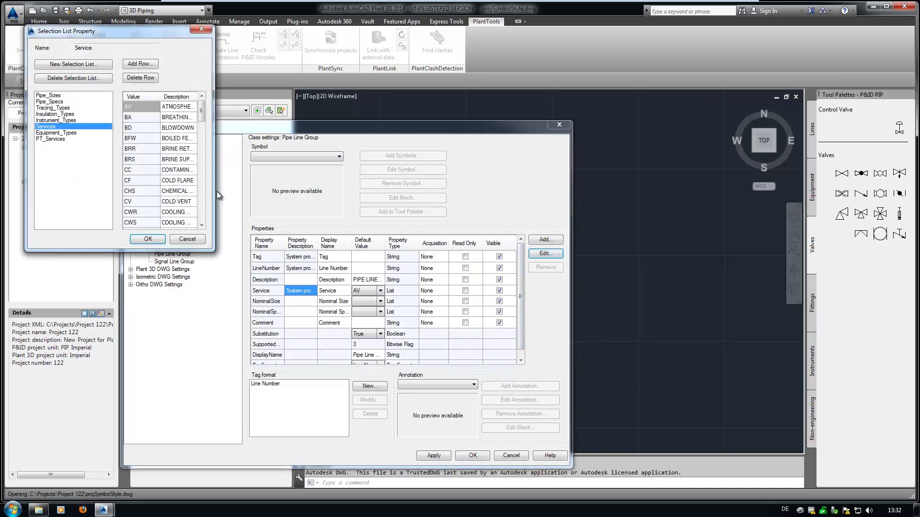
pyautogui.click(49, 139)
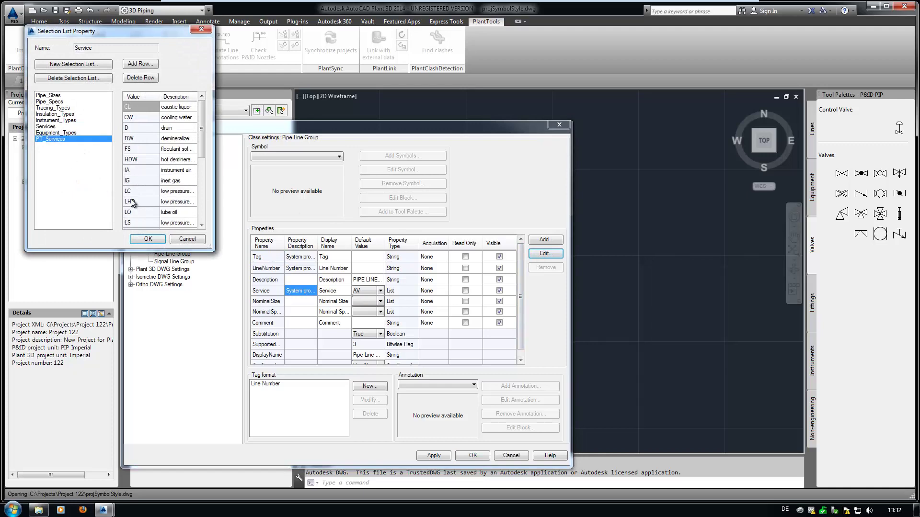
pyautogui.click(197, 243)
pyautogui.click(361, 292)
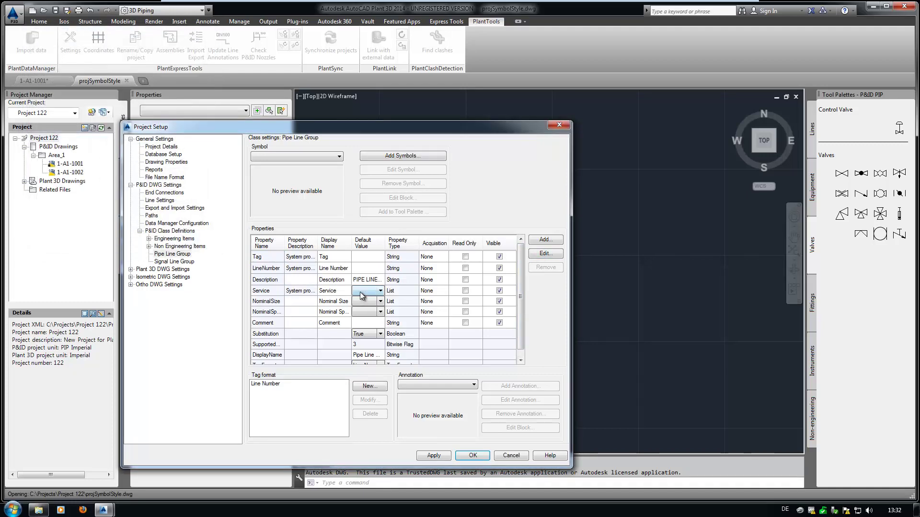
pyautogui.click(472, 457)
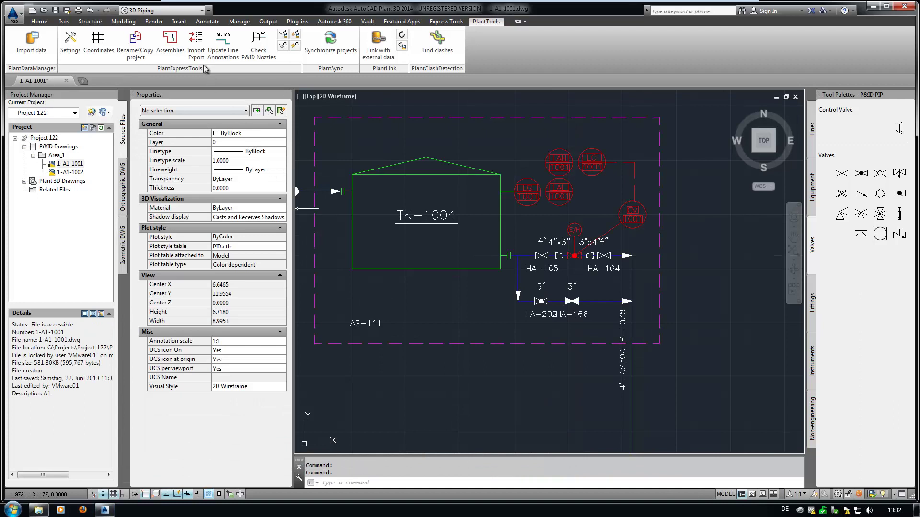
# Step: Use Import Export's selection-list copy to bring PT_Services from P&ID into Plant 3D
pyautogui.click(195, 48)
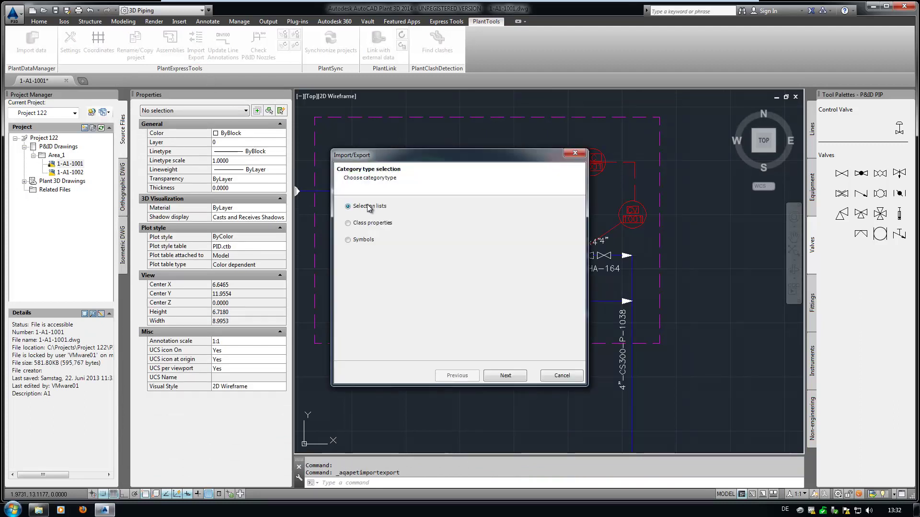
pyautogui.click(506, 376)
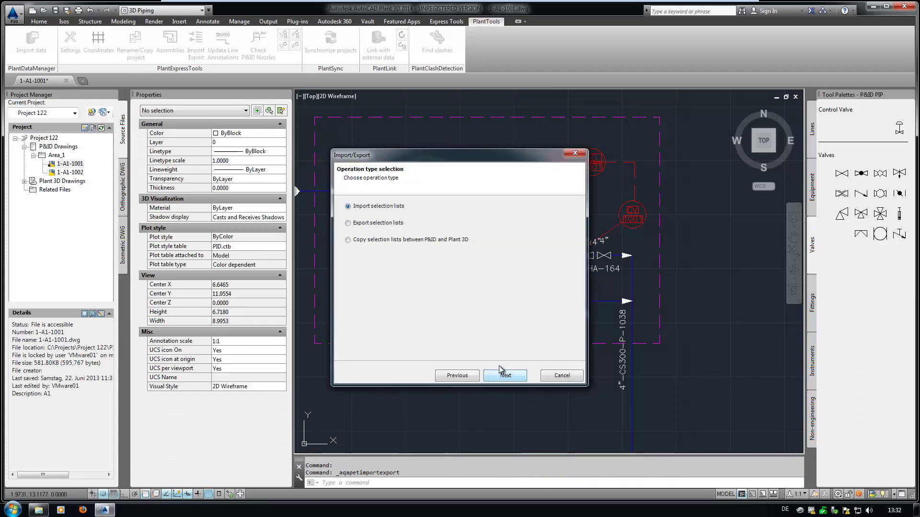
pyautogui.click(405, 241)
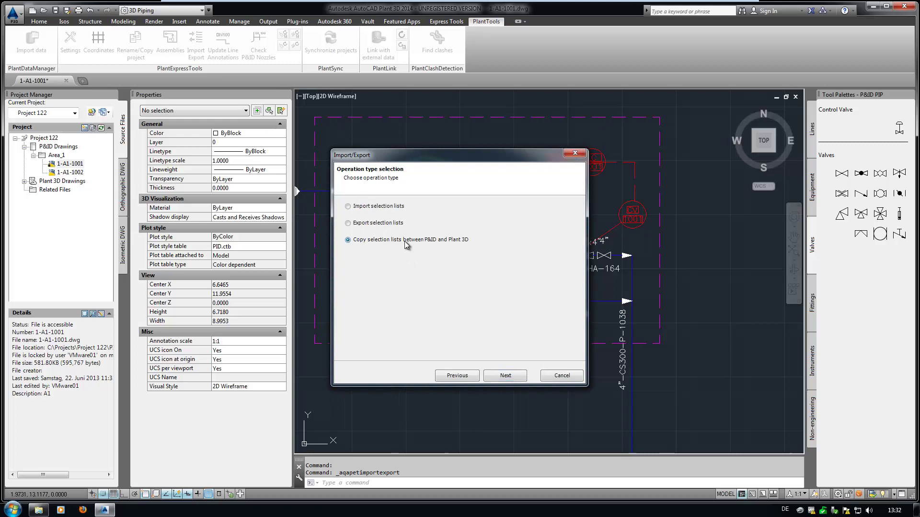
pyautogui.click(500, 376)
pyautogui.click(346, 287)
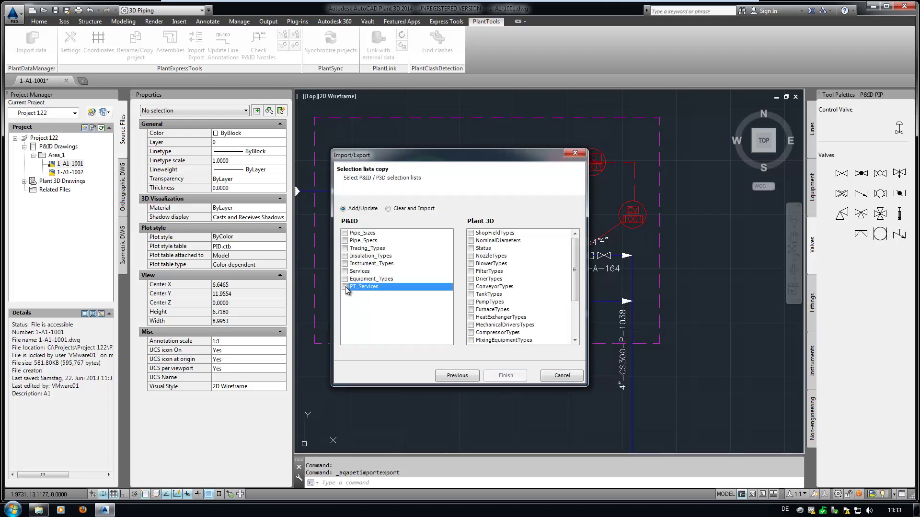
pyautogui.click(346, 287)
pyautogui.click(506, 376)
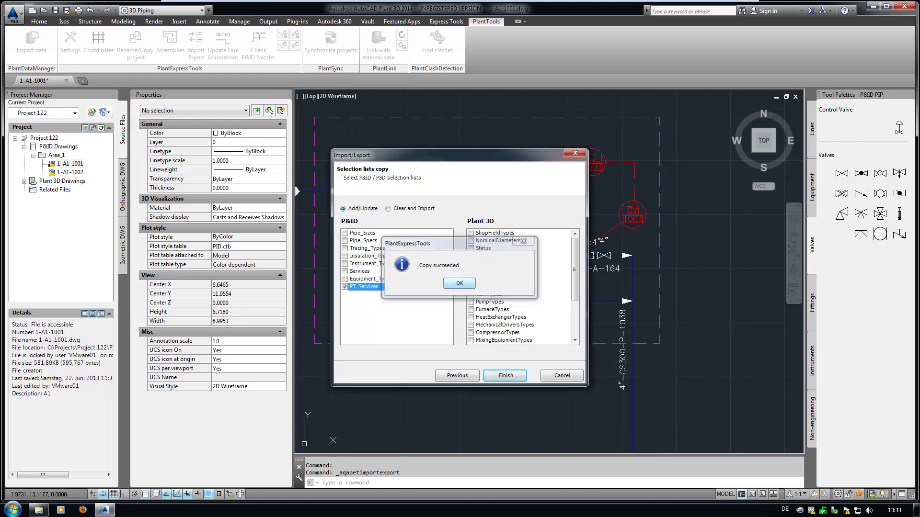
pyautogui.click(458, 283)
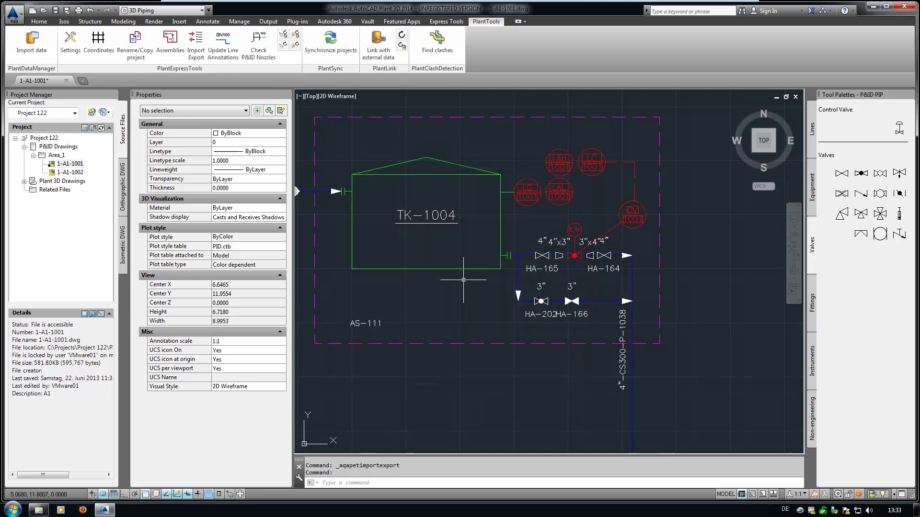
# Step: In Project 122 properties, select the Service property of the Plant 3D P3d Line Group
pyautogui.rightClick(44, 140)
pyautogui.click(57, 248)
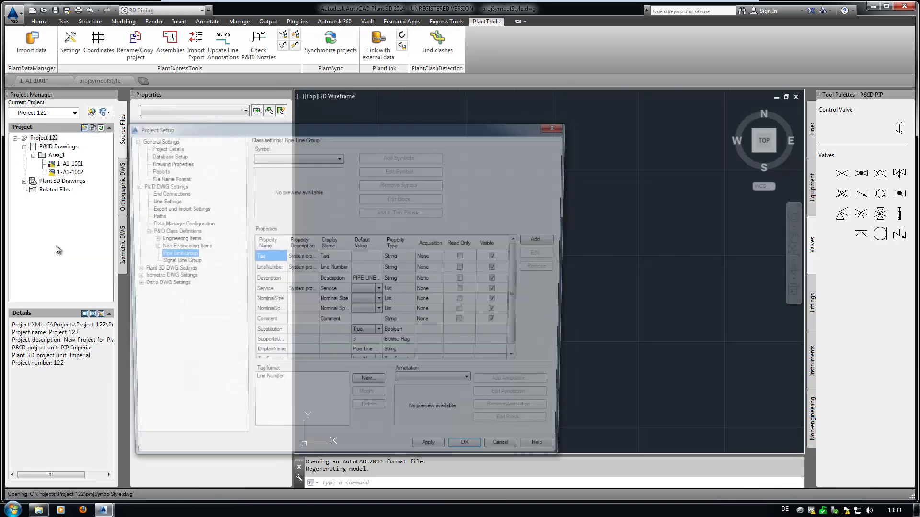
pyautogui.click(146, 270)
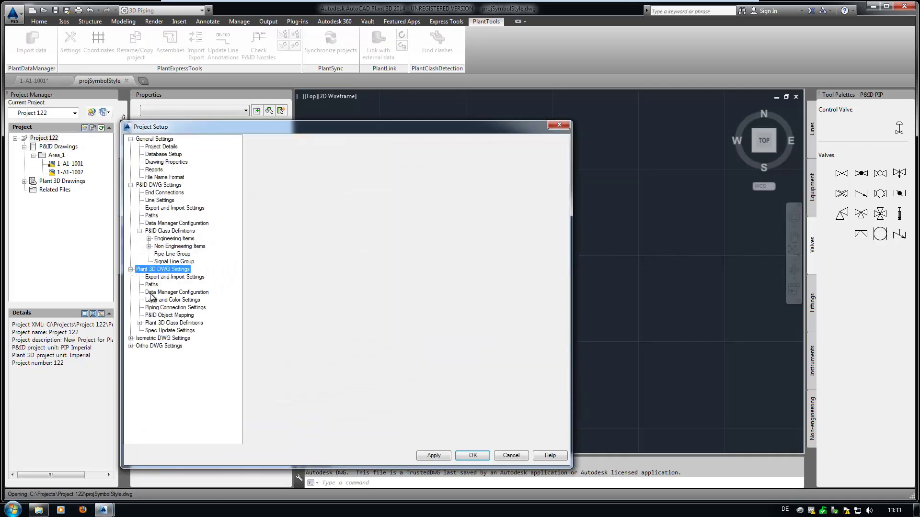
pyautogui.doubleClick(168, 323)
pyautogui.click(172, 331)
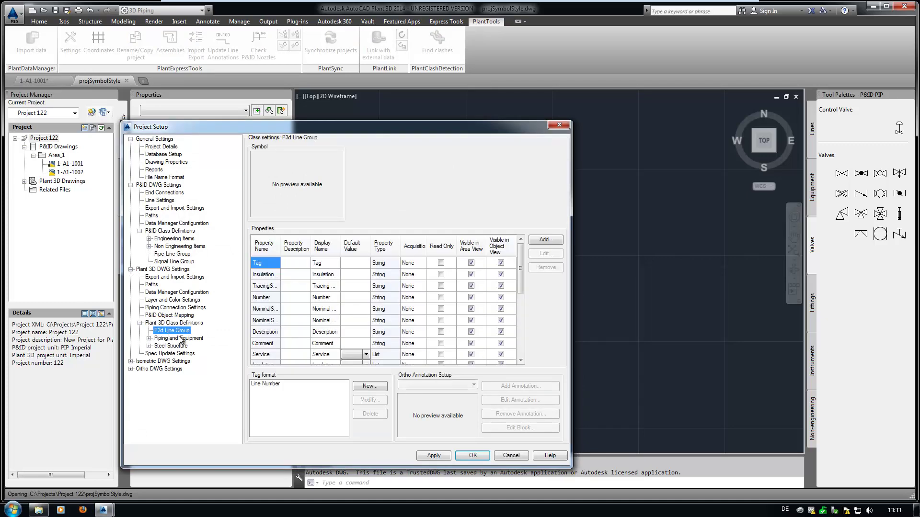
pyautogui.click(290, 355)
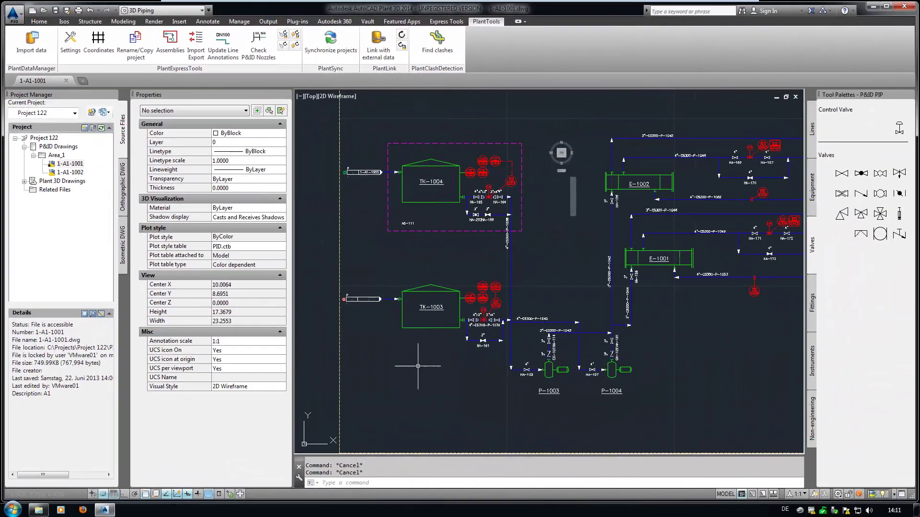
# Step: Export the Symbols category properties through Import Export to Symbols.csv on the desktop
pyautogui.click(200, 45)
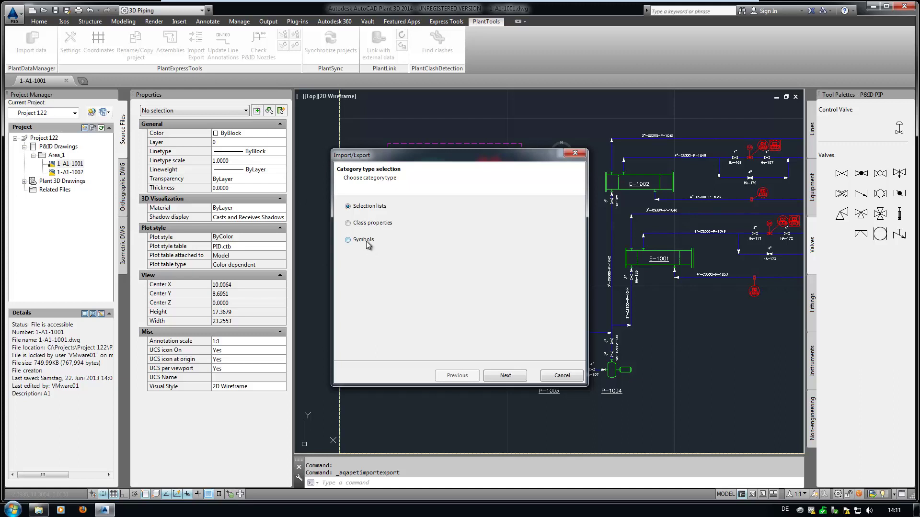
pyautogui.click(504, 376)
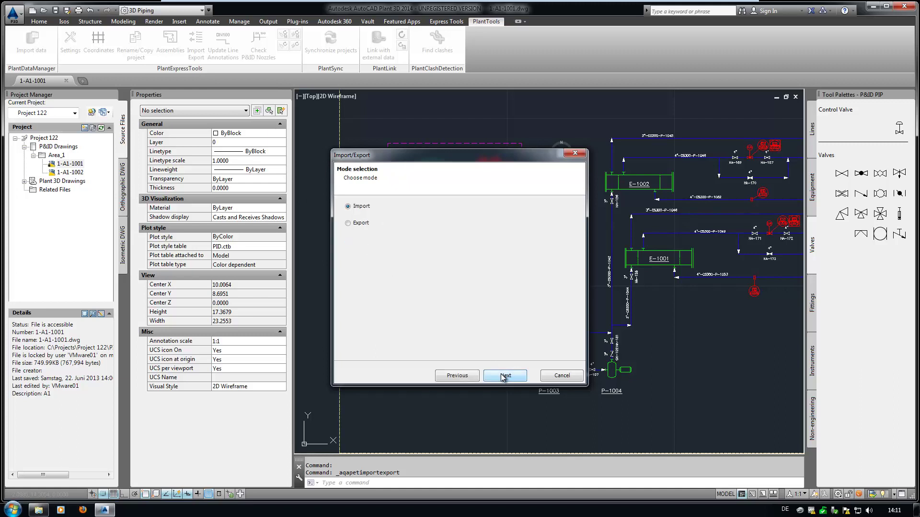
pyautogui.click(360, 222)
pyautogui.click(516, 380)
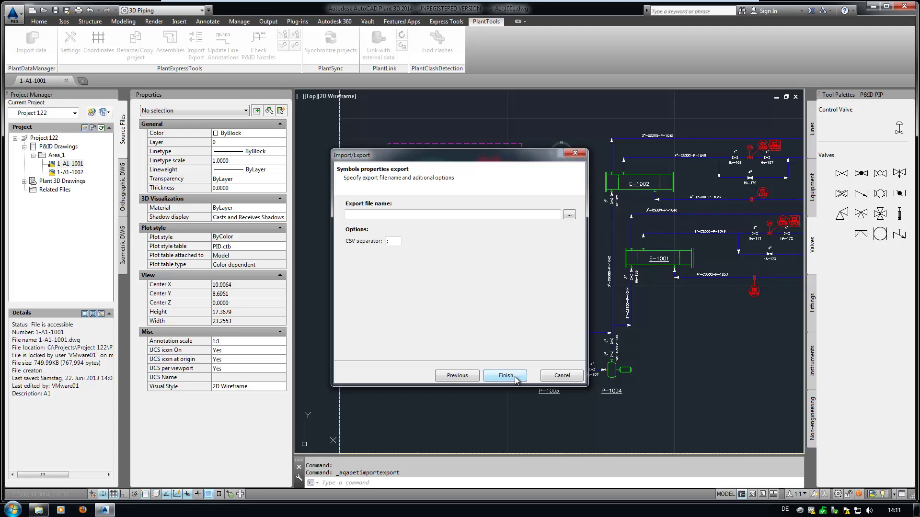
pyautogui.click(570, 216)
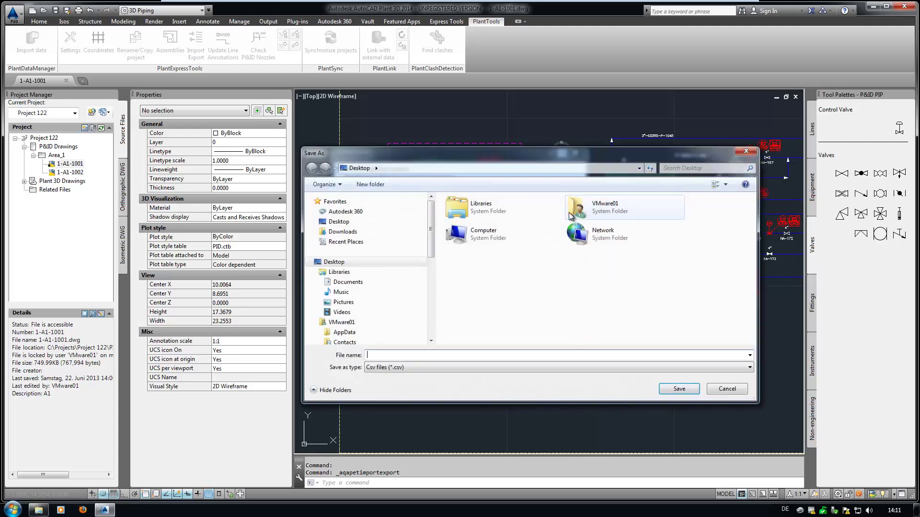
pyautogui.click(429, 355)
pyautogui.write('Symbols')
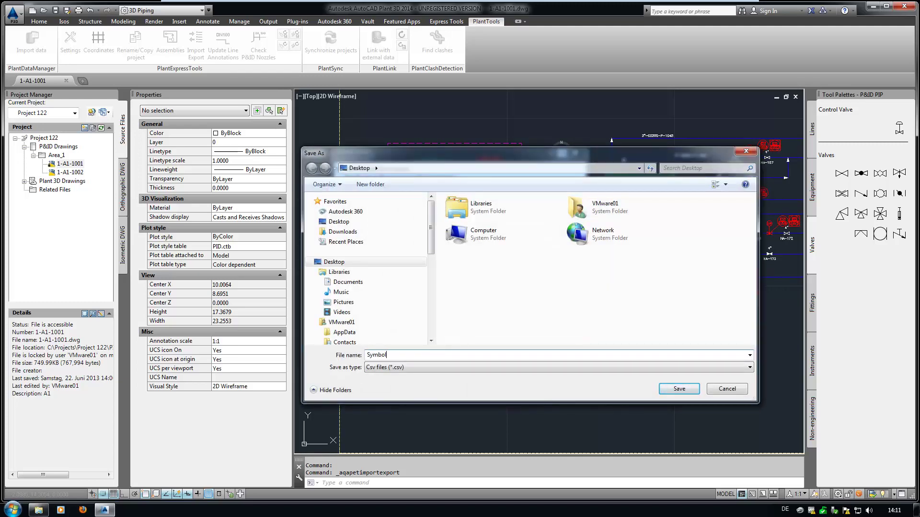
pyautogui.press('Return')
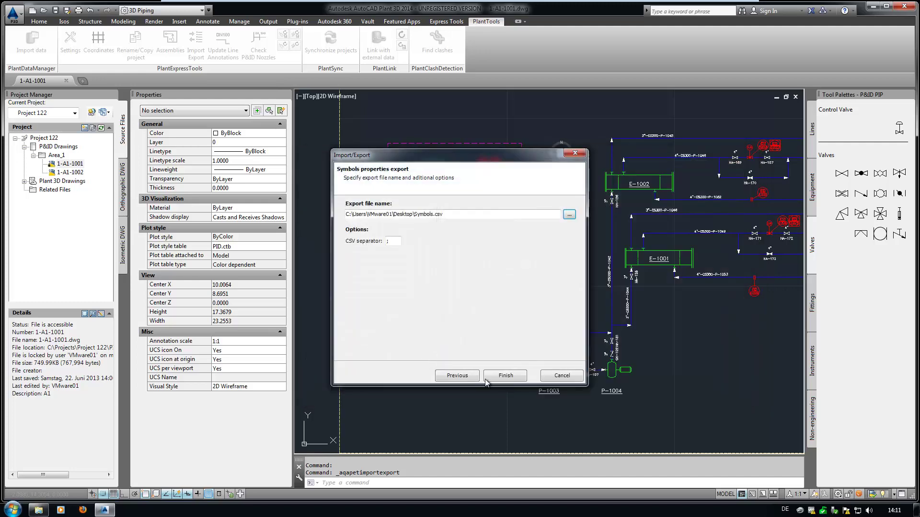
pyautogui.click(501, 376)
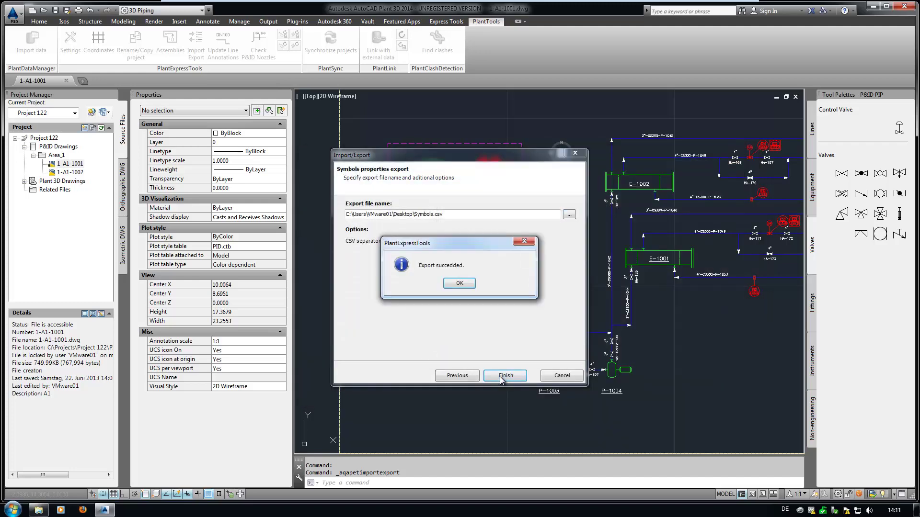
pyautogui.click(461, 284)
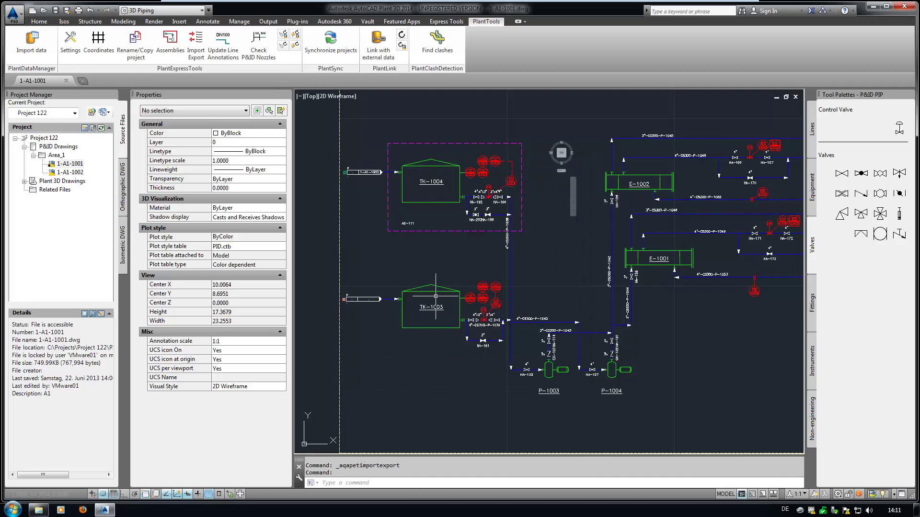
# Step: Open Symbols.csv from the desktop in Excel and autofit all columns
pyautogui.press('super+d')
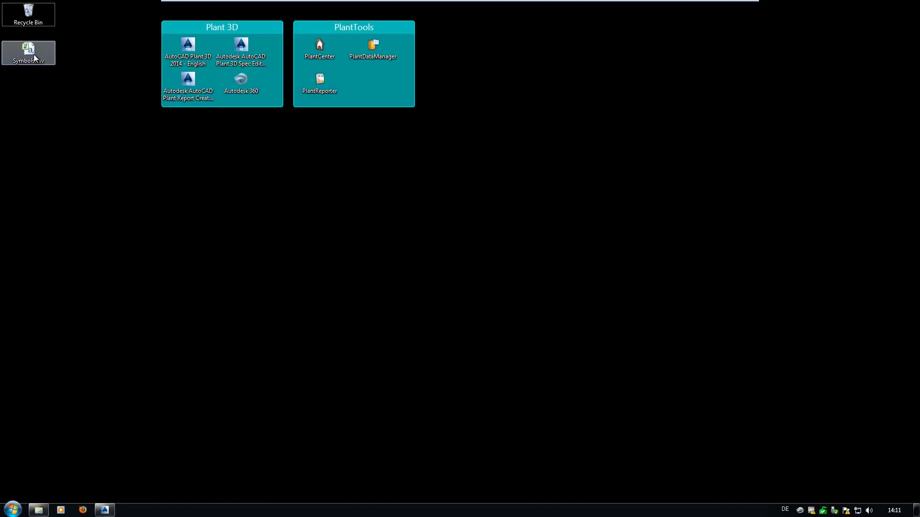
pyautogui.doubleClick(34, 53)
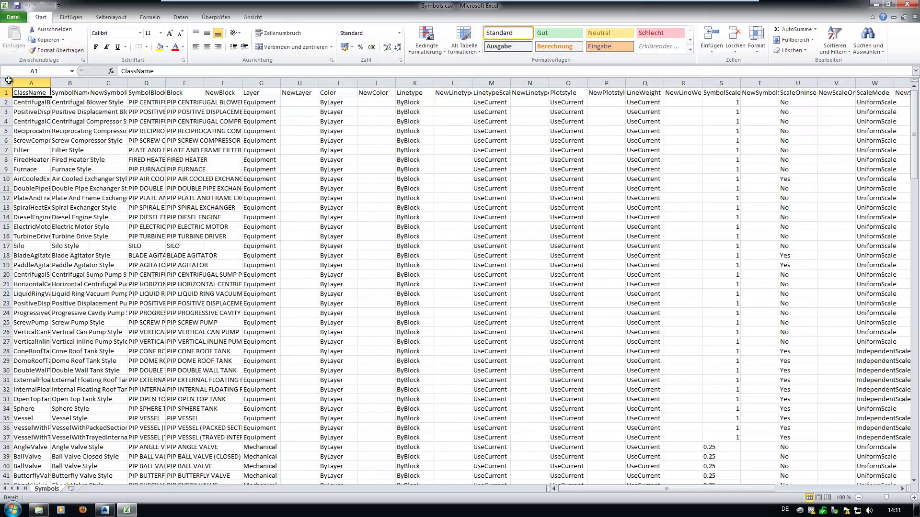
pyautogui.click(6, 82)
pyautogui.doubleClick(50, 82)
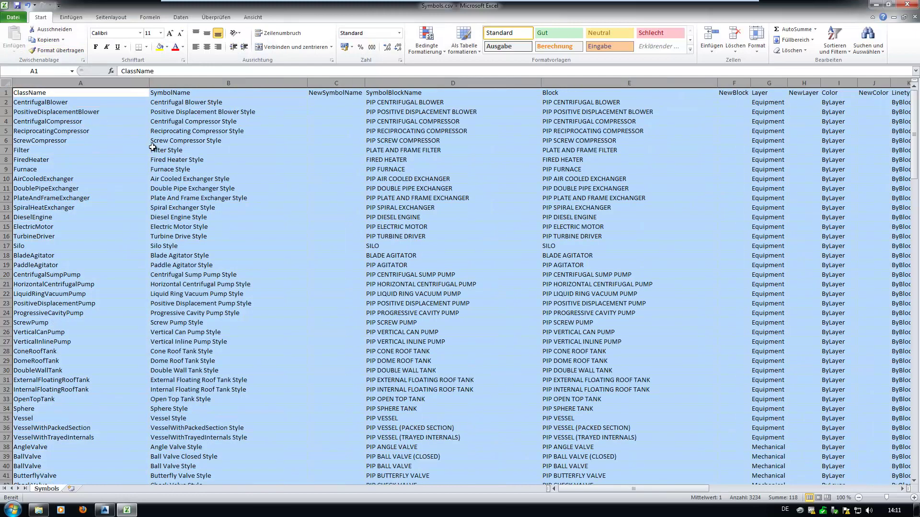
# Step: Fill the NewLayer column H2:H37 with EQ
pyautogui.click(340, 105)
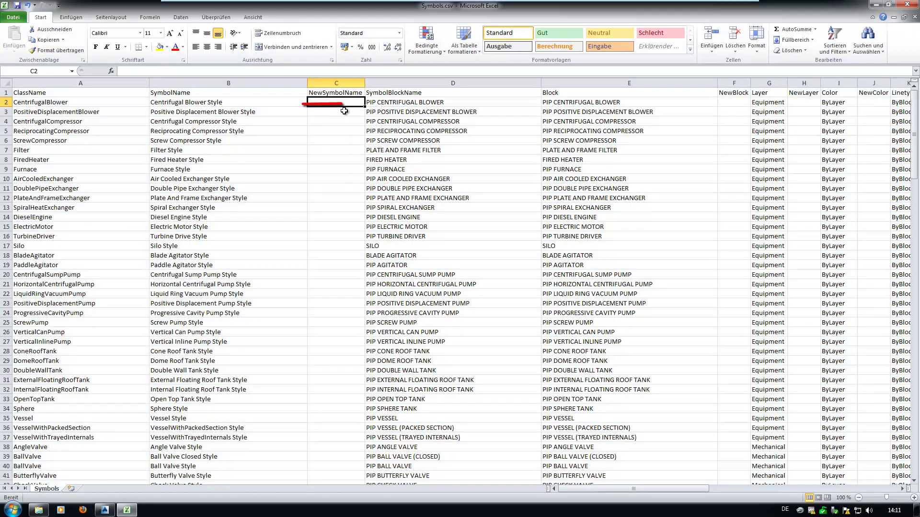
pyautogui.press('Right')
pyautogui.press('Right')
pyautogui.press('Right')
pyautogui.press('Right')
pyautogui.press('Right')
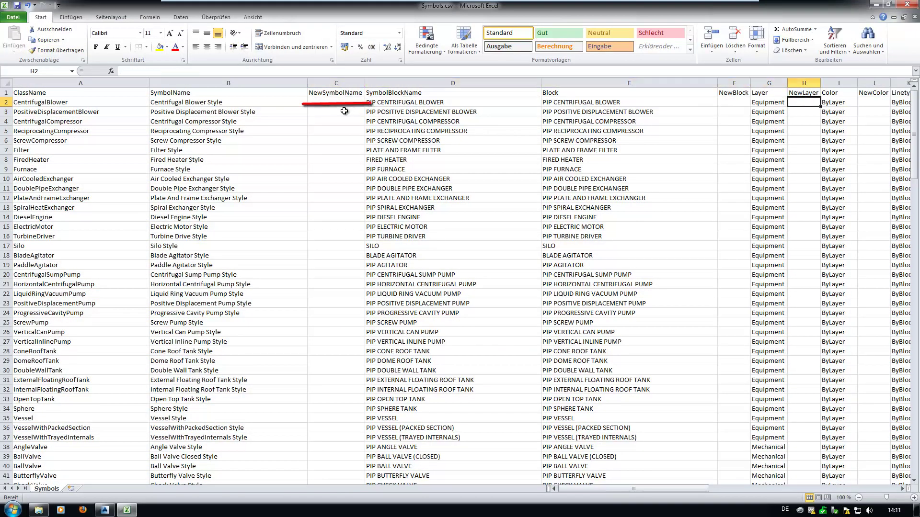
pyautogui.write('EQ')
pyautogui.press('Return')
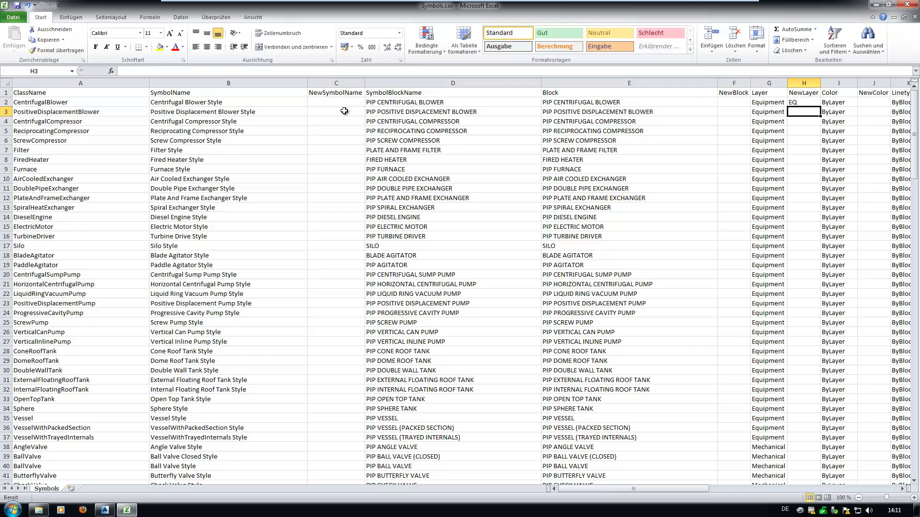
pyautogui.press('Up')
pyautogui.hotkey('ctrl', 'c')
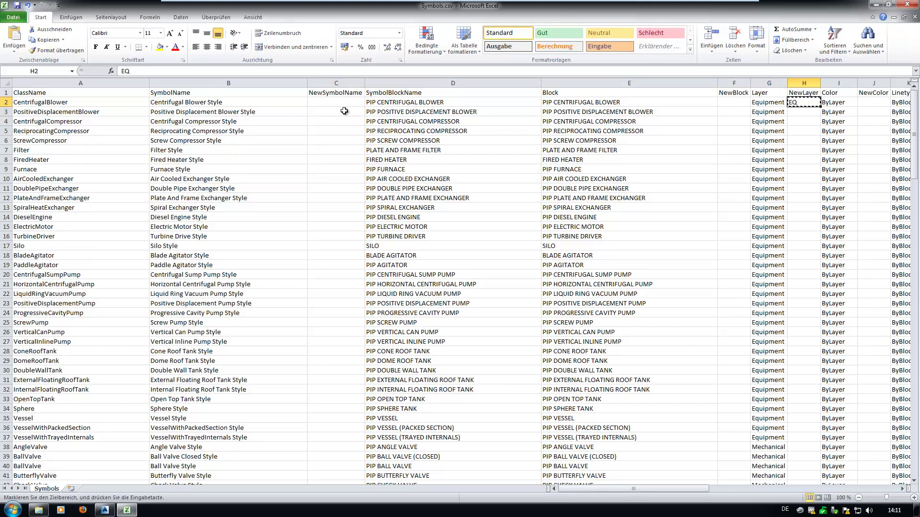
pyautogui.hotkey('shift', 'Down')
pyautogui.hotkey('shift', 'Down')
pyautogui.hotkey('shift', 'Down')
pyautogui.hotkey('shift', 'Down')
pyautogui.hotkey('shift', 'Down')
pyautogui.hotkey('shift', 'Down')
pyautogui.hotkey('shift', 'Down')
pyautogui.hotkey('shift', 'Down')
pyautogui.hotkey('shift', 'Down')
pyautogui.hotkey('shift', 'Down')
pyautogui.hotkey('shift', 'Down')
pyautogui.hotkey('shift', 'Down')
pyautogui.hotkey('shift', 'Down')
pyautogui.hotkey('shift', 'Down')
pyautogui.hotkey('shift', 'Down')
pyautogui.hotkey('shift', 'Down')
pyautogui.hotkey('shift', 'Down')
pyautogui.hotkey('shift', 'Down')
pyautogui.hotkey('shift', 'Down')
pyautogui.hotkey('shift', 'Down')
pyautogui.hotkey('shift', 'Down')
pyautogui.hotkey('shift', 'Down')
pyautogui.hotkey('shift', 'Down')
pyautogui.hotkey('shift', 'Down')
pyautogui.hotkey('shift', 'Down')
pyautogui.hotkey('shift', 'Down')
pyautogui.hotkey('shift', 'Down')
pyautogui.hotkey('shift', 'Down')
pyautogui.hotkey('shift', 'Down')
pyautogui.hotkey('shift', 'Down')
pyautogui.hotkey('shift', 'Down')
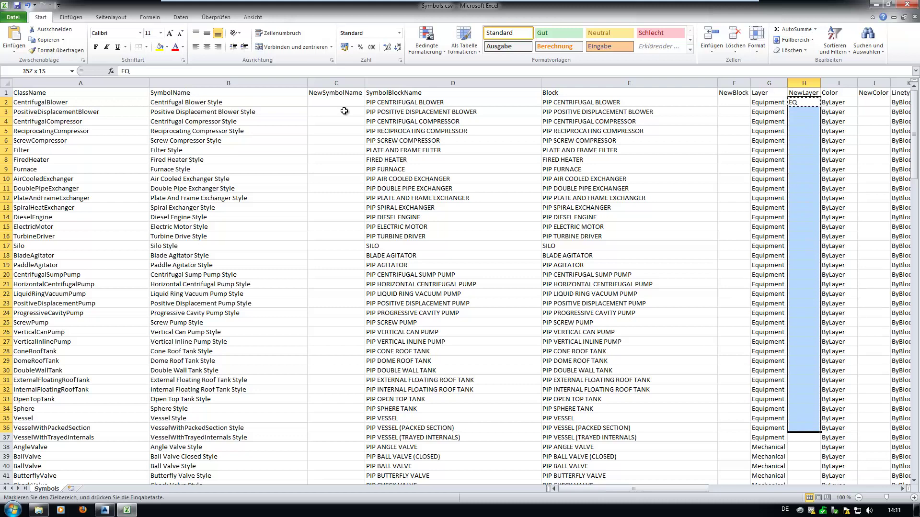
pyautogui.hotkey('ctrl', 'v')
# Step: Fill the NewColor column J2:J37 with 1
pyautogui.press('Right')
pyautogui.press('Right')
pyautogui.write('1')
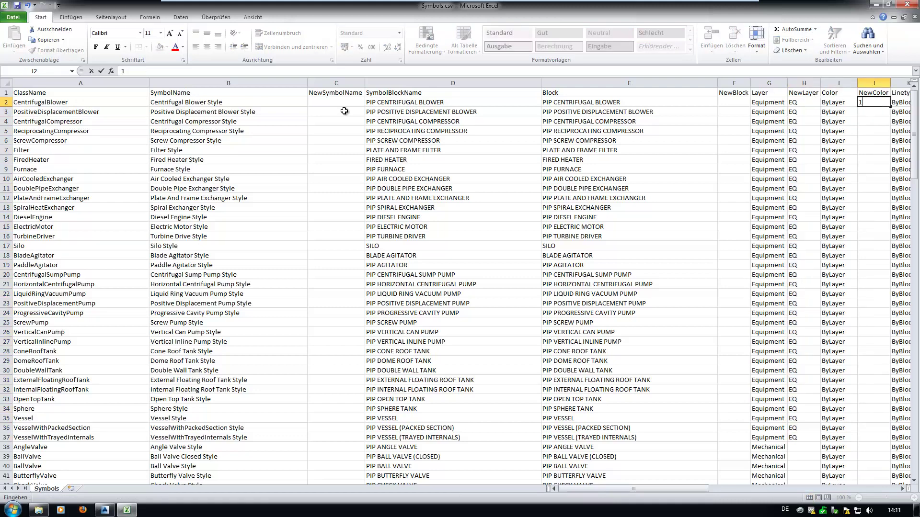
pyautogui.press('Return')
pyautogui.press('Up')
pyautogui.hotkey('ctrl', 'c')
pyautogui.hotkey('shift', 'Down')
pyautogui.hotkey('shift', 'Down')
pyautogui.hotkey('shift', 'Down')
pyautogui.hotkey('shift', 'Down')
pyautogui.hotkey('shift', 'Down')
pyautogui.hotkey('shift', 'Down')
pyautogui.hotkey('shift', 'Down')
pyautogui.hotkey('shift', 'Down')
pyautogui.hotkey('shift', 'Down')
pyautogui.hotkey('shift', 'Down')
pyautogui.hotkey('shift', 'Down')
pyautogui.hotkey('shift', 'Down')
pyautogui.hotkey('shift', 'Down')
pyautogui.hotkey('shift', 'Down')
pyautogui.hotkey('shift', 'Down')
pyautogui.hotkey('shift', 'Down')
pyautogui.hotkey('shift', 'Down')
pyautogui.hotkey('shift', 'Down')
pyautogui.hotkey('shift', 'Down')
pyautogui.hotkey('shift', 'Down')
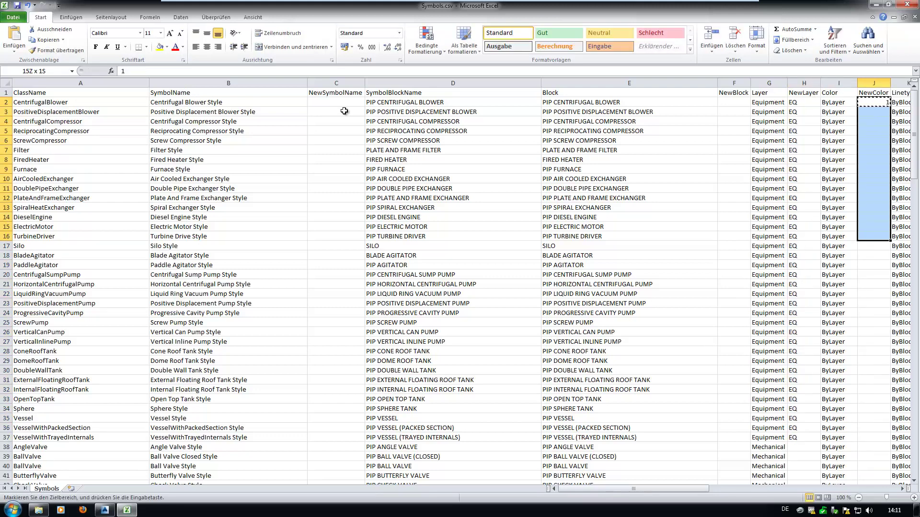
pyautogui.hotkey('shift', 'Down')
pyautogui.hotkey('shift', 'Down')
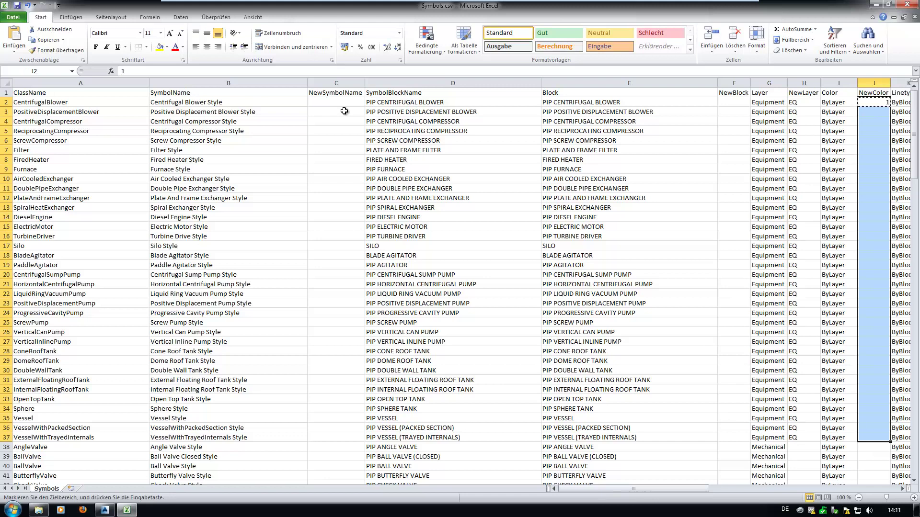
pyautogui.hotkey('ctrl', 'v')
# Step: Save Symbols.csv keeping the CSV format and close Excel
pyautogui.press('Left')
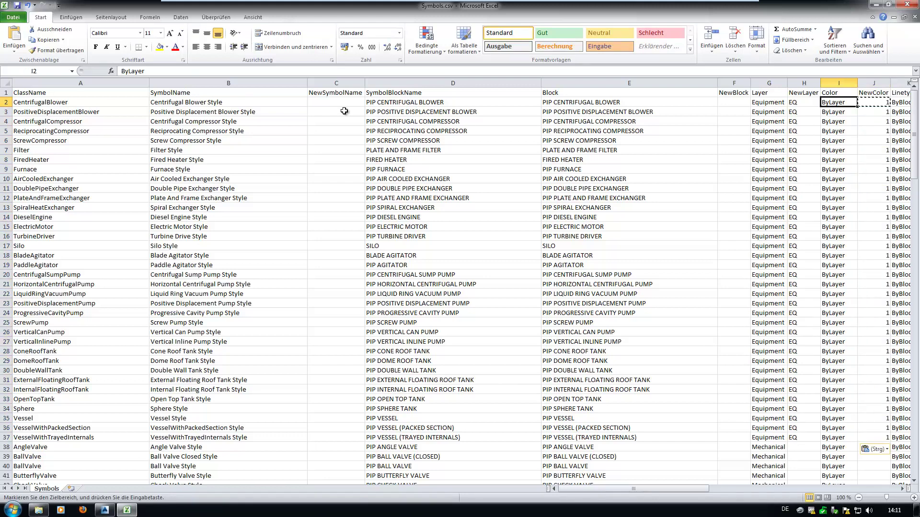
pyautogui.press('Right')
pyautogui.press('Right')
pyautogui.press('Right')
pyautogui.press('Right')
pyautogui.press('Right')
pyautogui.press('Right')
pyautogui.press('Right')
pyautogui.press('Right')
pyautogui.press('Right')
pyautogui.press('Right')
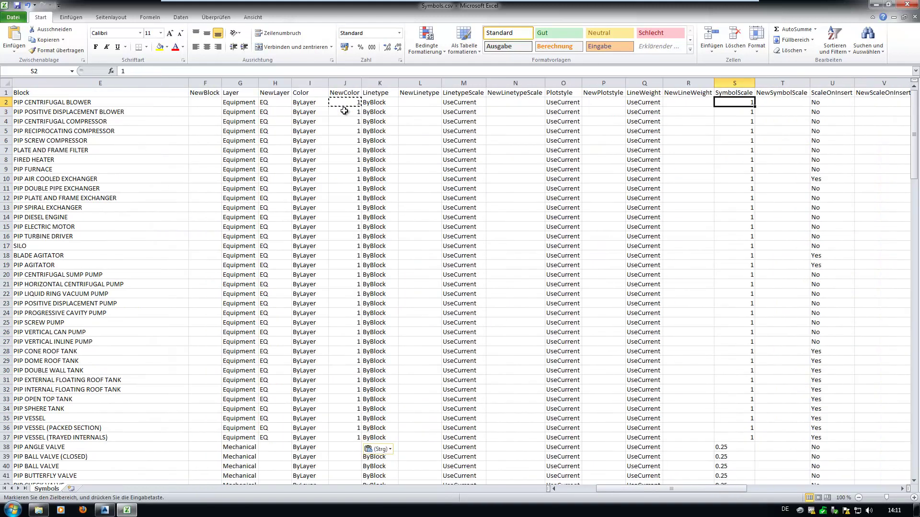
pyautogui.hotkey('ctrl', 's')
pyautogui.press('Return')
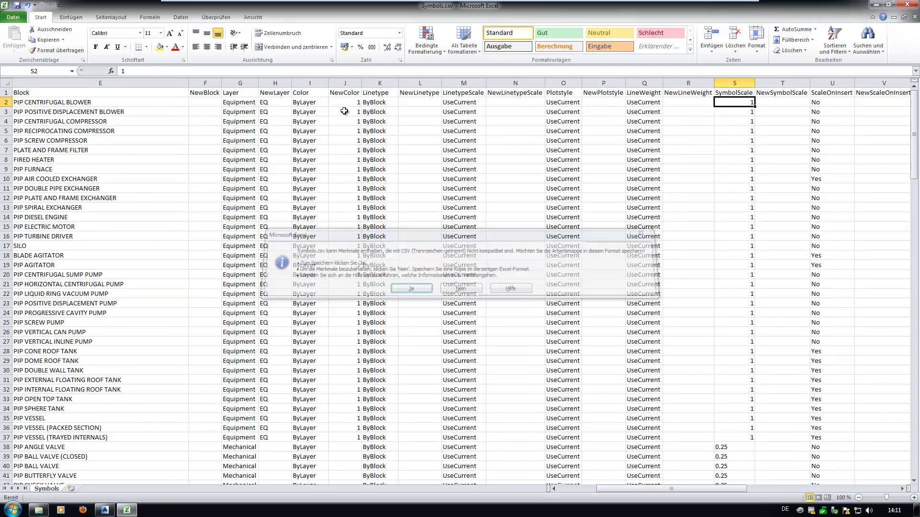
pyautogui.hotkey('alt', 'F4')
# Step: Decline Excel's save prompt, return to Plant 3D, and import the edited Symbols.csv into symbol properties
pyautogui.press('n')
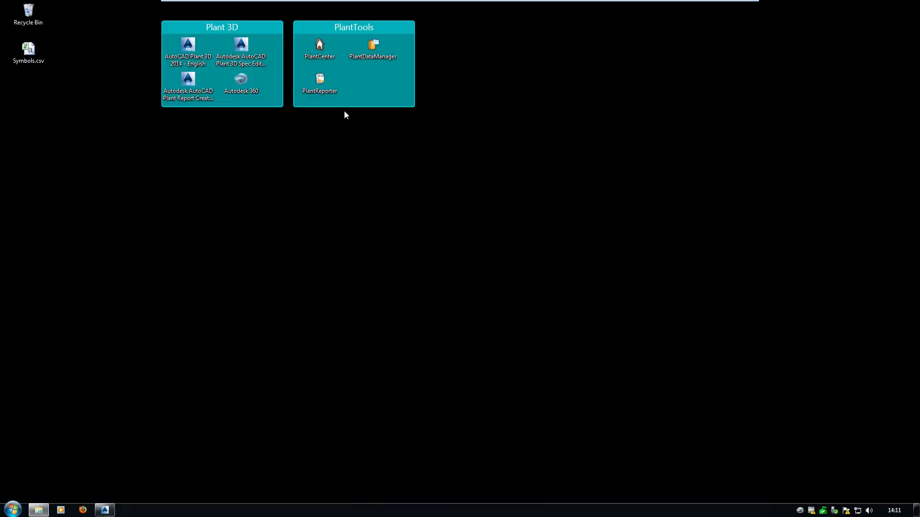
pyautogui.click(105, 510)
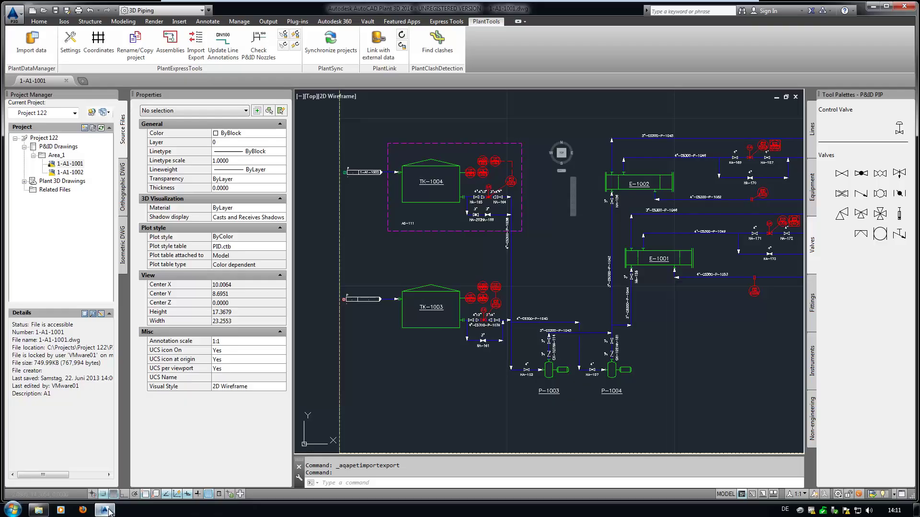
pyautogui.click(201, 43)
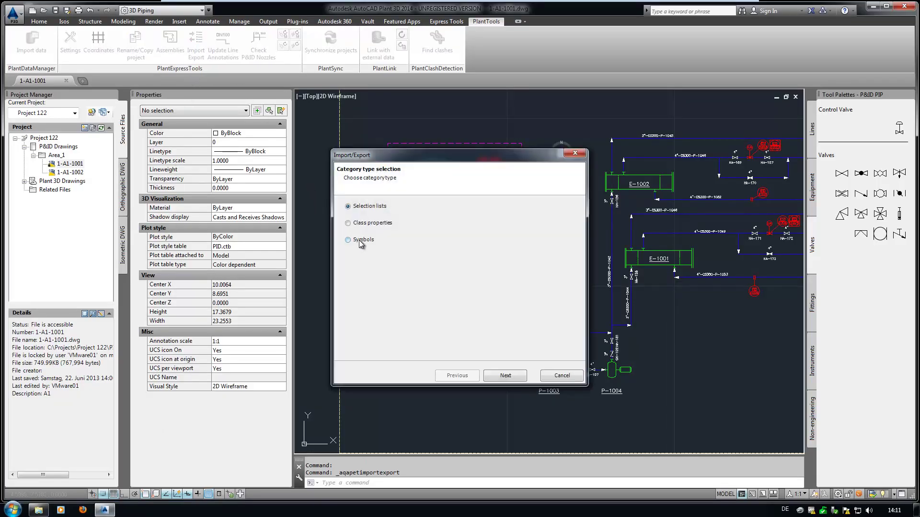
pyautogui.click(504, 376)
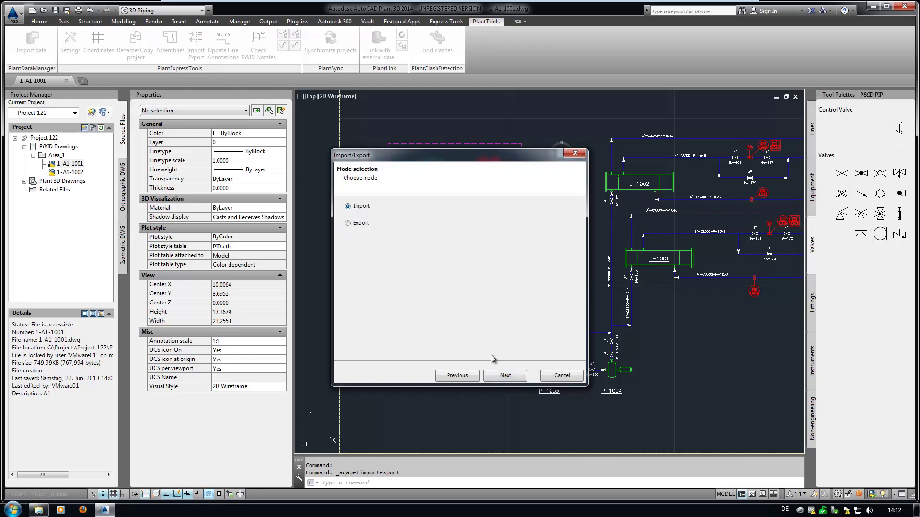
pyautogui.click(505, 376)
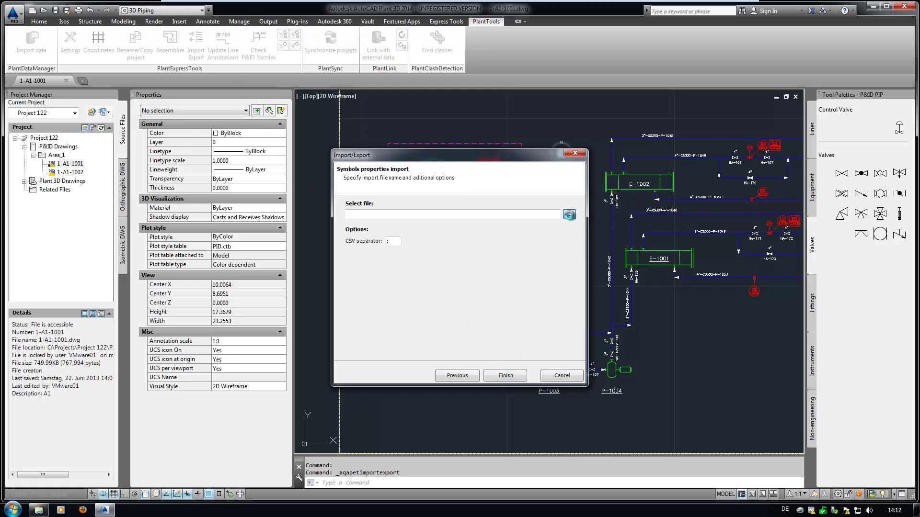
pyautogui.click(569, 215)
pyautogui.doubleClick(453, 269)
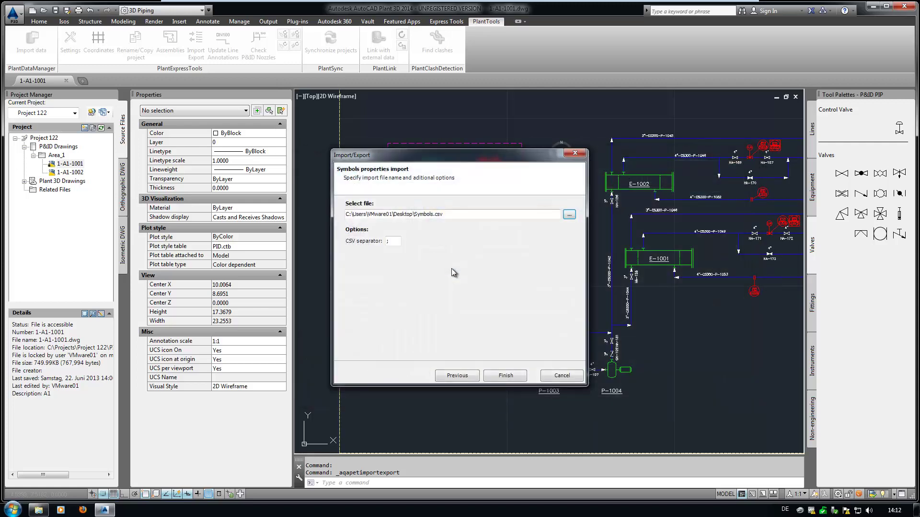
pyautogui.click(504, 376)
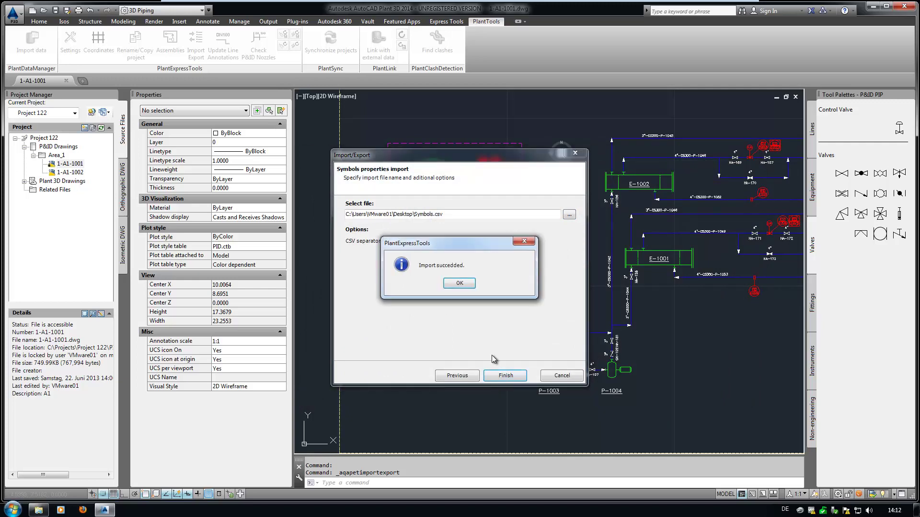
pyautogui.click(458, 283)
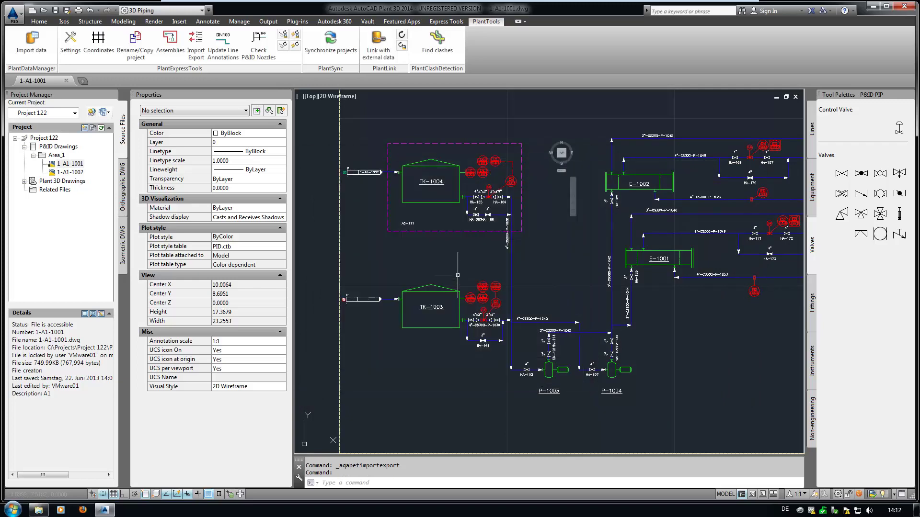
# Step: Open Project 122 setup on the P&ID Engineering Items Equipment class
pyautogui.write('c')
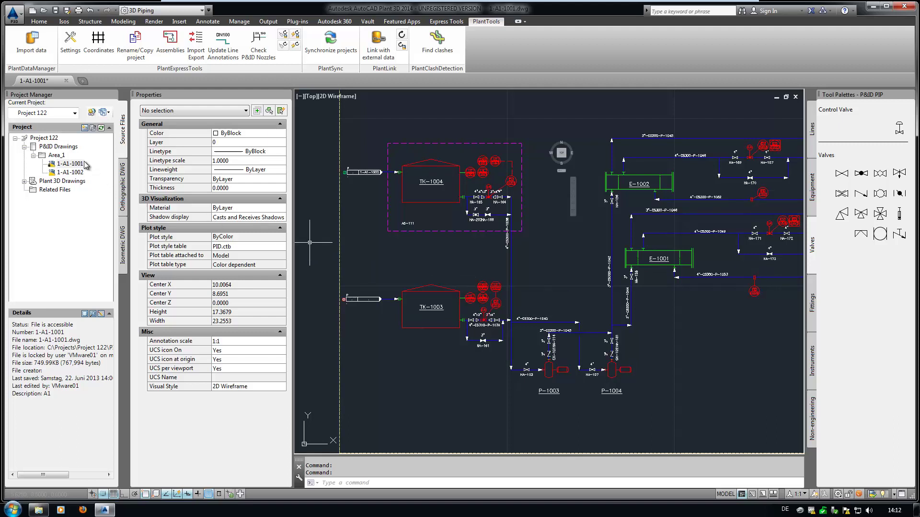
pyautogui.rightClick(49, 139)
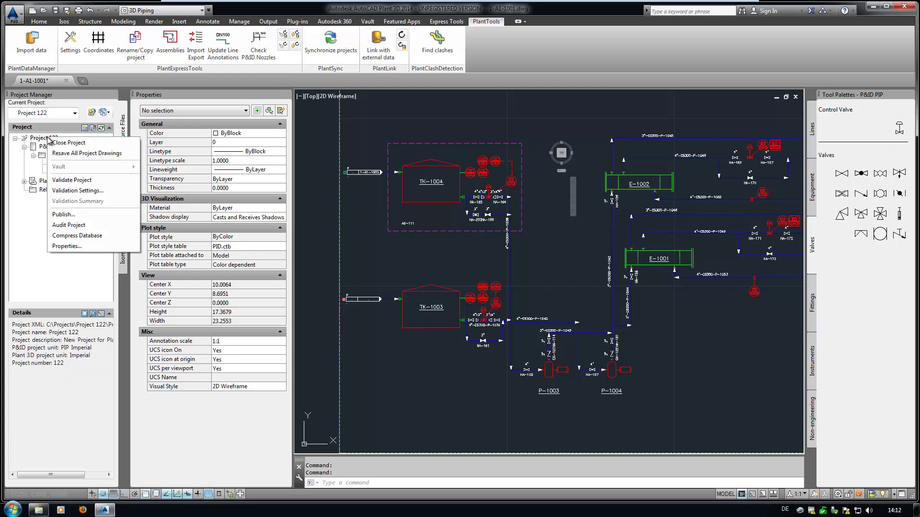
pyautogui.click(57, 247)
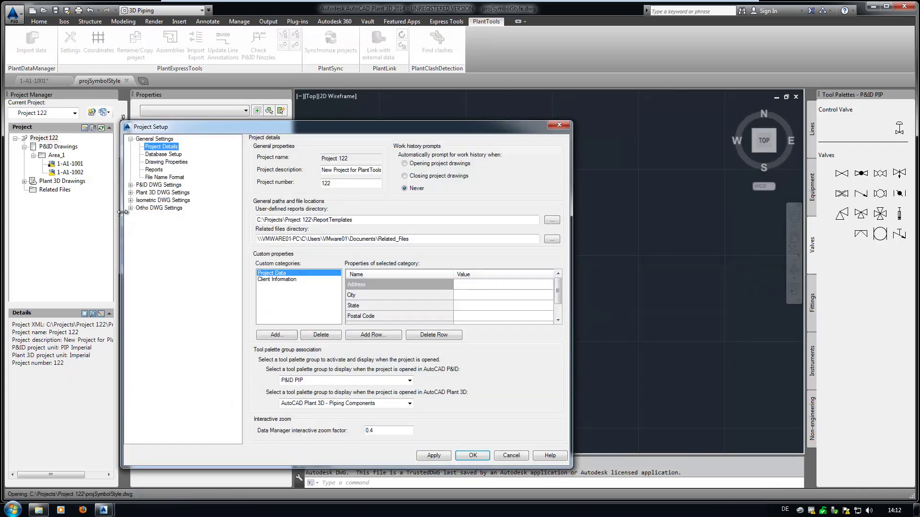
pyautogui.doubleClick(144, 186)
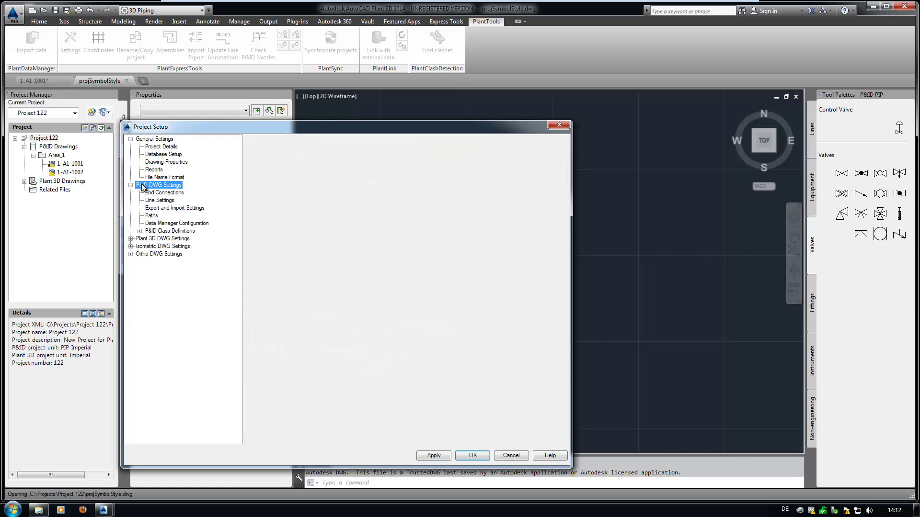
pyautogui.doubleClick(158, 232)
pyautogui.doubleClick(159, 240)
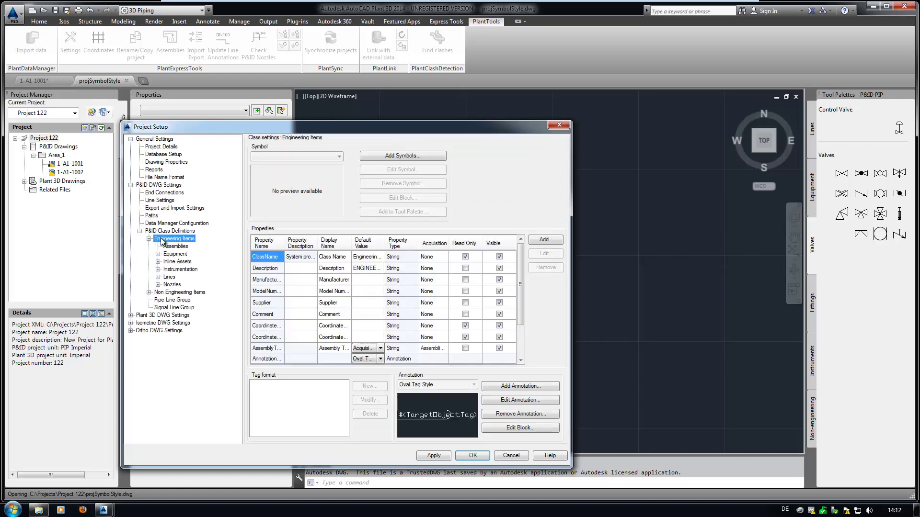
pyautogui.click(181, 256)
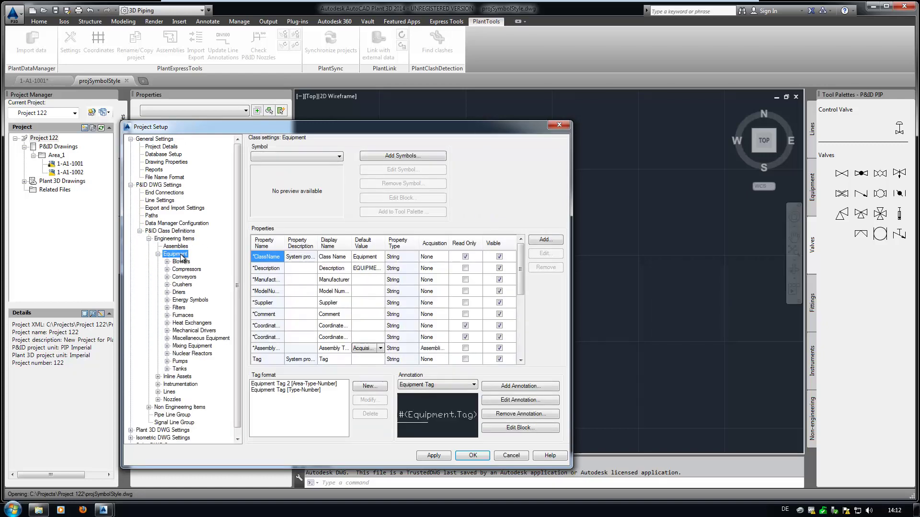
# Step: Open the Centrifugal Blower symbol settings and select its Color setting
pyautogui.doubleClick(184, 262)
pyautogui.click(198, 278)
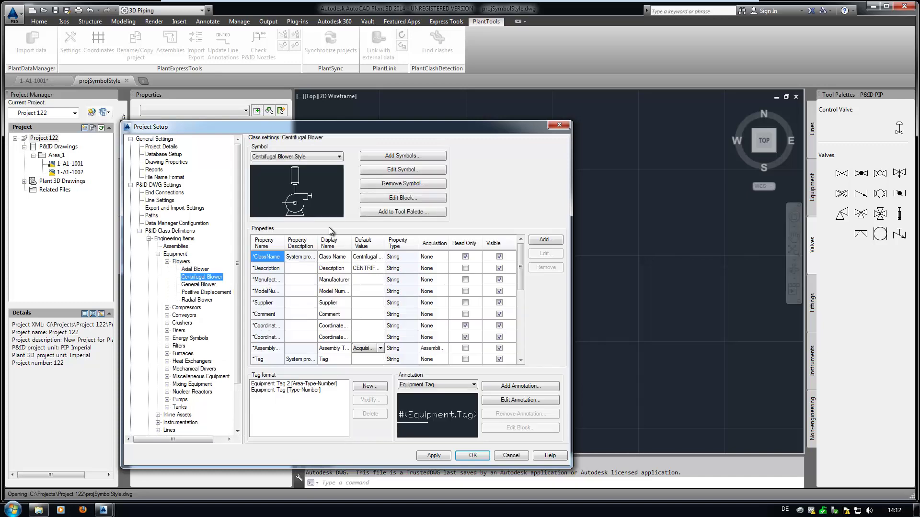
pyautogui.click(375, 170)
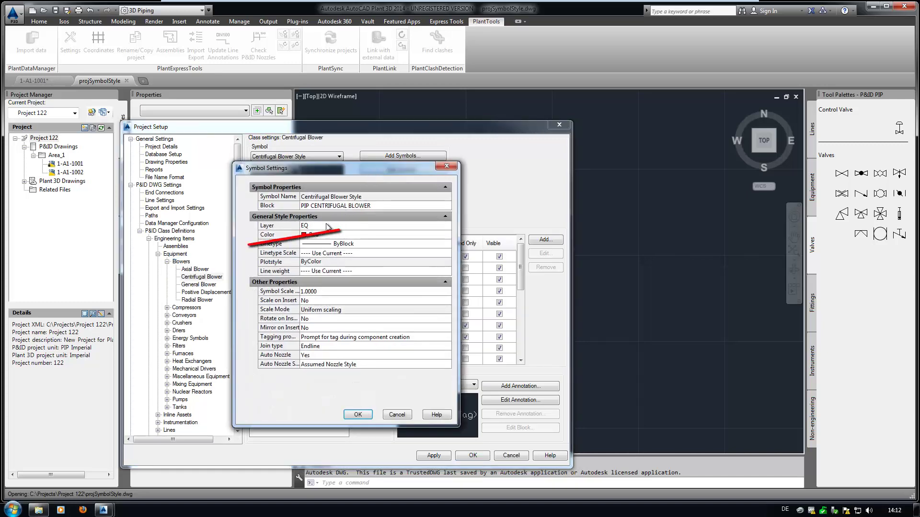
pyautogui.click(320, 235)
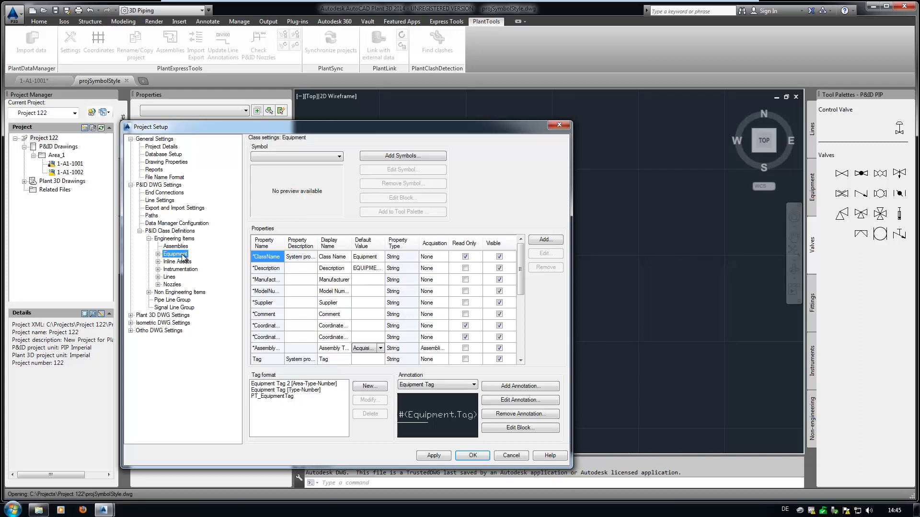
# Step: Set the Equipment class default TagFormat to PT_EquipmentTag and apply
pyautogui.click(269, 400)
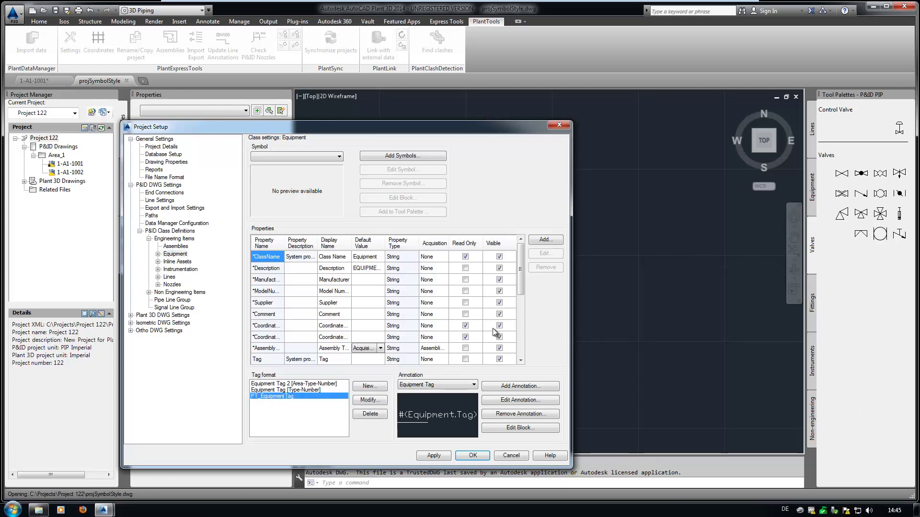
pyautogui.scroll(-5, 371, 352)
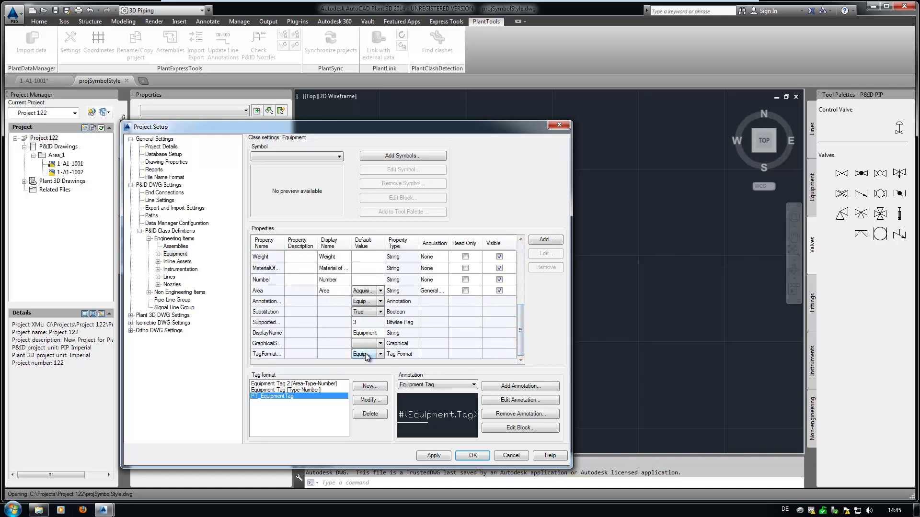
pyautogui.click(371, 354)
pyautogui.click(376, 381)
pyautogui.click(435, 456)
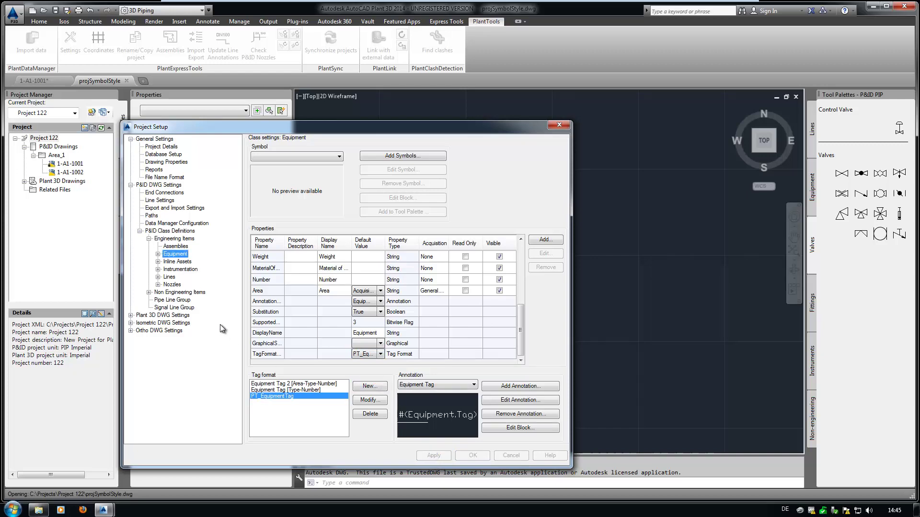
# Step: Check the Centrifugal Blower TagFormat choices unchanged, then cancel Project Setup
pyautogui.click(159, 254)
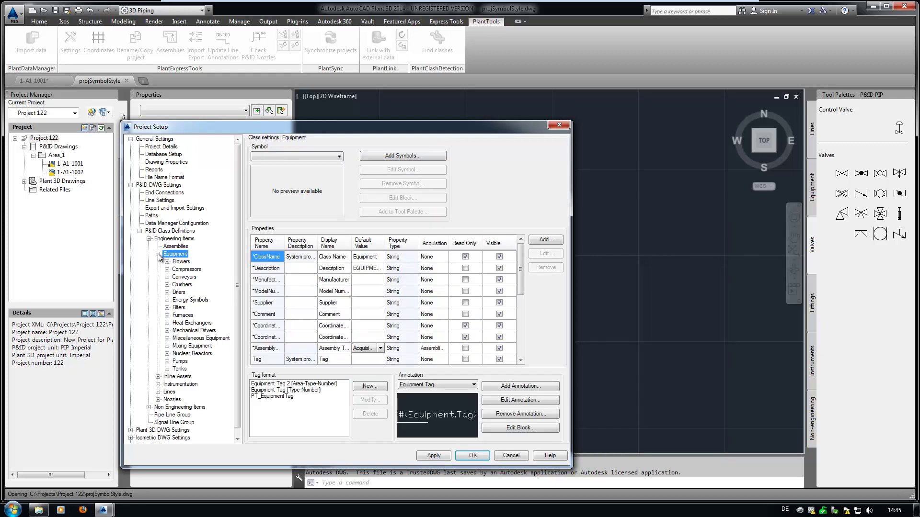
pyautogui.click(166, 262)
pyautogui.click(201, 277)
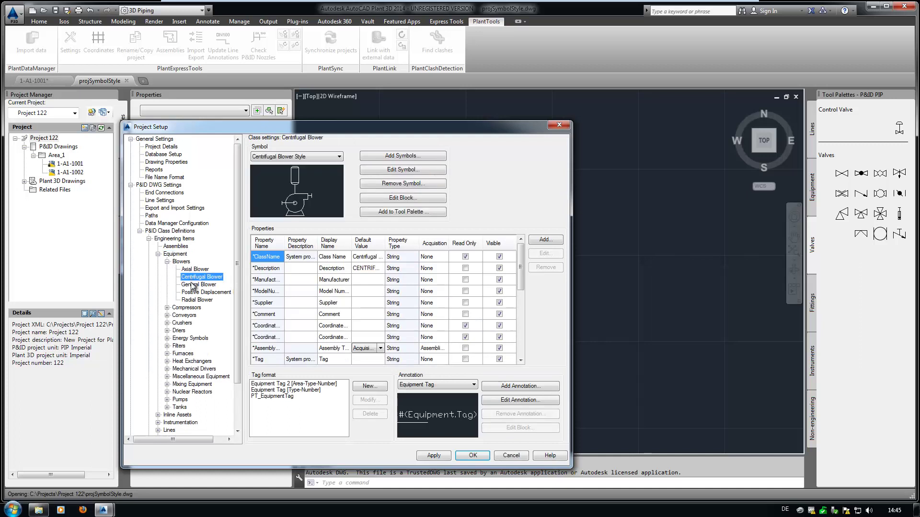
pyautogui.scroll(-5, 287, 334)
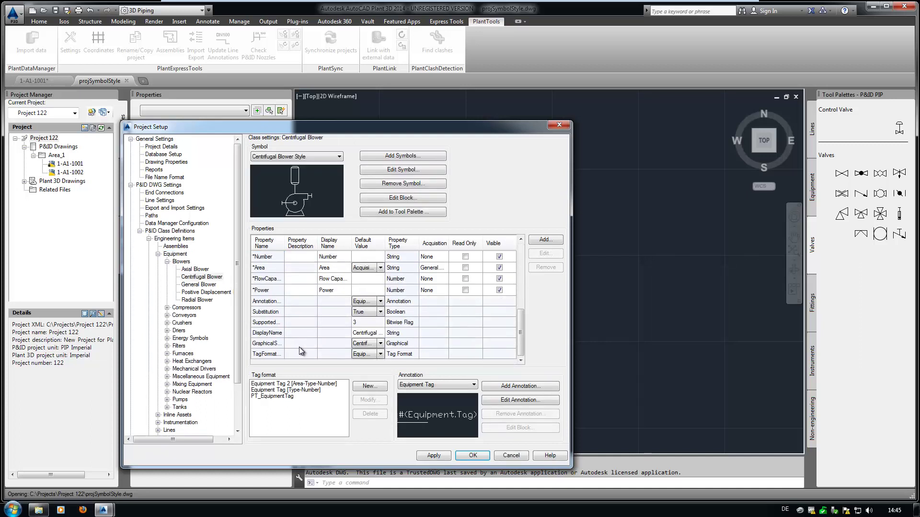
pyautogui.click(369, 355)
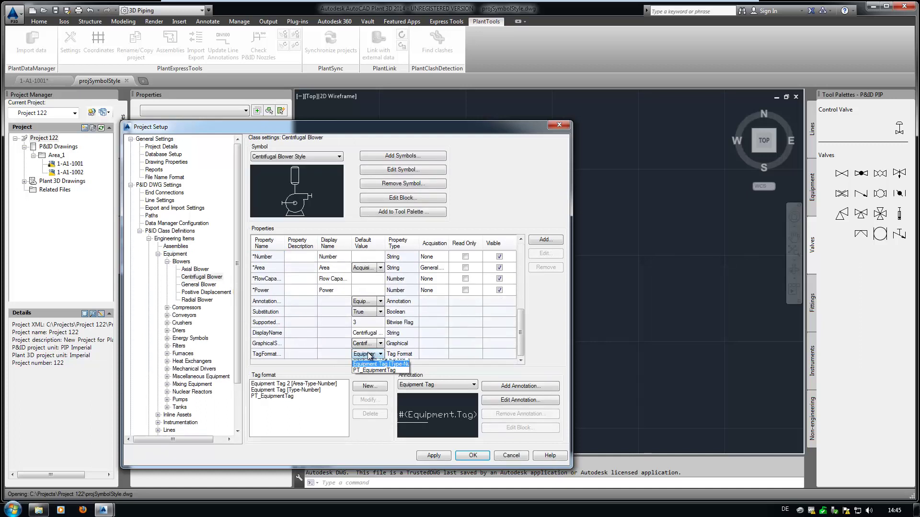
pyautogui.click(369, 355)
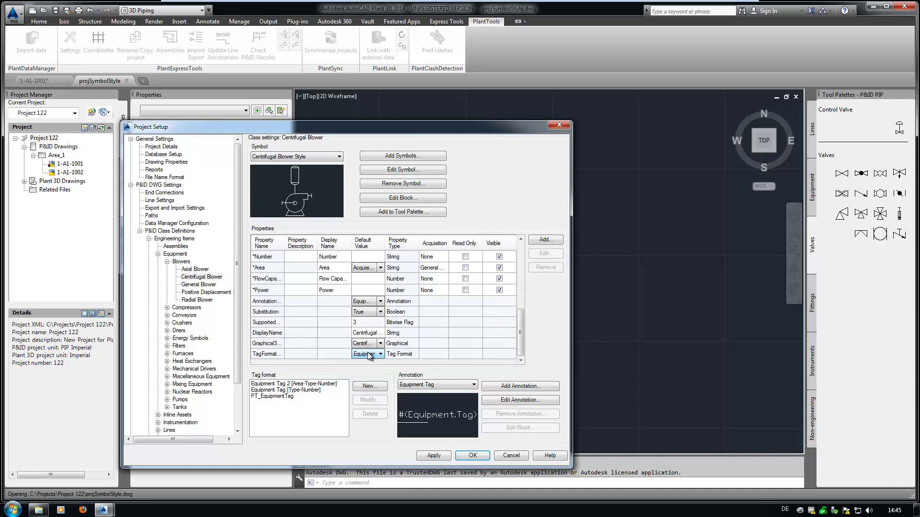
pyautogui.click(503, 456)
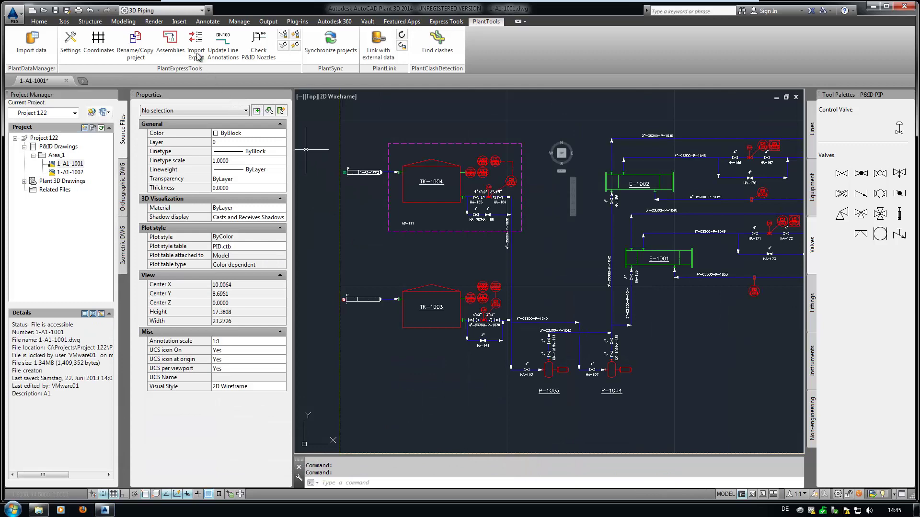
# Step: Start a class properties export targeting class.csv on the desktop
pyautogui.click(196, 54)
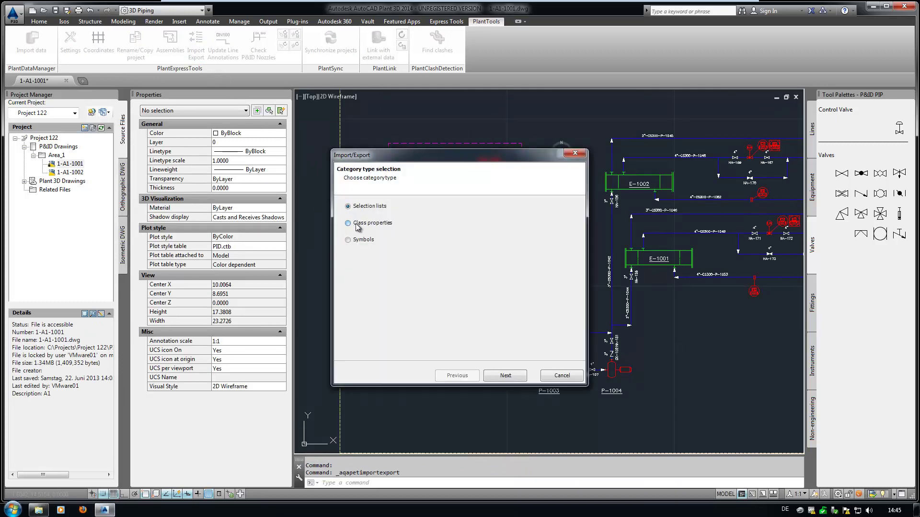
pyautogui.click(505, 375)
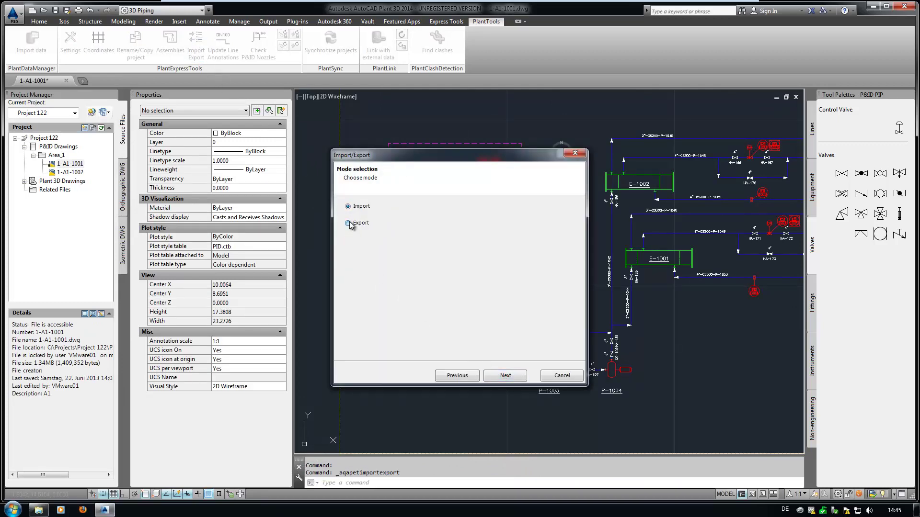
pyautogui.click(349, 224)
pyautogui.click(506, 376)
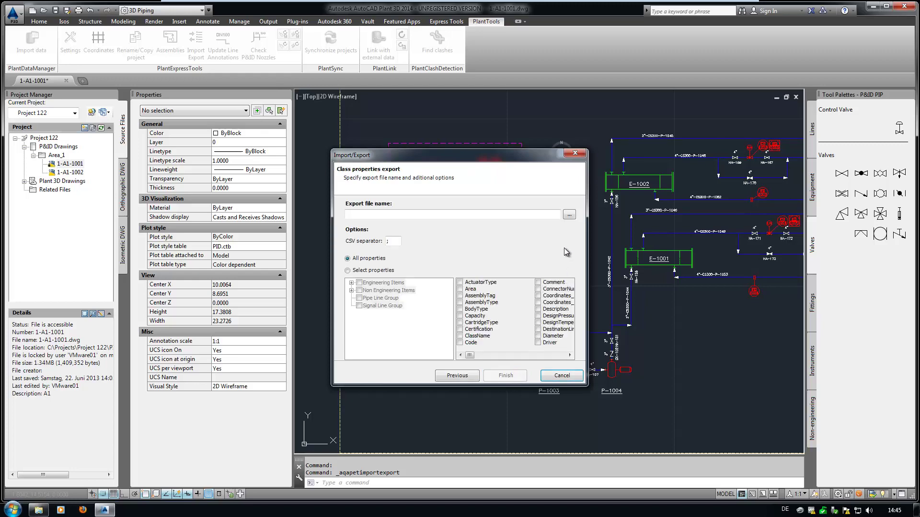
pyautogui.click(569, 215)
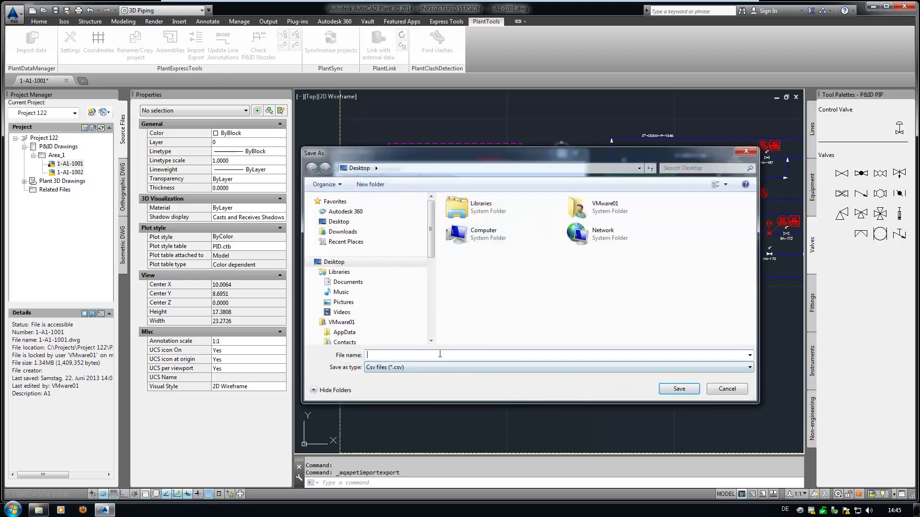
pyautogui.click(439, 354)
pyautogui.write('class')
pyautogui.press('Return')
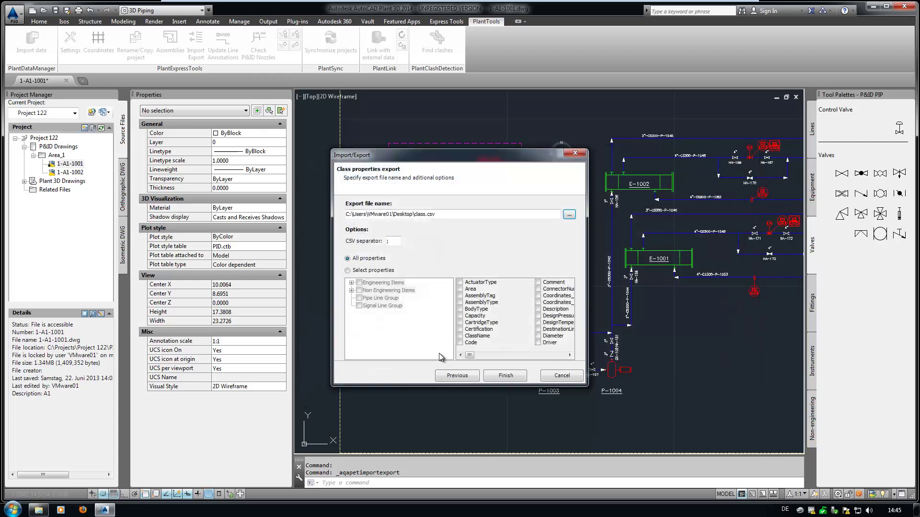
# Step: Limit the export to the Equipment classes and run it to class.csv
pyautogui.click(347, 270)
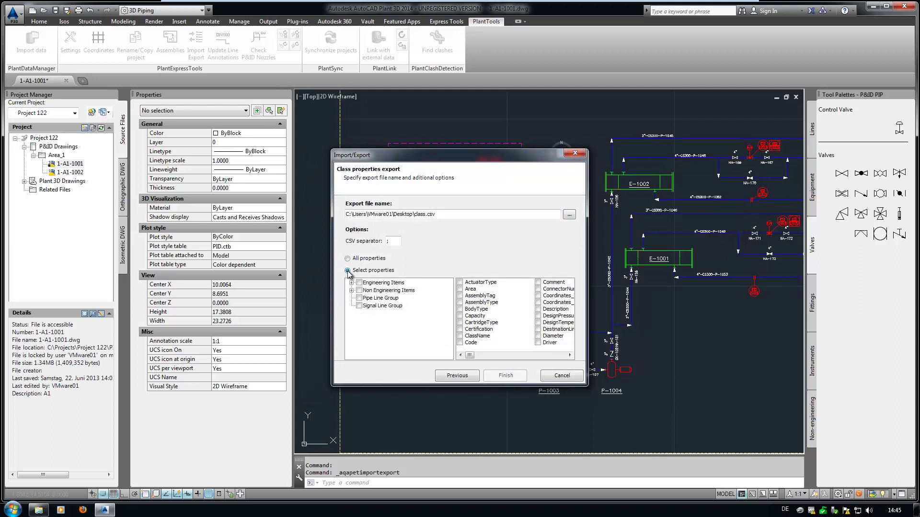
pyautogui.click(352, 283)
pyautogui.click(368, 290)
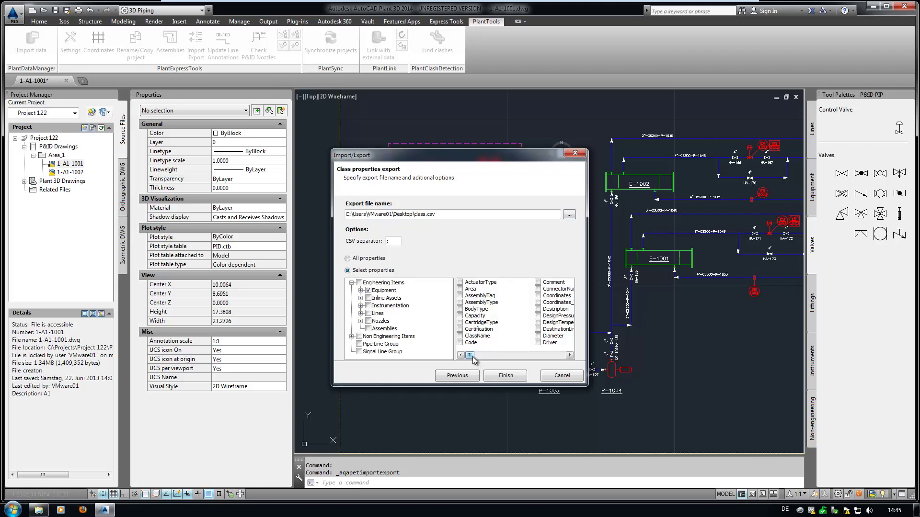
pyautogui.moveTo(470, 358); pyautogui.dragTo(572, 360)
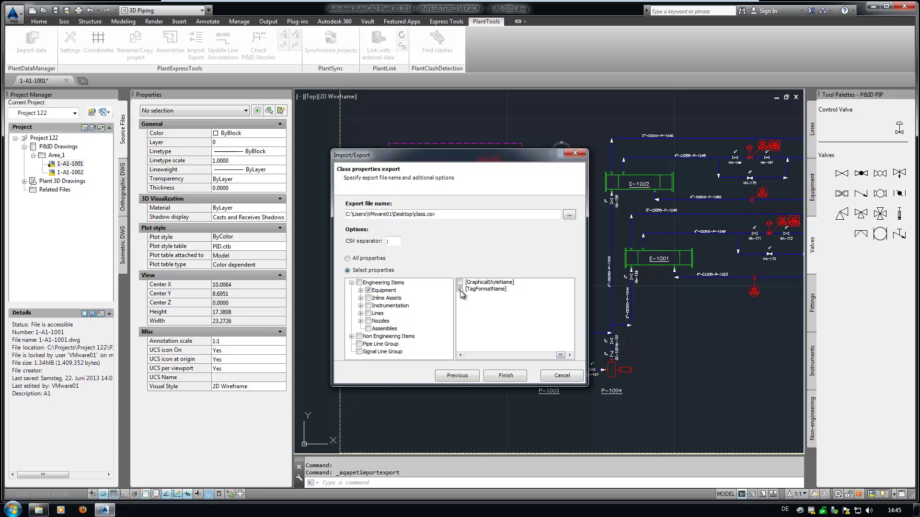
pyautogui.click(506, 376)
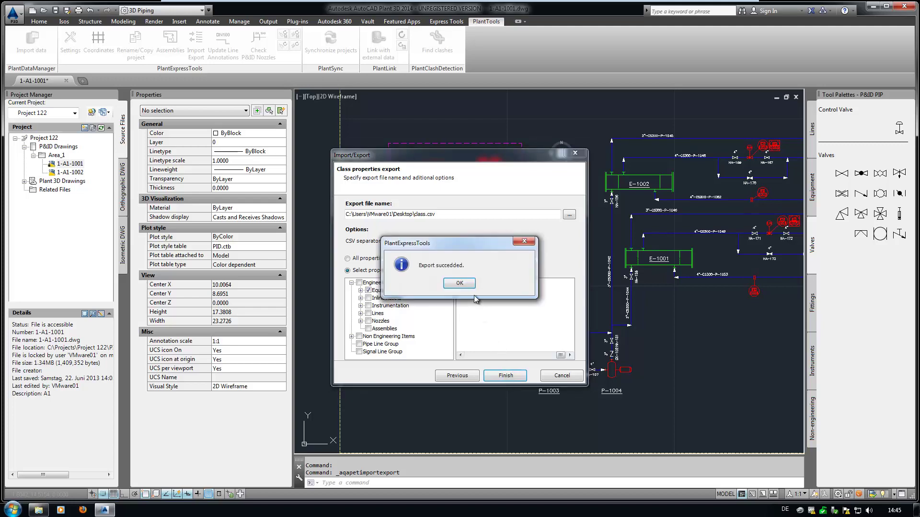
pyautogui.click(459, 283)
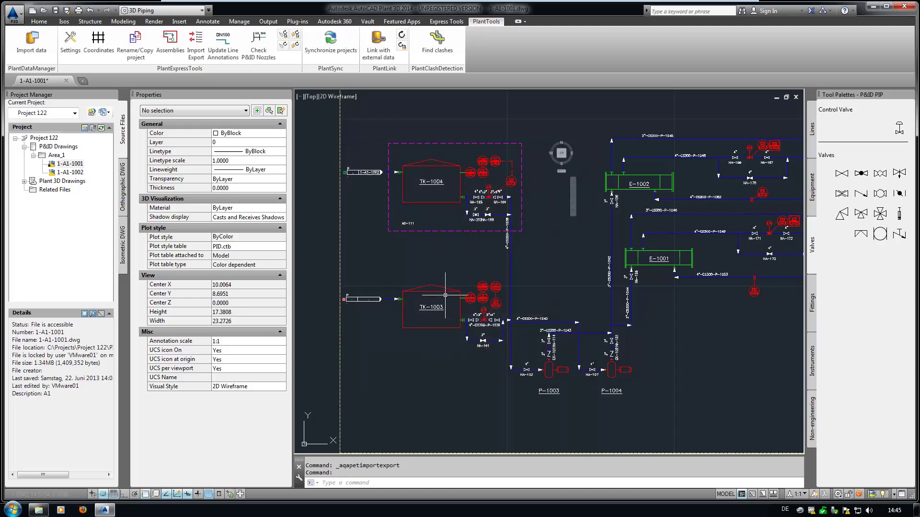
# Step: Open class.csv from the desktop in Excel and autofit all columns
pyautogui.press('super+d')
pyautogui.doubleClick(35, 53)
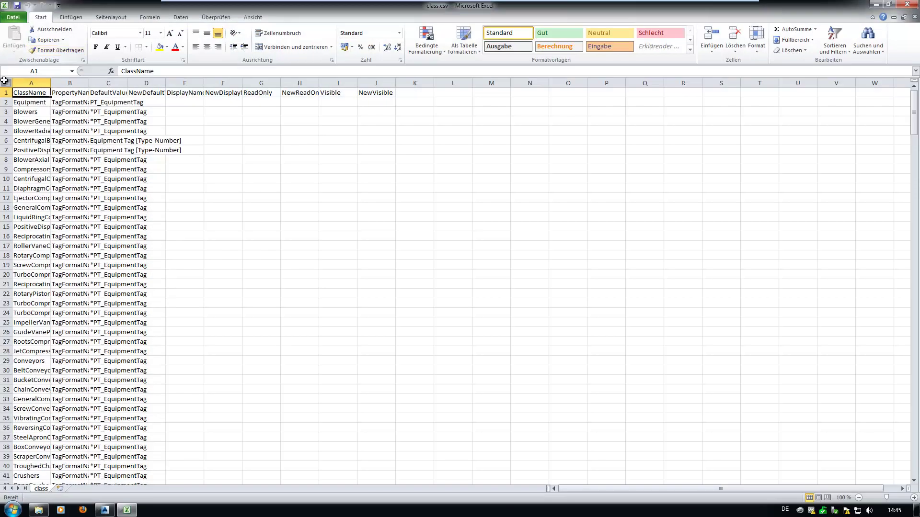
pyautogui.click(7, 83)
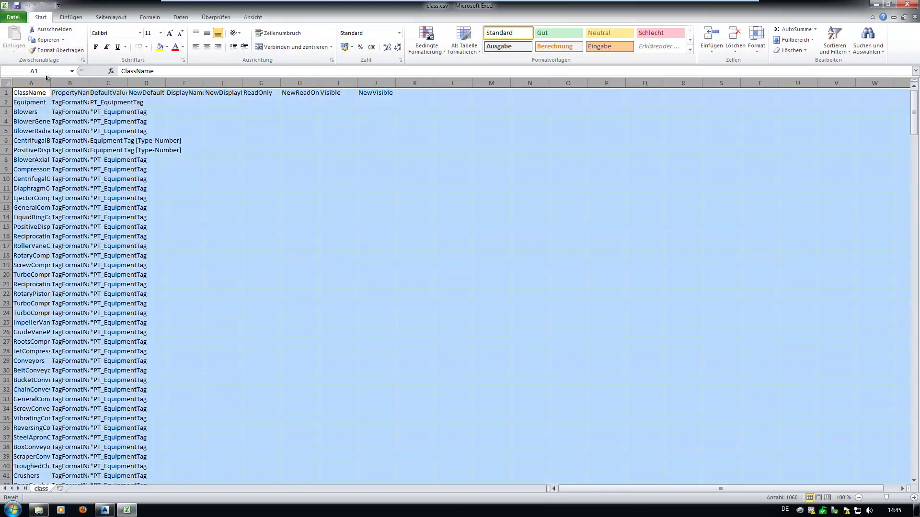
pyautogui.doubleClick(52, 83)
# Step: Enter [Empty] as CentrifugalBlower's new default value in D6, correcting a typo
pyautogui.click(283, 143)
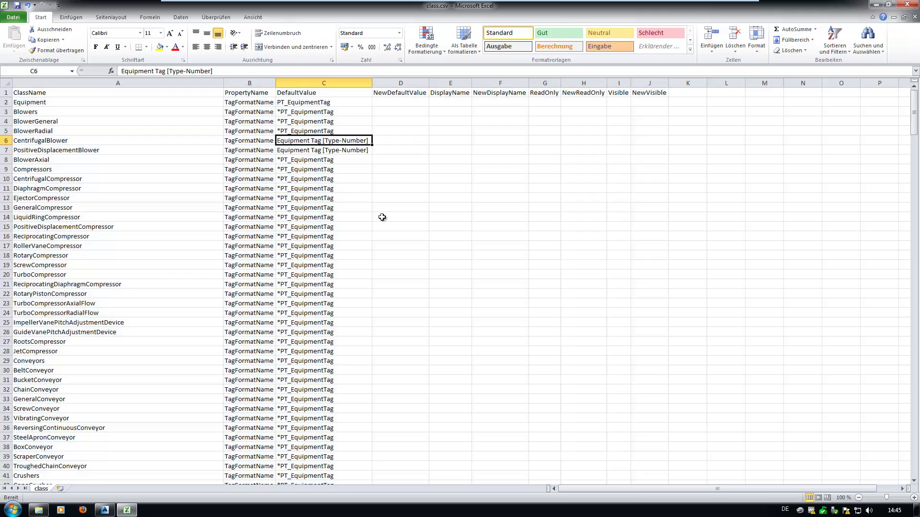
pyautogui.press('Right')
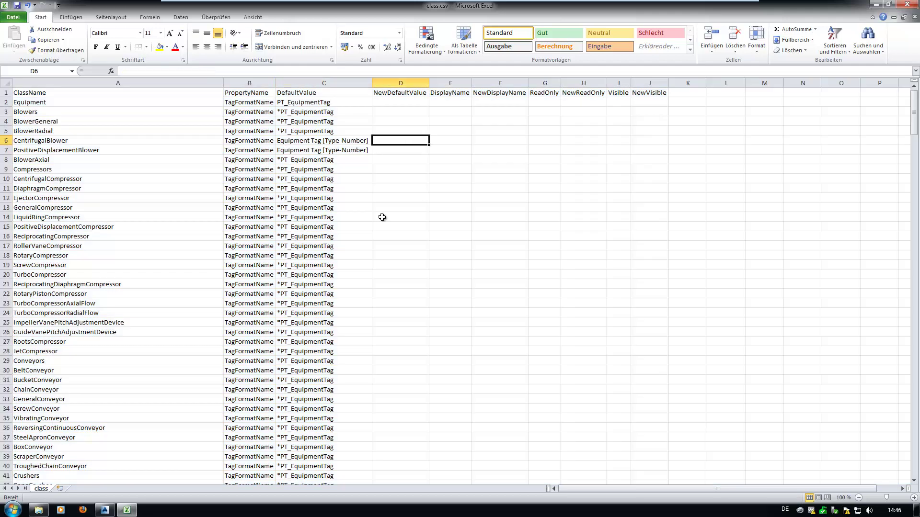
pyautogui.write('[Emmpty')
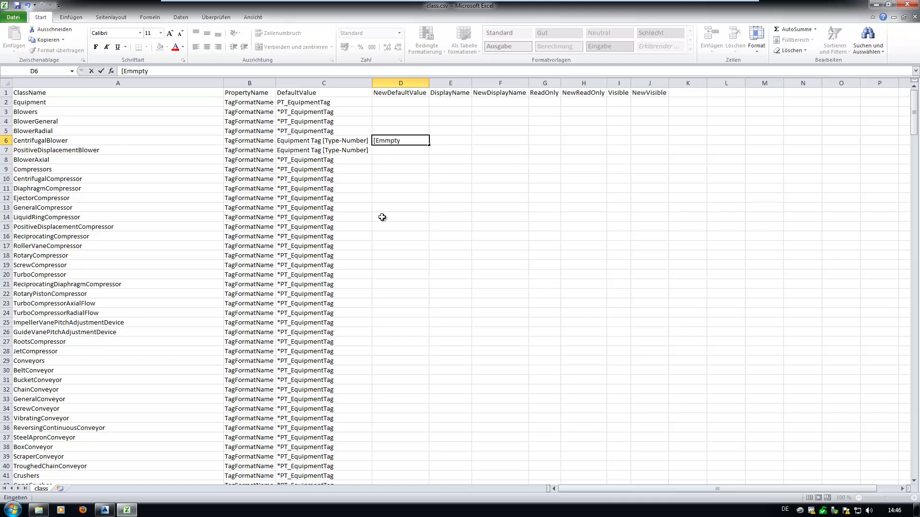
pyautogui.write(']')
pyautogui.press('Left')
pyautogui.press('Left')
pyautogui.press('Right')
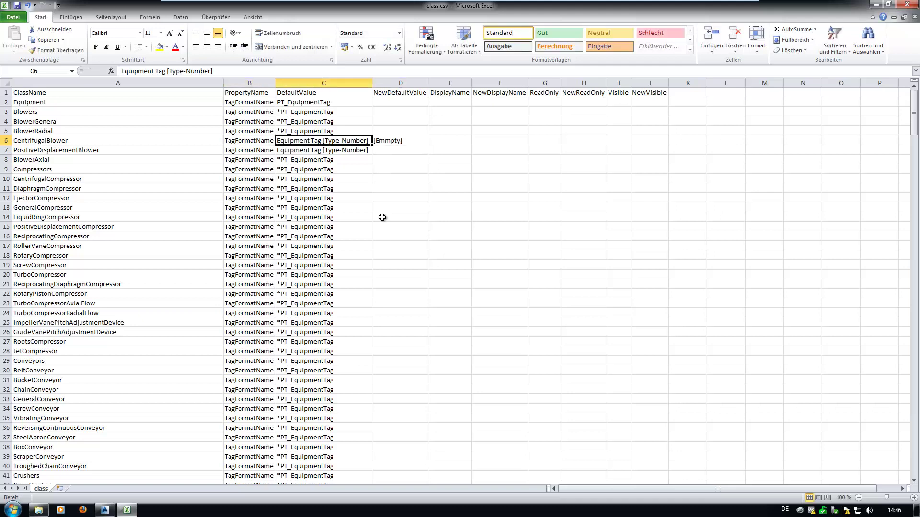
pyautogui.press('Right')
pyautogui.press('F2')
pyautogui.press('Left')
pyautogui.press('Left')
pyautogui.press('Left')
pyautogui.press('BackSpace')
pyautogui.press('Return')
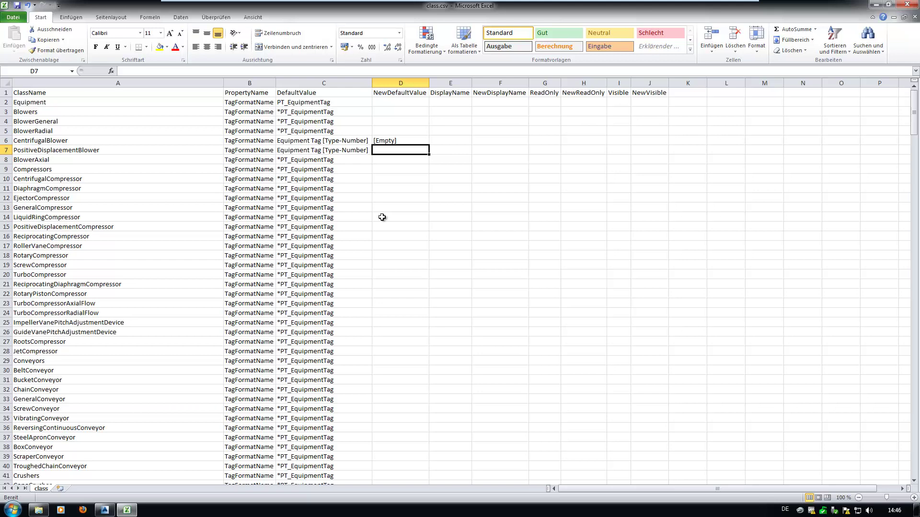
# Step: Copy [Empty] from D6 into D7 for PositiveDisplacementBlower
pyautogui.press('Up')
pyautogui.hotkey('ctrl', 'c')
pyautogui.press('Down')
pyautogui.hotkey('ctrl', 'v')
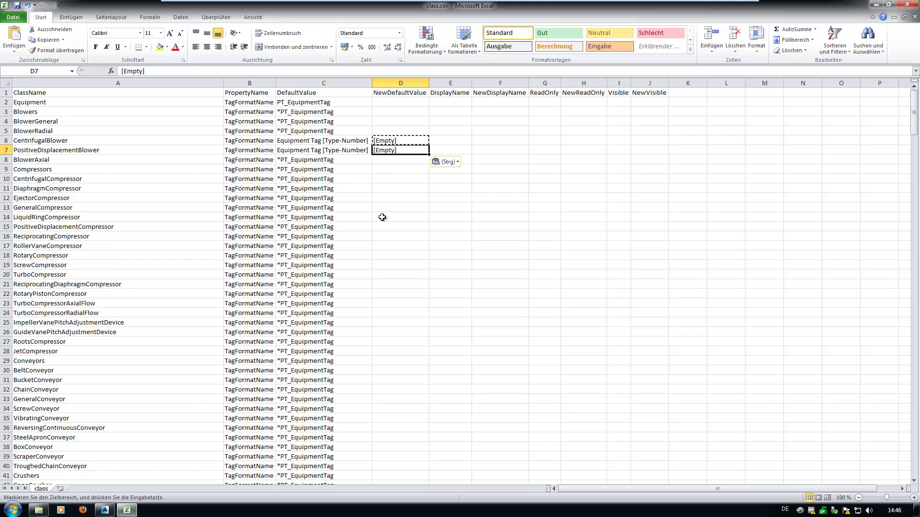
# Step: Save class.csv keeping the CSV format and close Excel
pyautogui.hotkey('ctrl', 's')
pyautogui.press('Return')
pyautogui.press('pagedown')
pyautogui.press('pagedown')
pyautogui.press('pagedown')
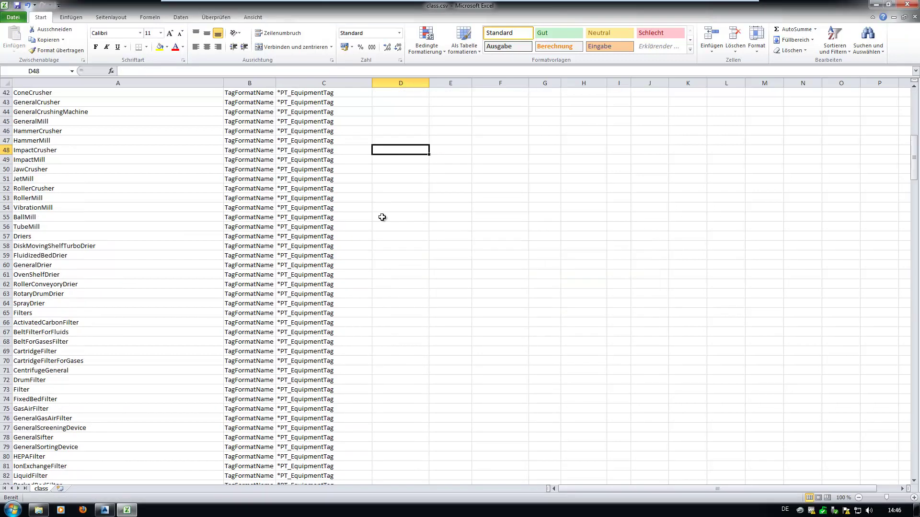
pyautogui.press('pagedown')
pyautogui.press('pagedown')
pyautogui.press('pagedown')
pyautogui.press('pagedown')
pyautogui.press('pagedown')
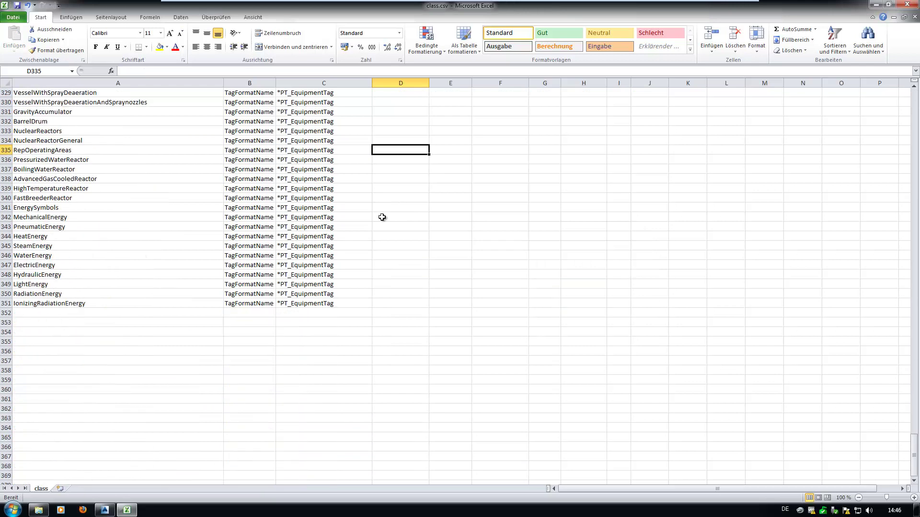
pyautogui.hotkey('alt', 'F4')
# Step: Decline Excel's save prompt, return to Plant 3D, and import the edited class.csv into class properties
pyautogui.press('n')
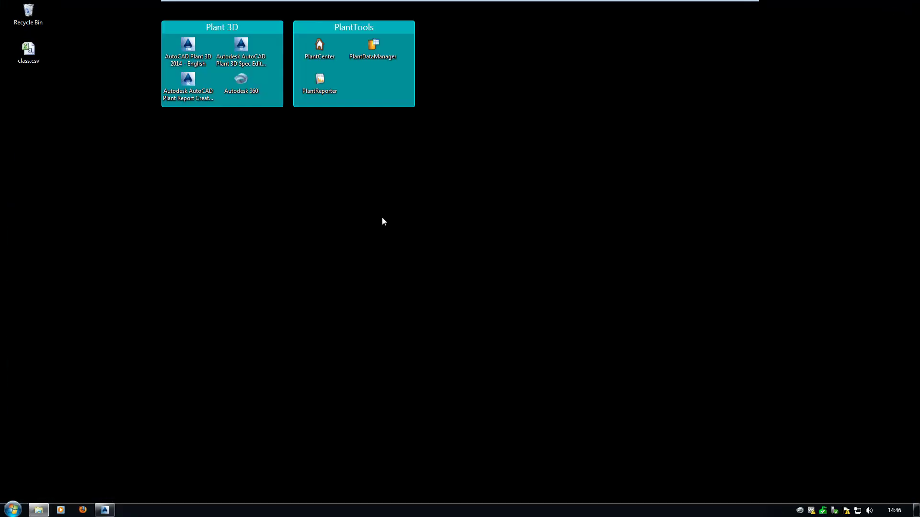
pyautogui.click(104, 510)
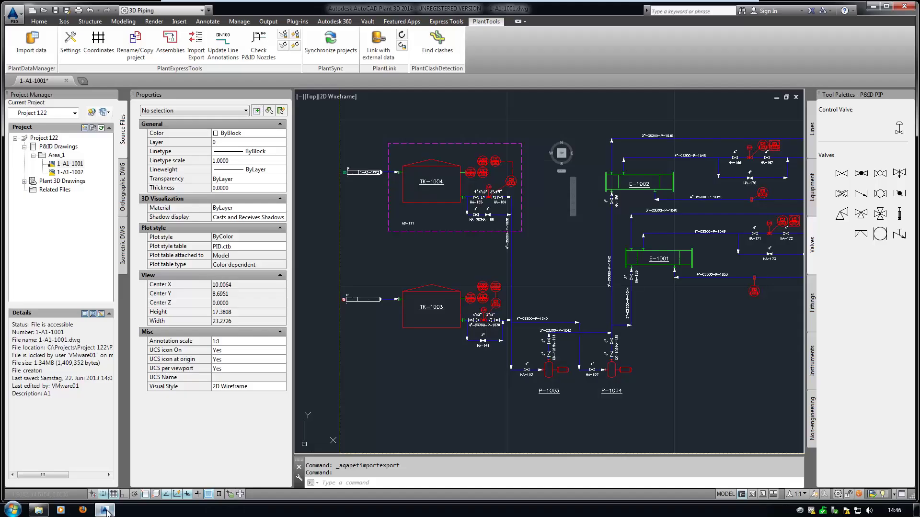
pyautogui.click(196, 46)
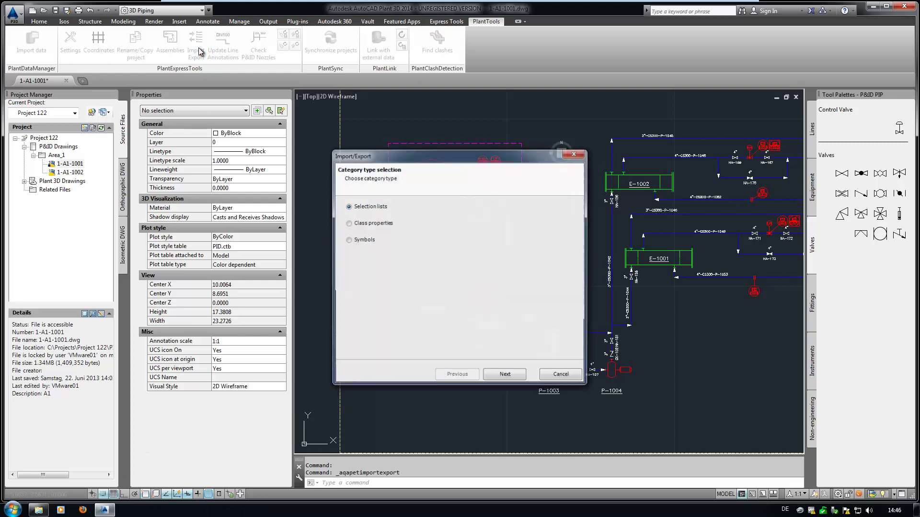
pyautogui.click(505, 376)
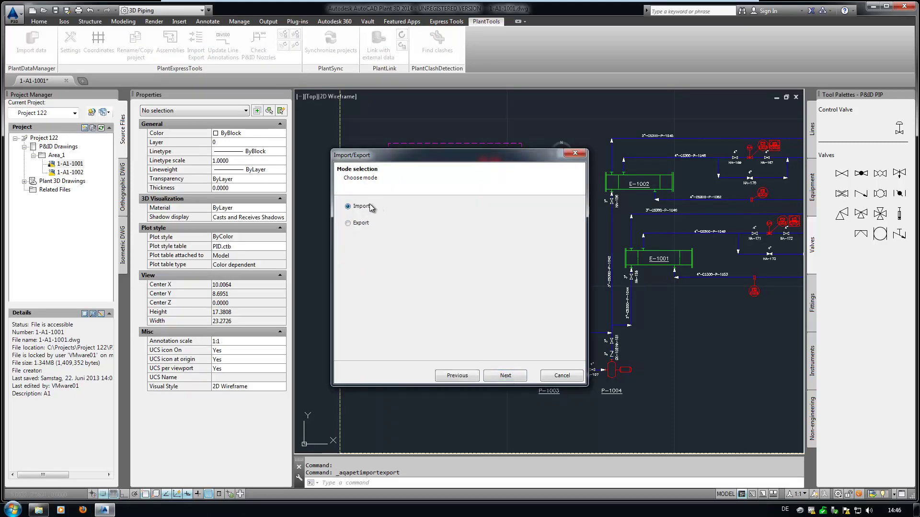
pyautogui.click(506, 376)
pyautogui.click(569, 214)
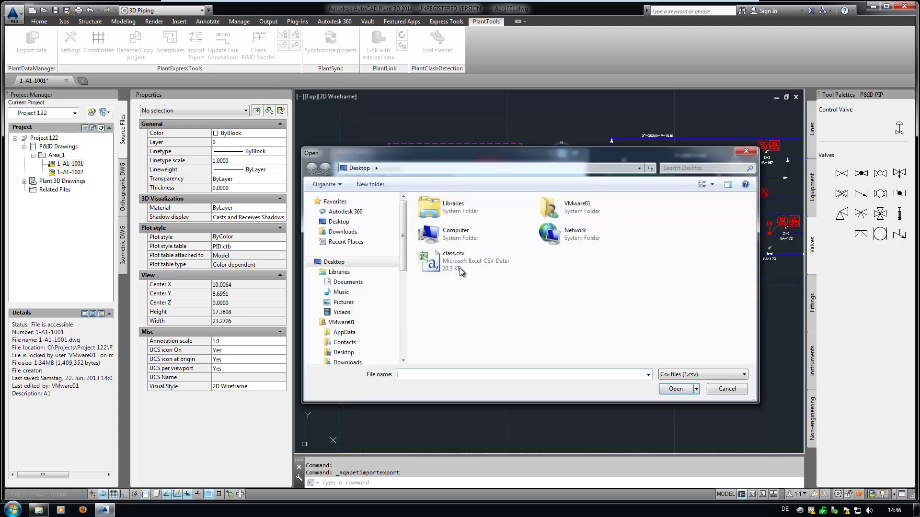
pyautogui.doubleClick(442, 268)
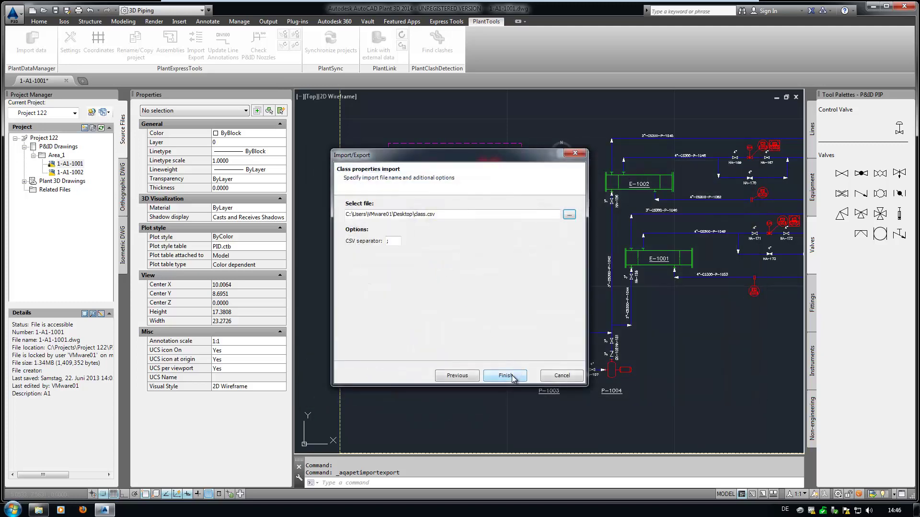
pyautogui.click(508, 377)
pyautogui.click(461, 285)
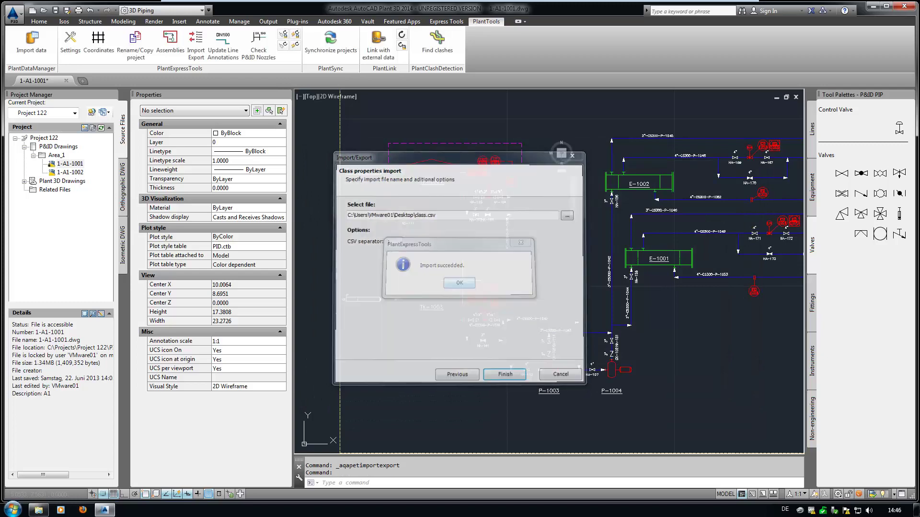
# Step: Open Project Setup for Project 122 and browse to the P&ID Equipment class definitions
pyautogui.rightClick(50, 141)
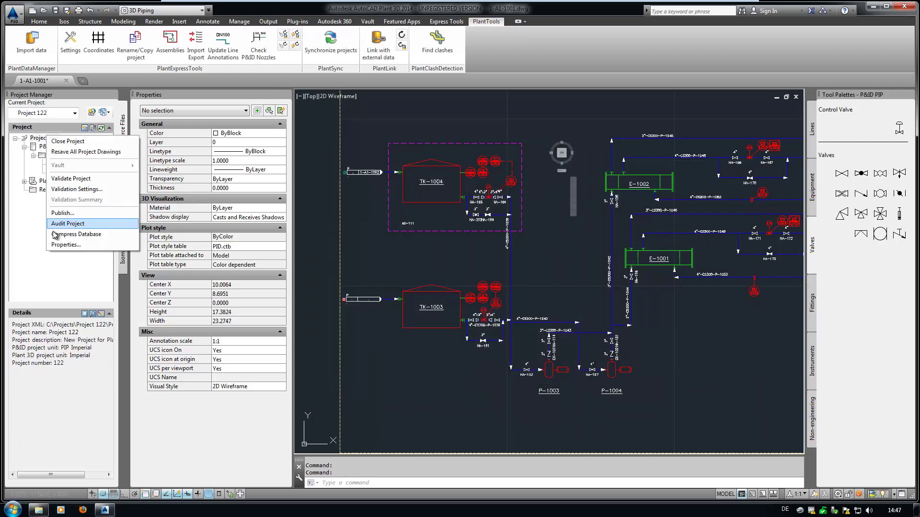
pyautogui.click(77, 235)
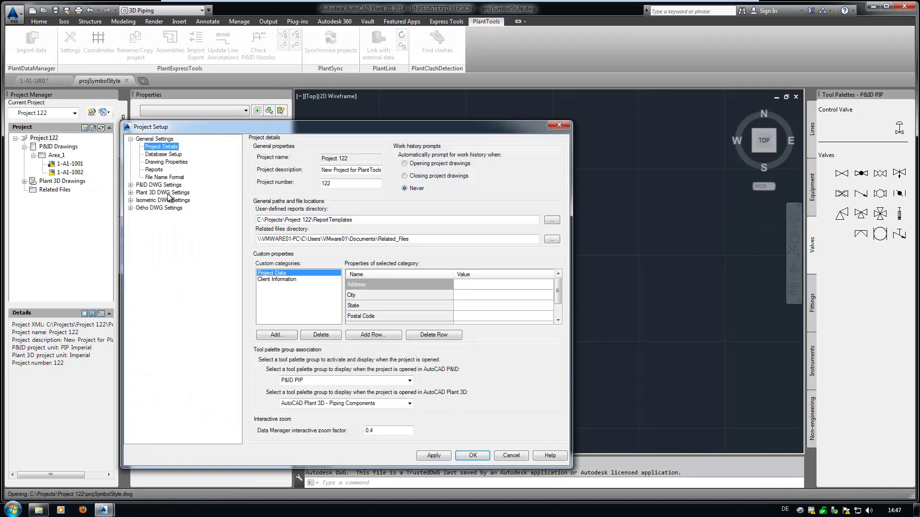
pyautogui.click(163, 185)
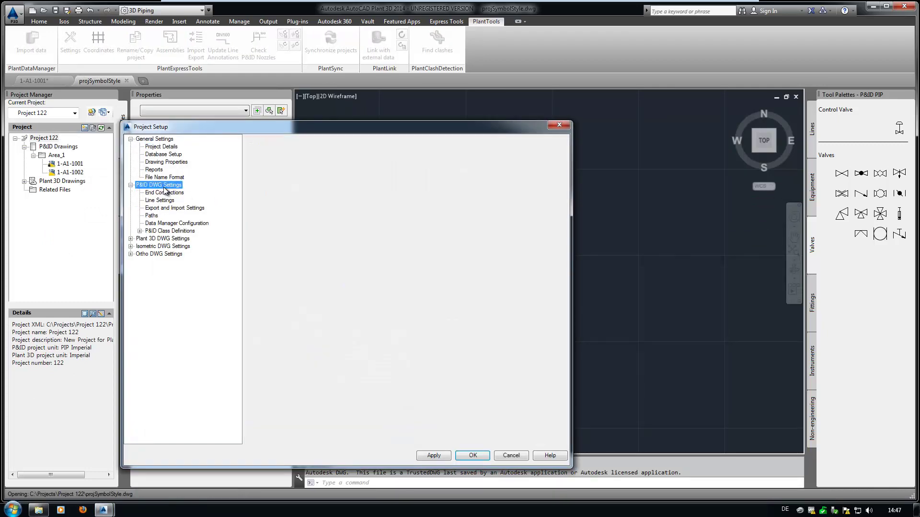
pyautogui.click(160, 231)
pyautogui.doubleClick(174, 238)
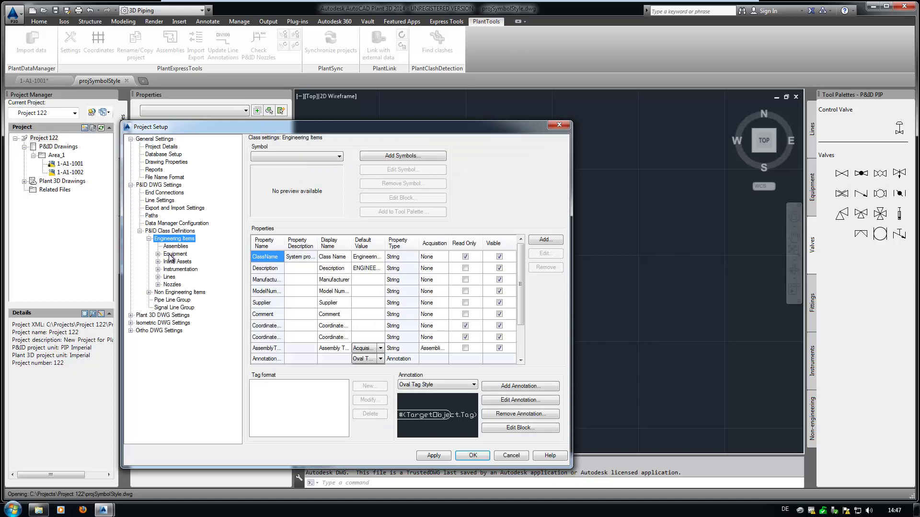
pyautogui.click(171, 255)
# Step: Review the Centrifugal Blower and PT_Equipment Tag formats, then cancel Project Setup unchanged
pyautogui.doubleClick(181, 262)
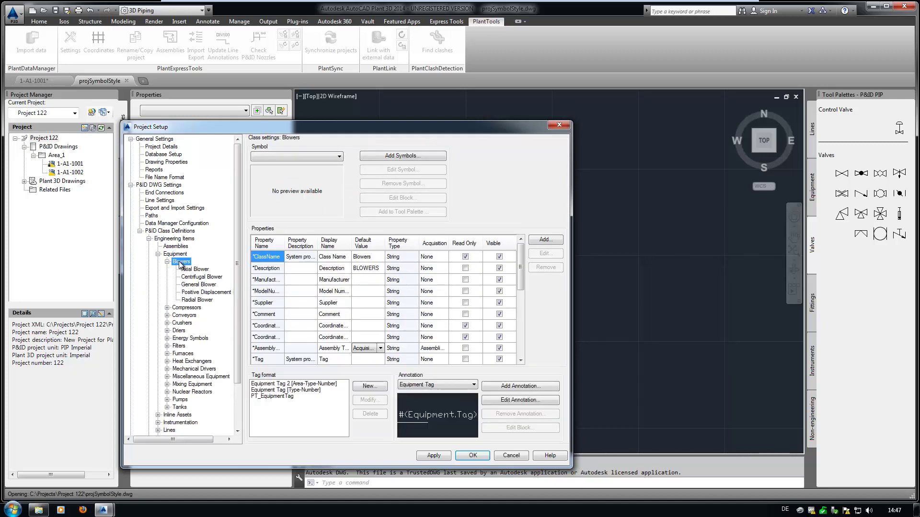
pyautogui.click(197, 276)
pyautogui.click(268, 292)
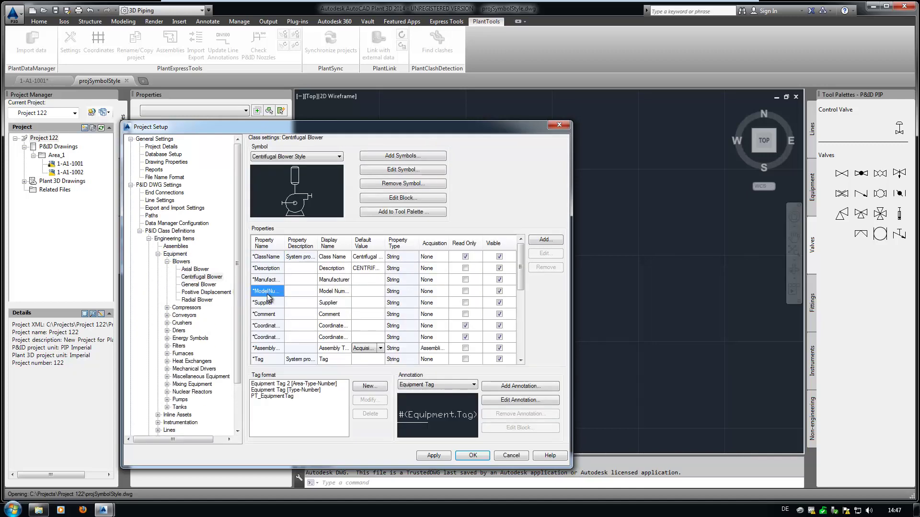
pyautogui.scroll(-5, 270, 300)
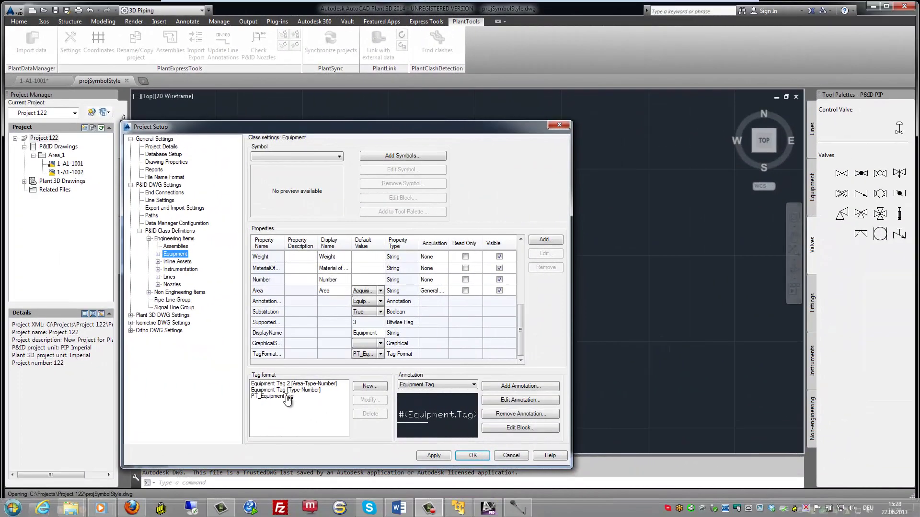
pyautogui.click(288, 399)
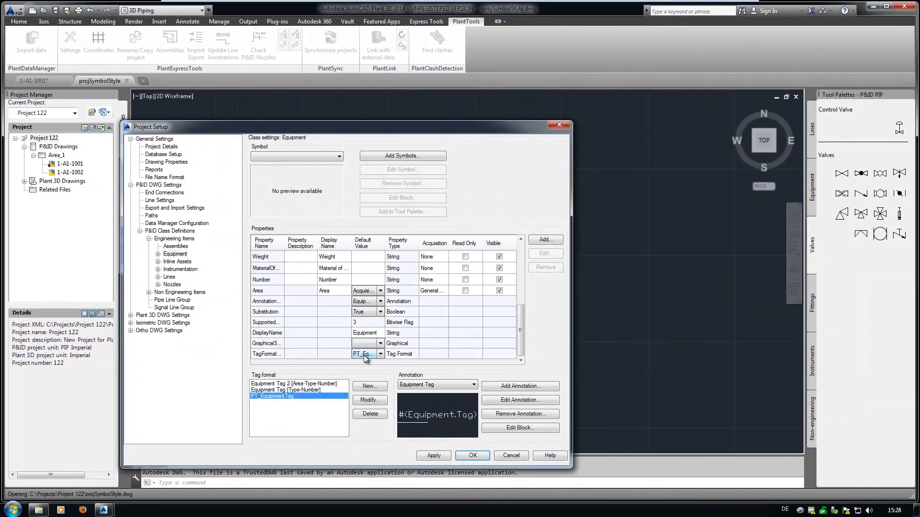
pyautogui.click(510, 456)
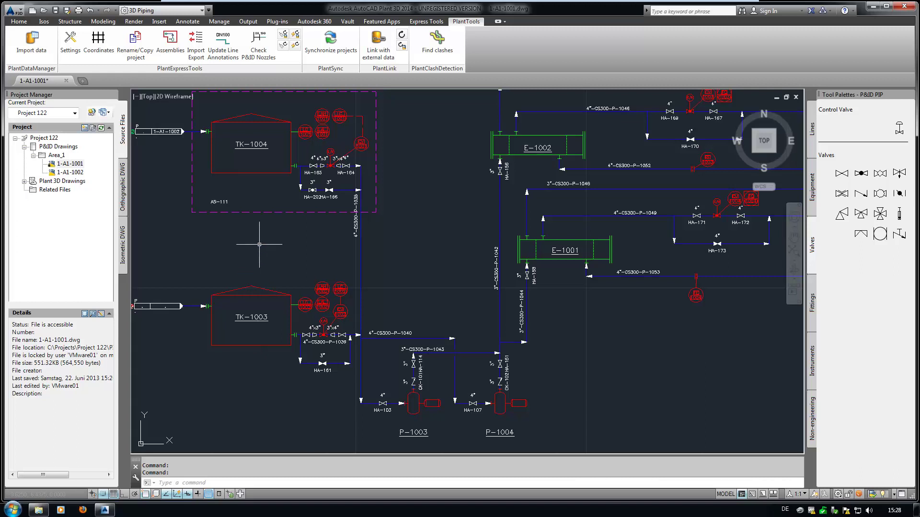
# Step: Run Update Tags in drawing so the six equipment tags gain the 71- prefix, e.g. 71-E1001
pyautogui.click(285, 36)
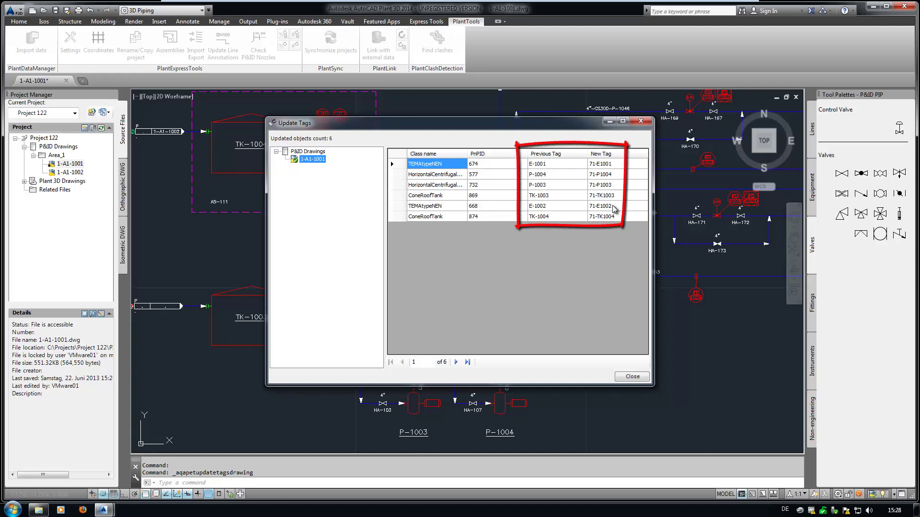
pyautogui.click(632, 376)
pyautogui.scroll(4, 431, 443)
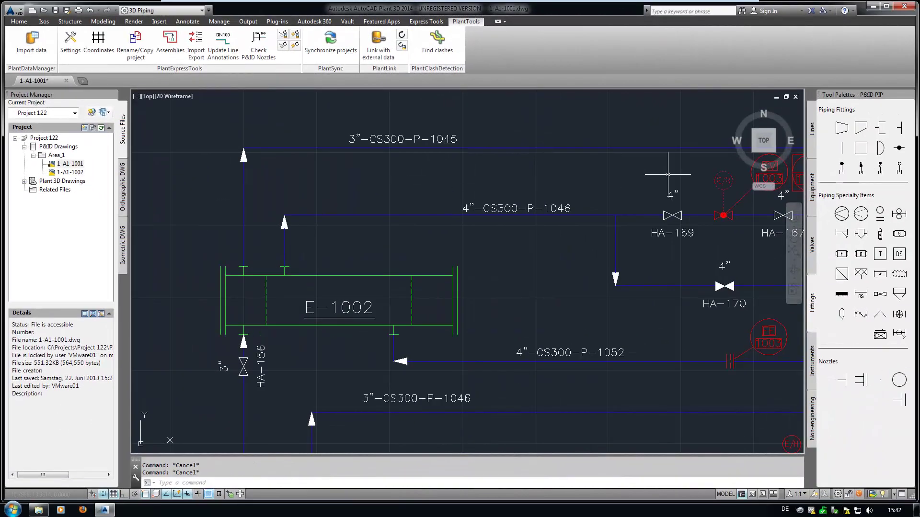
# Step: Insert a reducer on line 4"-CS300-P-1046 and tag its downstream segment 3"-CS300-P-1046
pyautogui.click(841, 128)
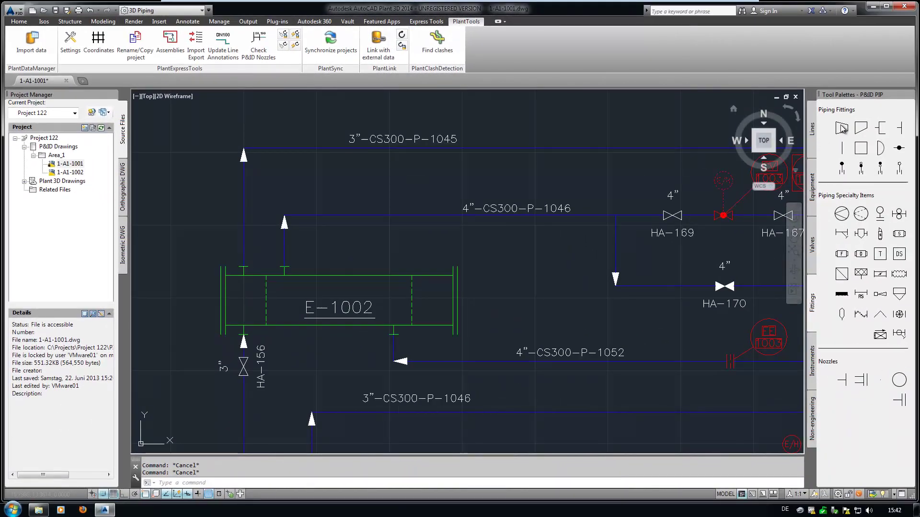
pyautogui.click(421, 216)
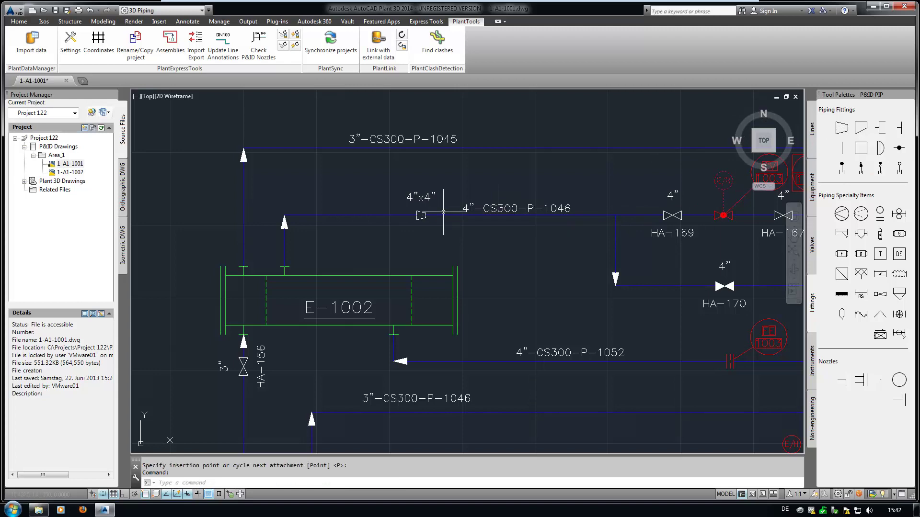
pyautogui.click(474, 245)
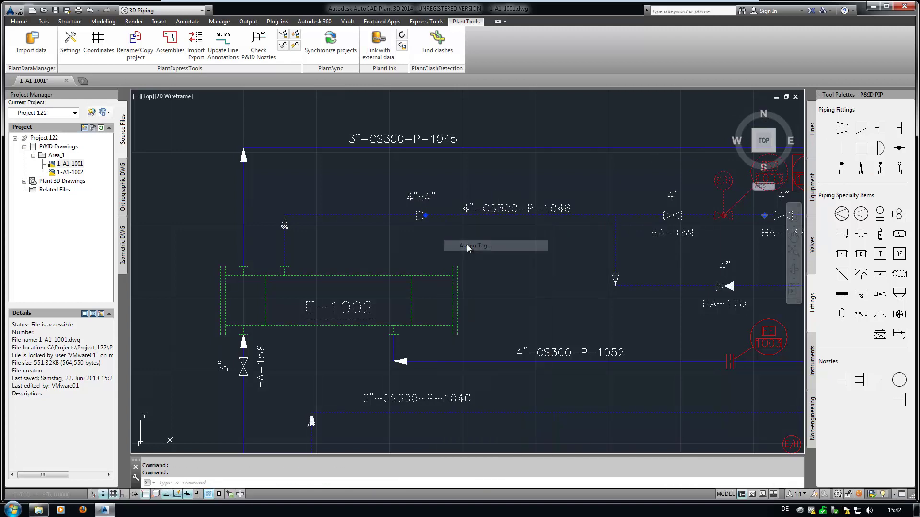
pyautogui.click(222, 161)
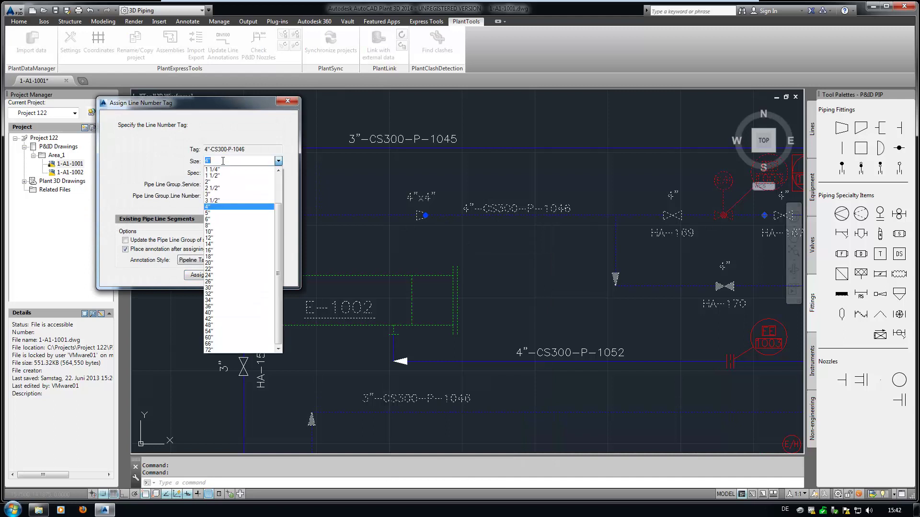
pyautogui.click(218, 193)
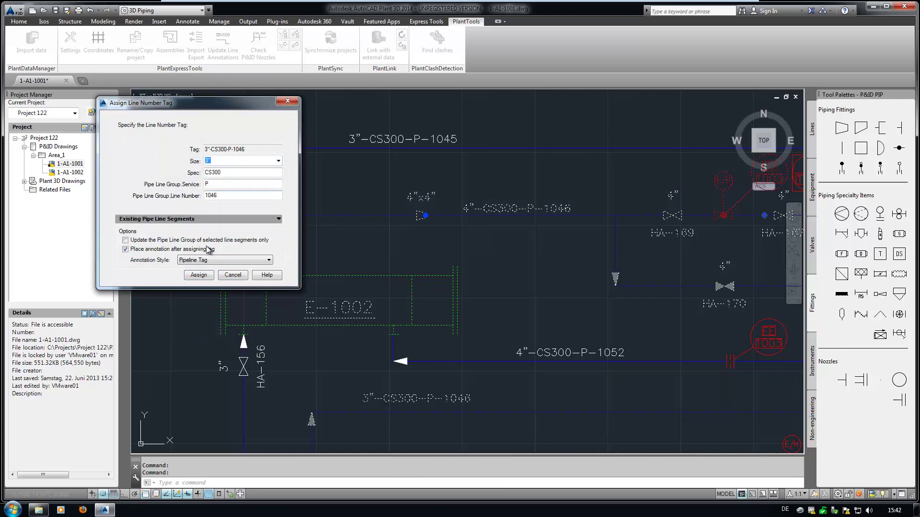
pyautogui.press('Return')
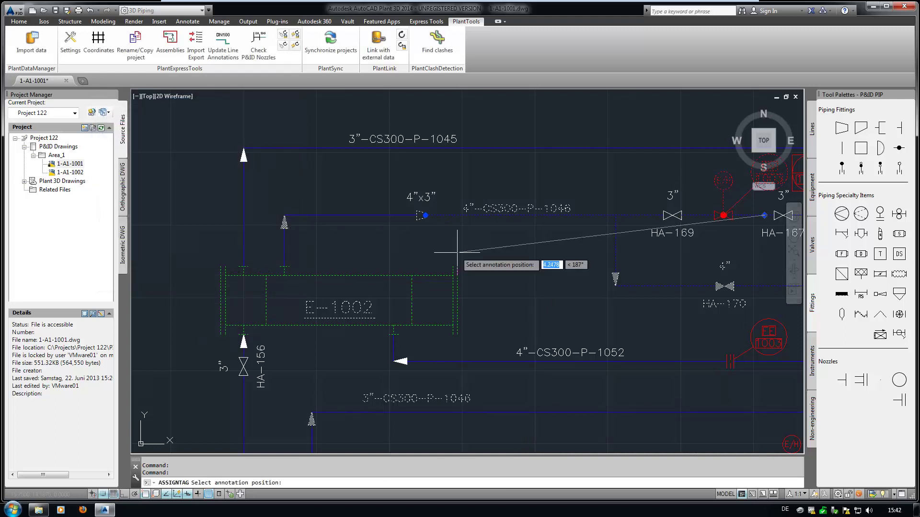
pyautogui.press('Escape')
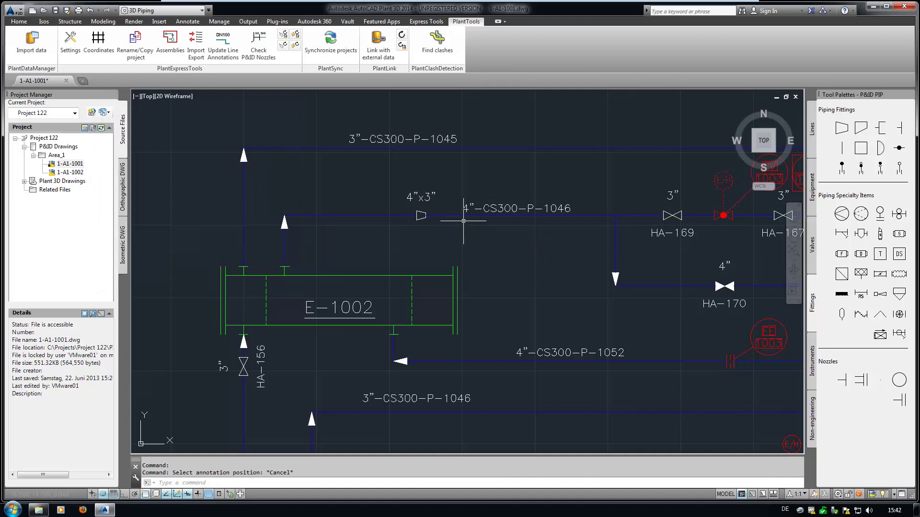
# Step: Copy the 3"-CS300-P-1045 label onto the E-1002 riser and refresh annotations to show 4"-CS300-P-1046
pyautogui.click(226, 49)
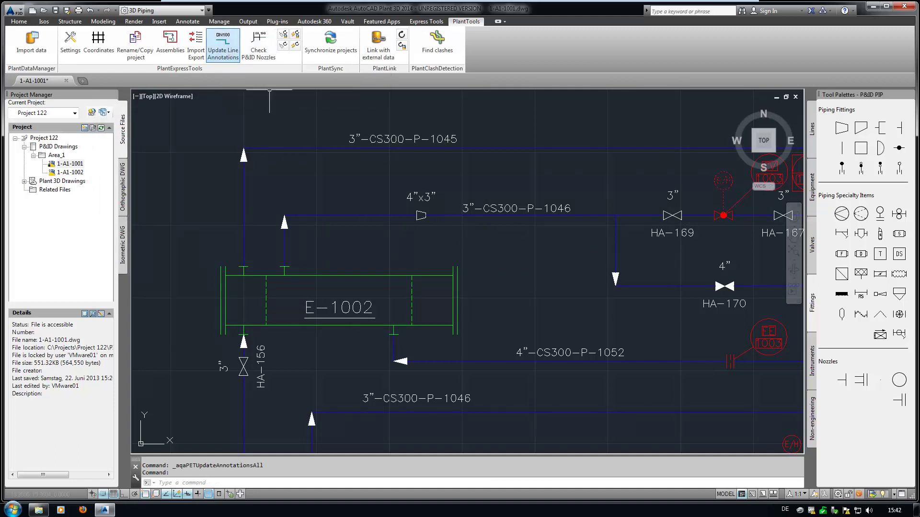
pyautogui.write('co')
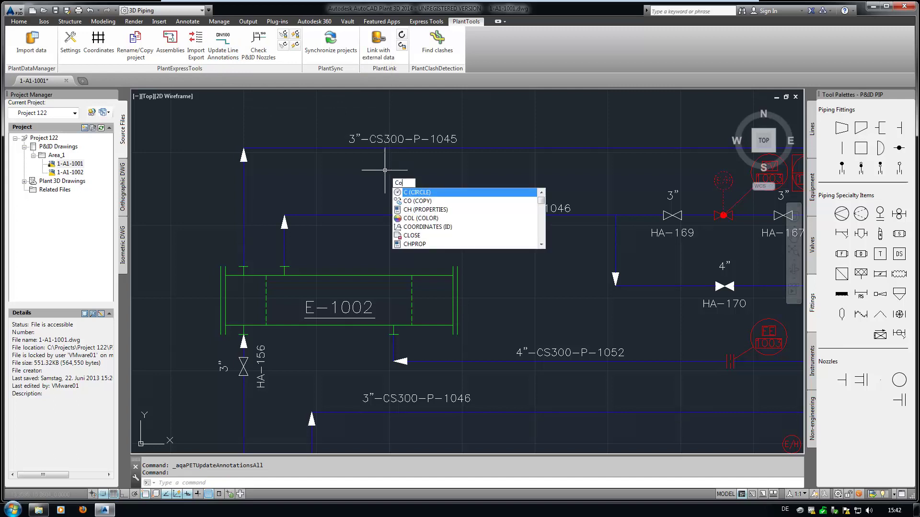
pyautogui.press('Return')
pyautogui.click(387, 143)
pyautogui.press('Return')
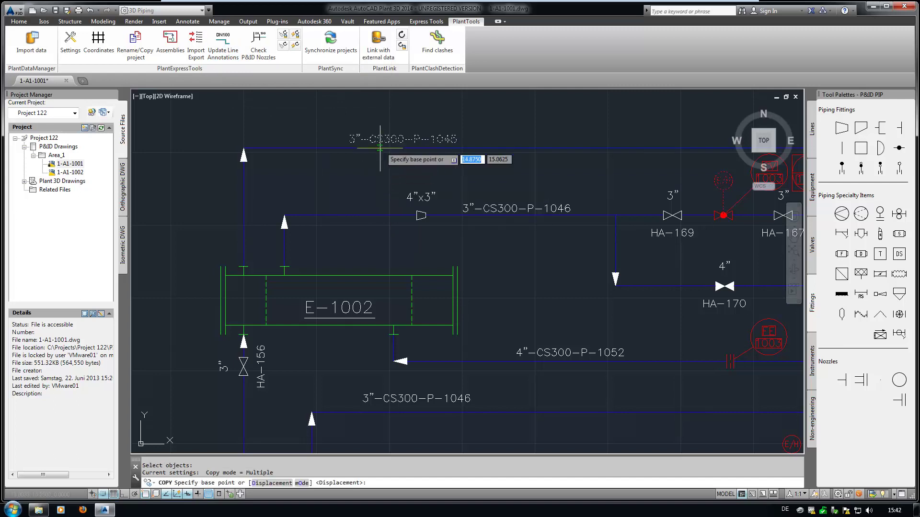
pyautogui.click(379, 148)
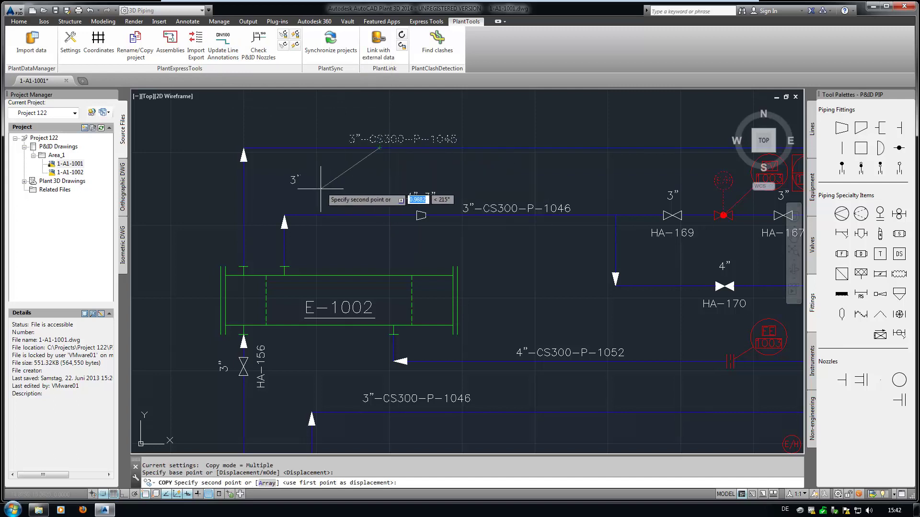
pyautogui.click(311, 219)
pyautogui.press('Escape')
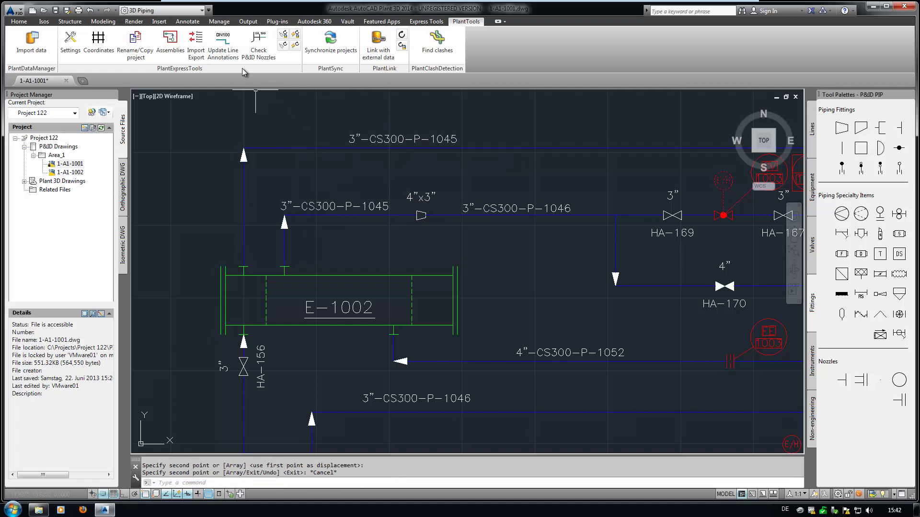
pyautogui.click(224, 42)
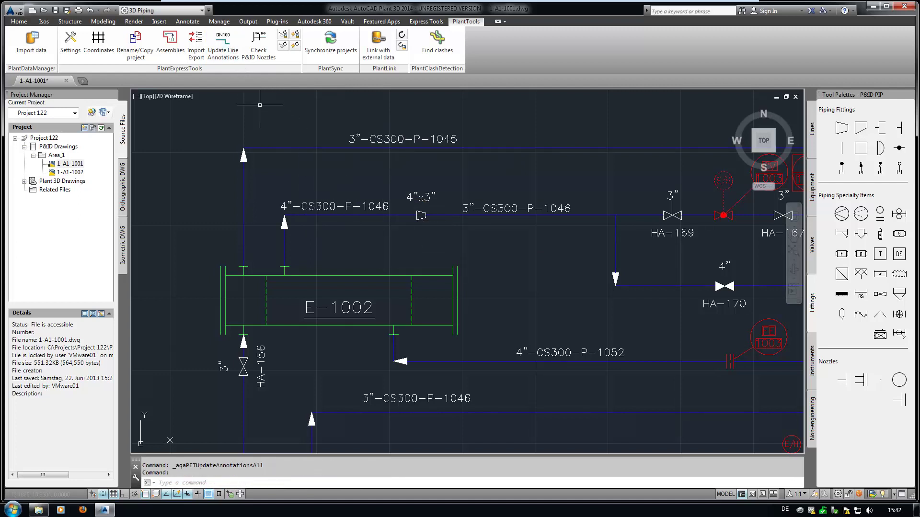